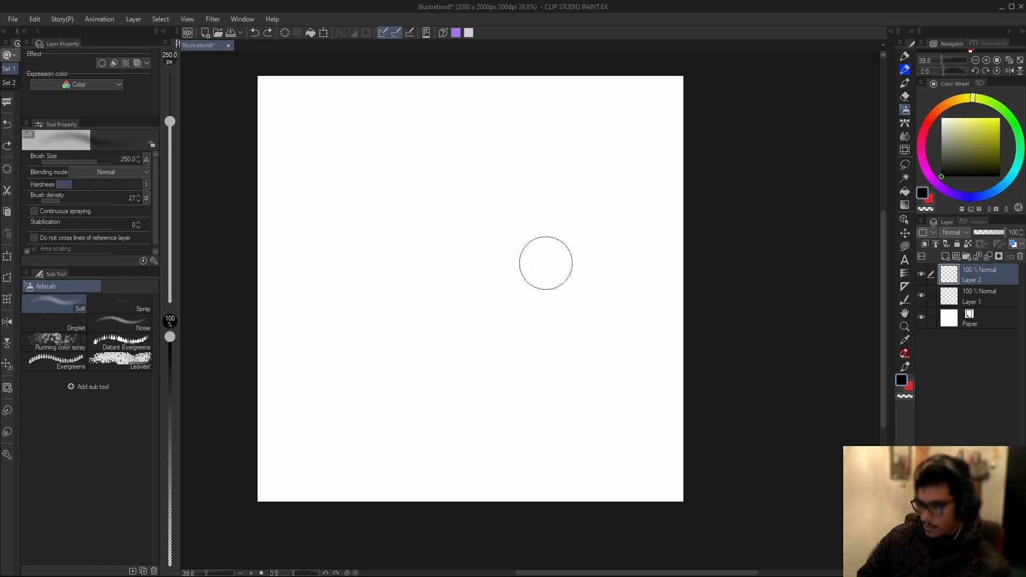
Step: Spray a large soft black patch on the lower canvas with the Soft airbrush, and reduce the brush size to 400
{"action": "scroll", "coordinate": [501, 351], "scroll_direction": "up", "scroll_amount": 3}
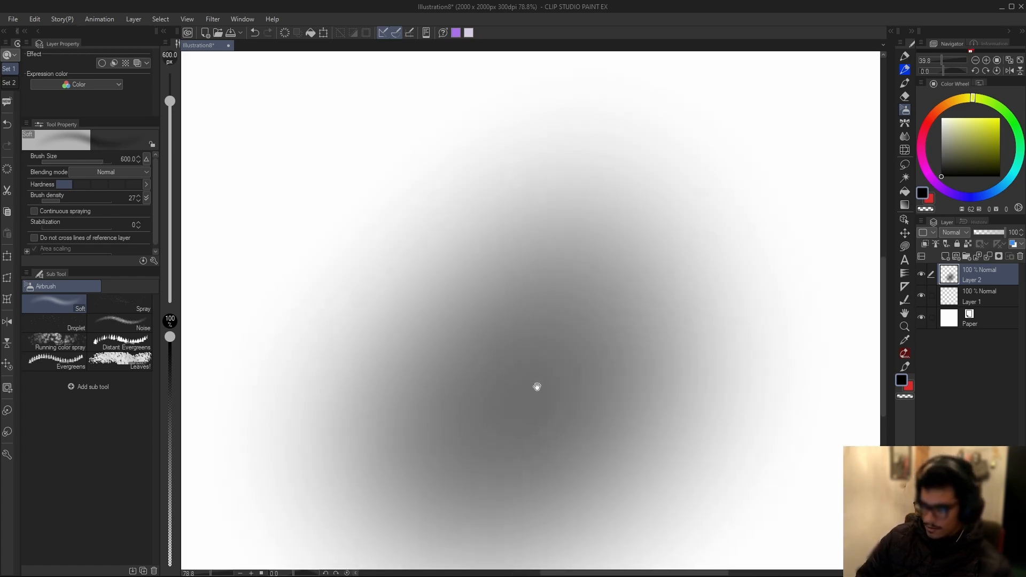
{"action": "mouse_move", "coordinate": [643, 371]}
{"action": "left_mouse_down"}
{"action": "mouse_move", "coordinate": [630, 380]}
{"action": "mouse_move", "coordinate": [580, 363]}
{"action": "left_mouse_up"}
{"action": "key", "text": "bracketleft"}
{"action": "key", "text": "bracketleft"}
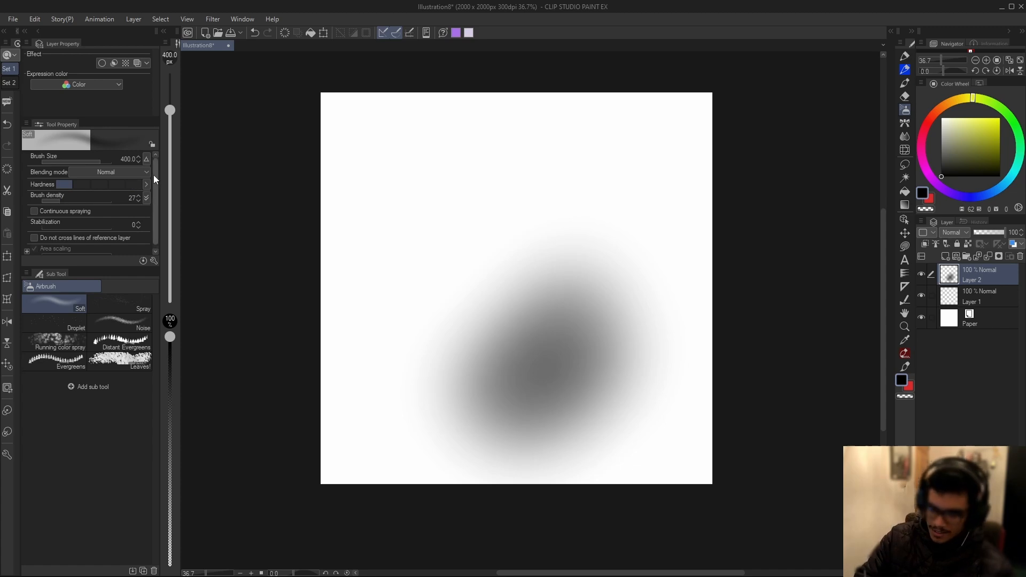
Step: Try a Soft airbrush stroke at maximum hardness, reduce the brush size to 200, and undo the stroke
{"action": "scroll", "coordinate": [129, 213], "scroll_direction": "down", "scroll_amount": 1}
{"action": "left_click", "coordinate": [127, 182]}
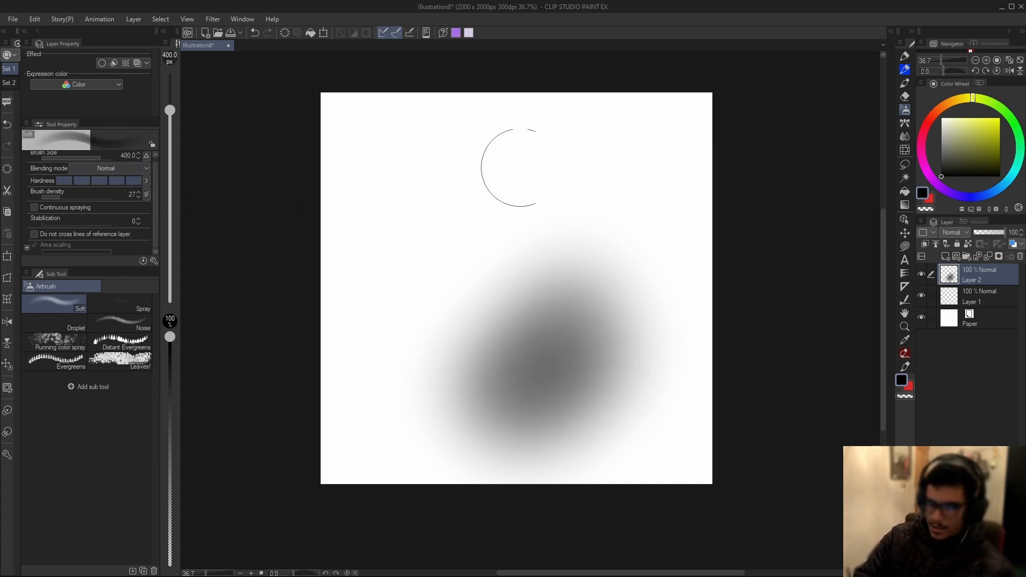
{"action": "mouse_move", "coordinate": [515, 165]}
{"action": "left_mouse_down"}
{"action": "mouse_move", "coordinate": [434, 294]}
{"action": "mouse_move", "coordinate": [585, 184]}
{"action": "mouse_move", "coordinate": [440, 355]}
{"action": "left_mouse_up"}
{"action": "key", "text": "bracketleft"}
{"action": "key", "text": "bracketleft"}
{"action": "key", "text": "bracketleft"}
{"action": "key", "text": "ctrl+z"}
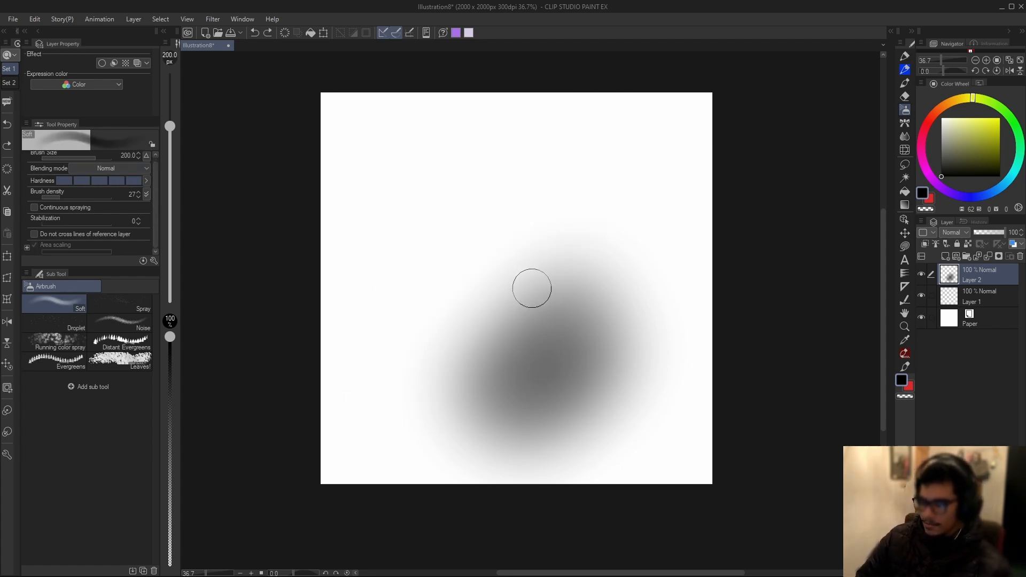
Step: Spray a black diagonal stroke above the patch with minimum hardness, brush size 300 and brush density 40
{"action": "left_click", "coordinate": [63, 181]}
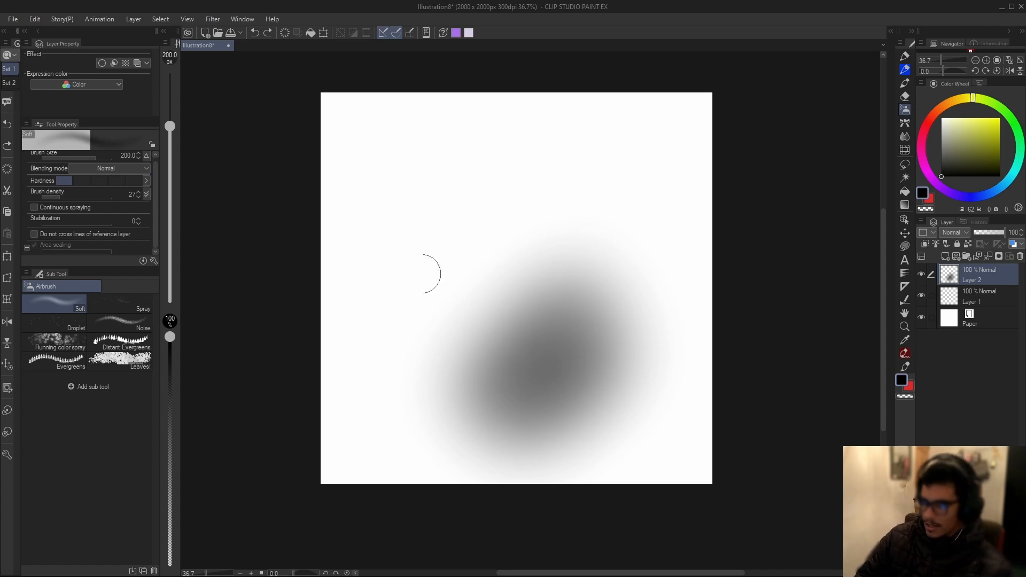
{"action": "key", "text": "bracketright"}
{"action": "key", "text": "bracketright"}
{"action": "left_click_drag", "start_coordinate": [64, 199], "coordinate": [103, 201]}
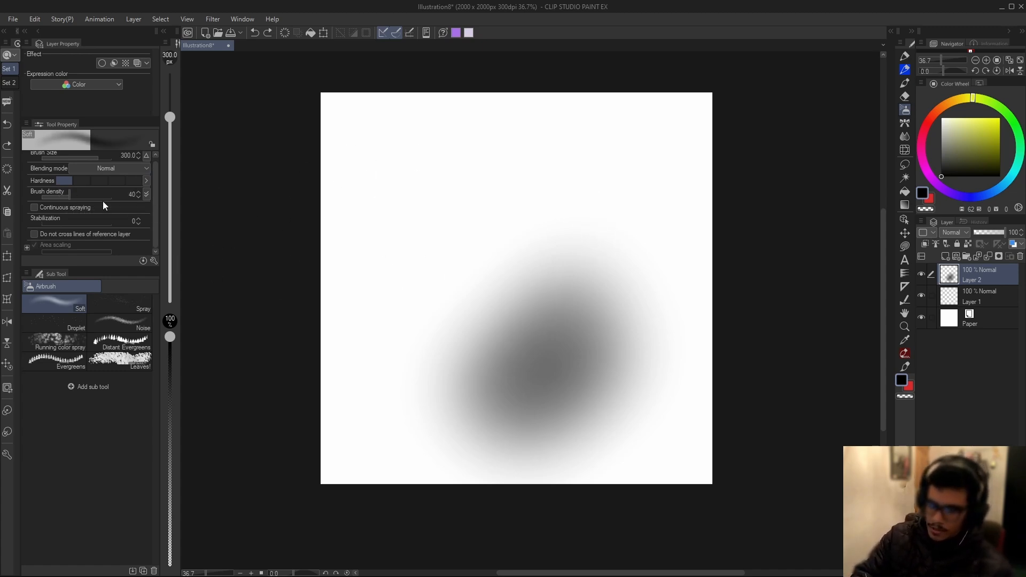
{"action": "left_click_drag", "start_coordinate": [554, 167], "coordinate": [462, 284]}
Step: Spray more black beside the diagonal stroke at brush density 74, and set the brush size to 800 and density to 21
{"action": "left_click", "coordinate": [97, 196]}
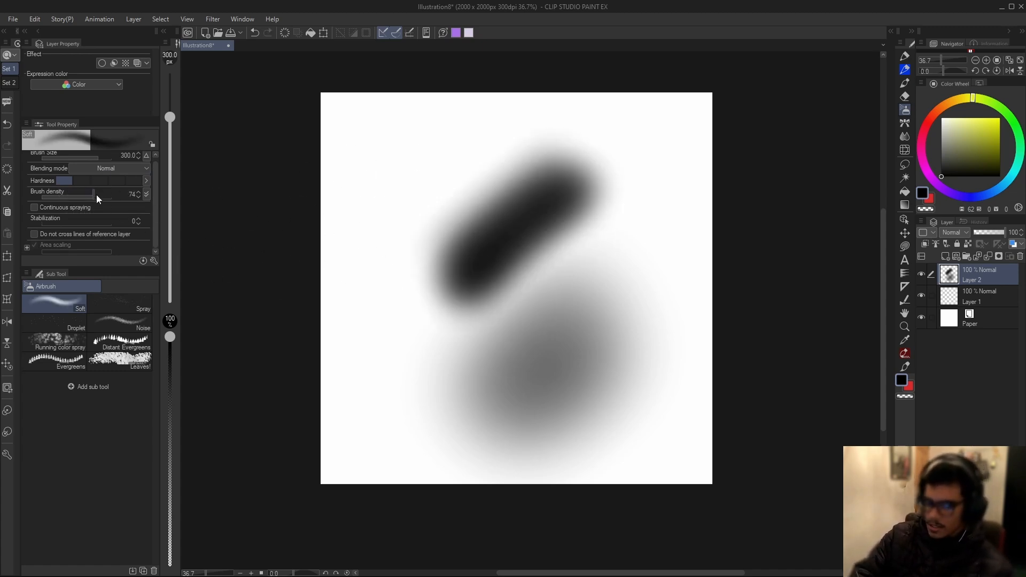
{"action": "mouse_move", "coordinate": [493, 128]}
{"action": "left_mouse_down"}
{"action": "mouse_move", "coordinate": [495, 204]}
{"action": "mouse_move", "coordinate": [470, 275]}
{"action": "mouse_move", "coordinate": [488, 171]}
{"action": "left_mouse_up"}
{"action": "key", "text": "bracketright"}
{"action": "key", "text": "bracketright"}
{"action": "key", "text": "bracketright"}
{"action": "key", "text": "bracketright"}
{"action": "key", "text": "bracketright"}
{"action": "left_click", "coordinate": [56, 194]}
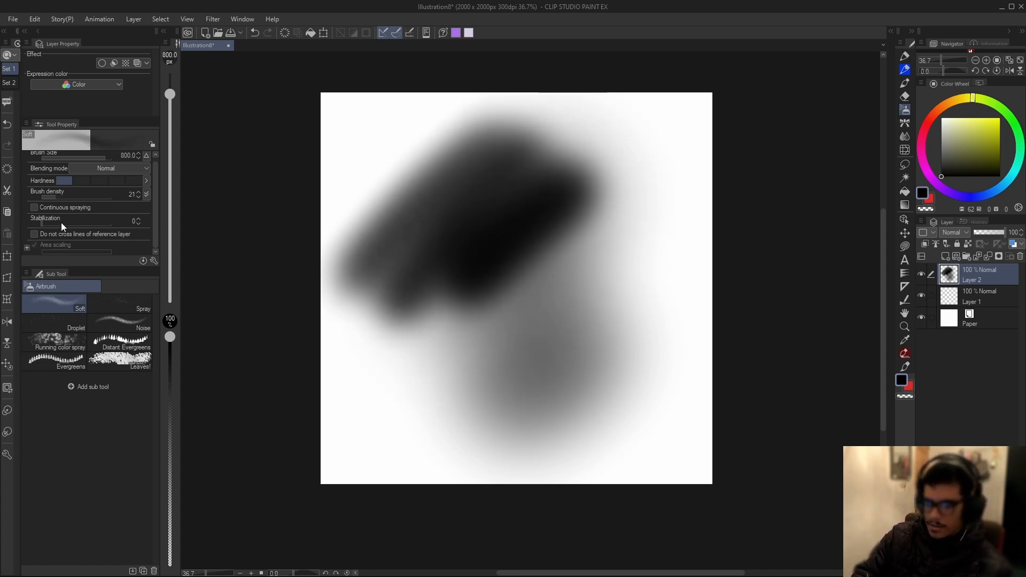
Step: Clear all airbrush strokes from Layer 2
{"action": "left_click", "coordinate": [285, 33]}
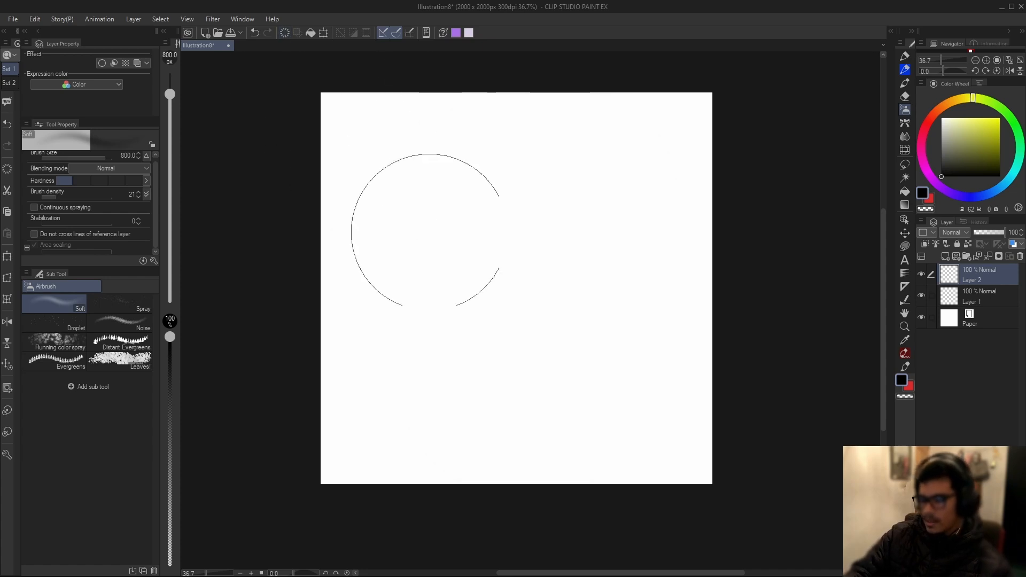
{"action": "mouse_move", "coordinate": [529, 292]}
{"action": "left_mouse_down"}
{"action": "mouse_move", "coordinate": [516, 297]}
{"action": "mouse_move", "coordinate": [515, 315]}
{"action": "left_mouse_up"}
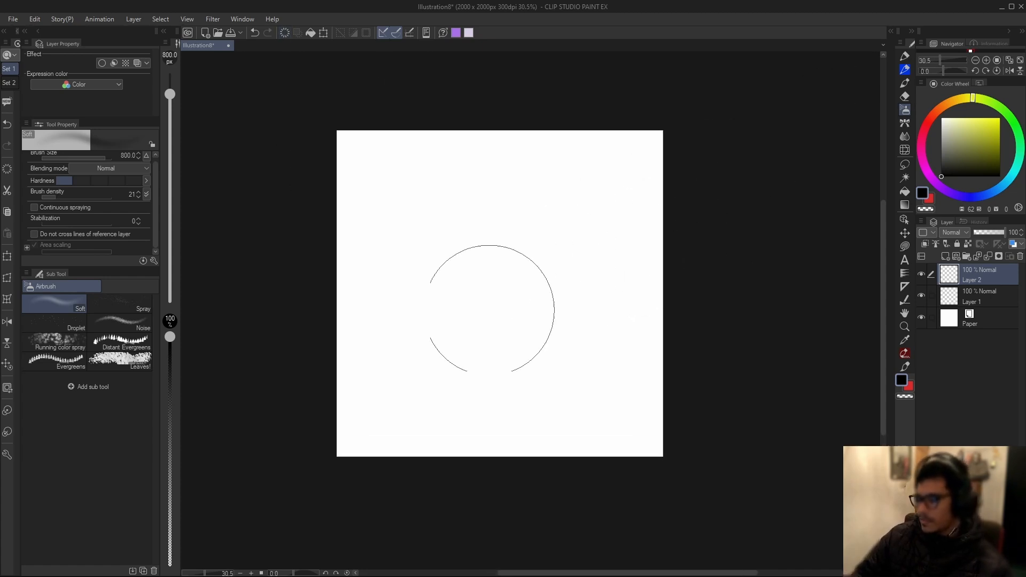
{"action": "left_click_drag", "start_coordinate": [456, 344], "coordinate": [497, 357]}
Step: Try a stroke across the canvas with the Simple frill decoration brush, and undo it
{"action": "left_click", "coordinate": [905, 123]}
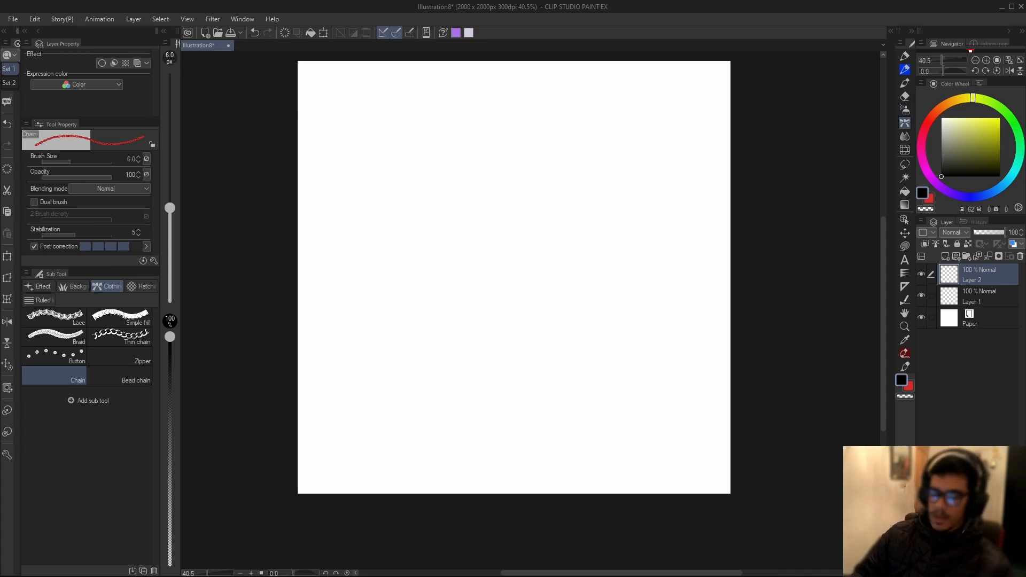
{"action": "left_click", "coordinate": [121, 316]}
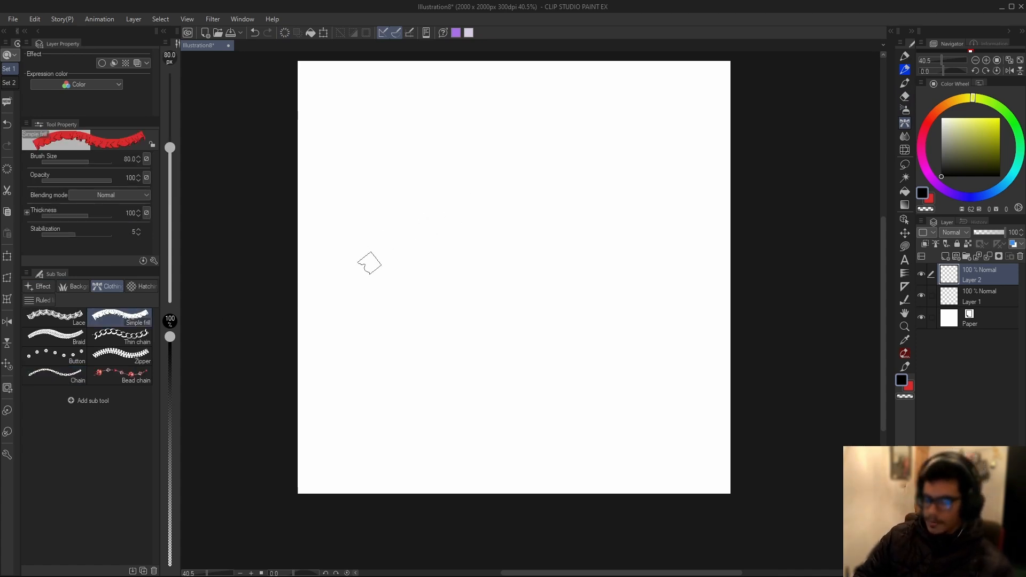
{"action": "left_click_drag", "start_coordinate": [369, 265], "coordinate": [715, 195]}
{"action": "key", "text": "ctrl+z"}
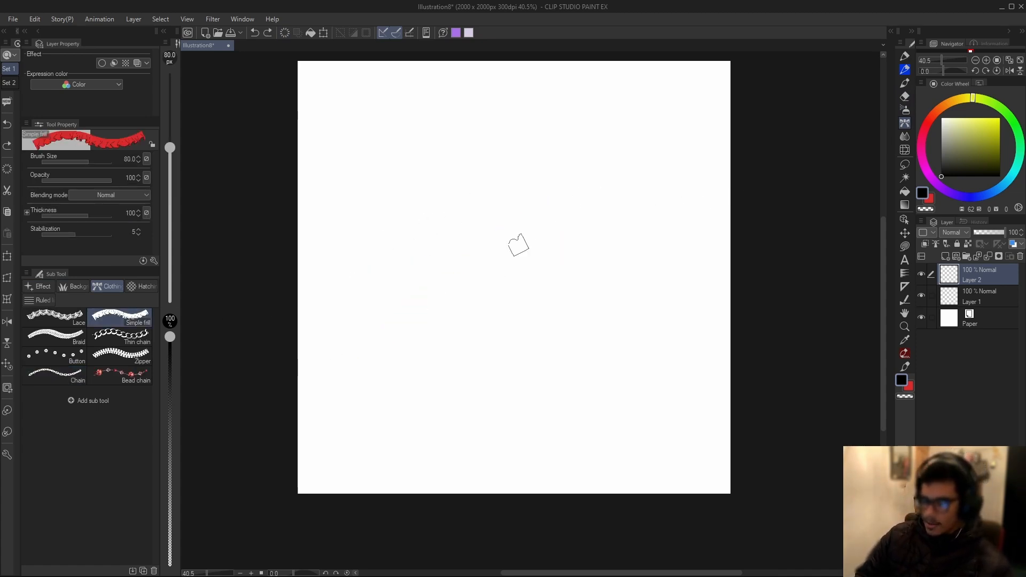
Step: Try the Thin chain and Bead chain decoration brushes on the canvas, and undo the strokes
{"action": "left_click", "coordinate": [120, 335]}
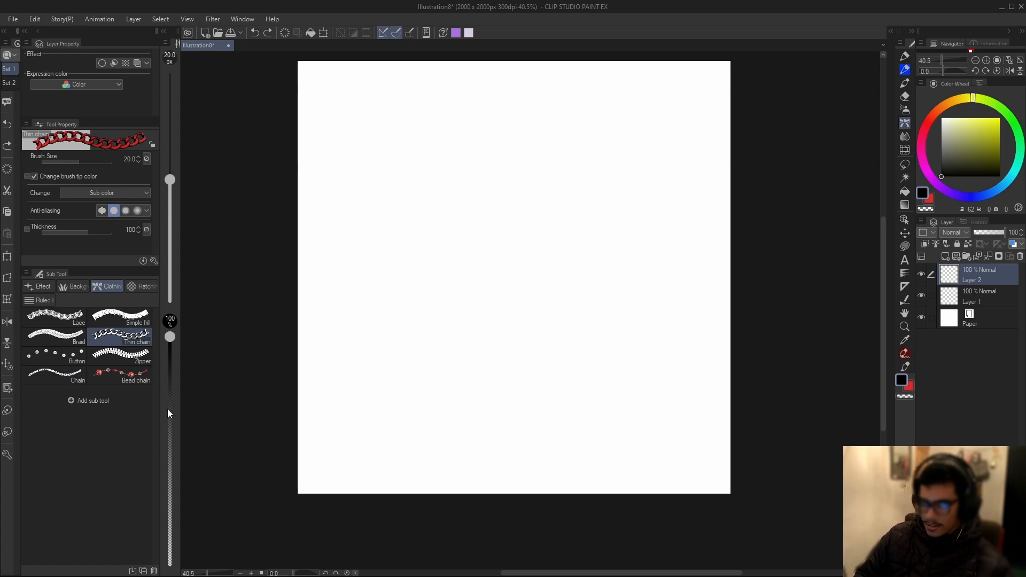
{"action": "left_click", "coordinate": [120, 375]}
{"action": "key", "text": "ctrl+z"}
{"action": "left_click_drag", "start_coordinate": [524, 279], "coordinate": [470, 365]}
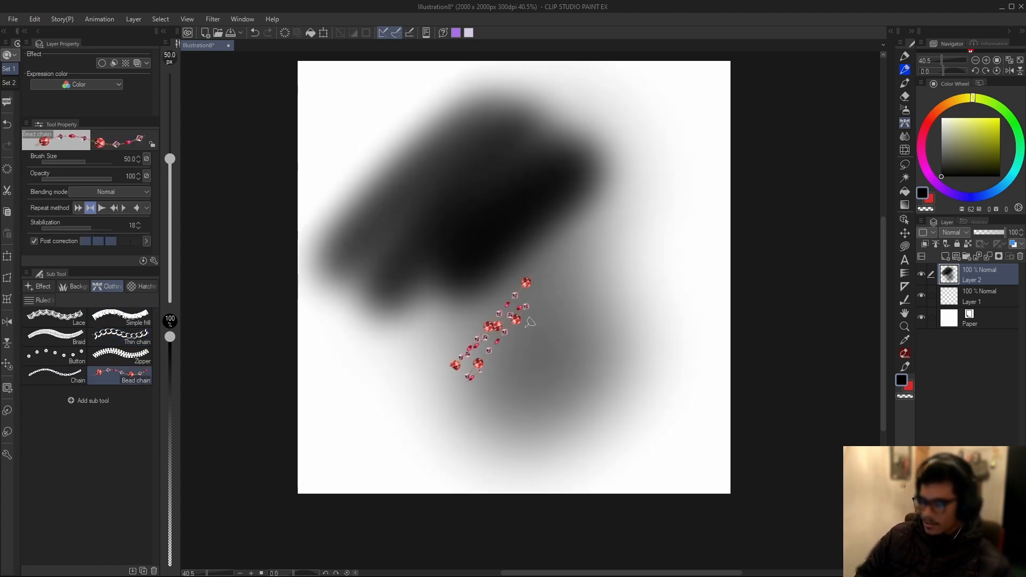
{"action": "key", "text": "ctrl+z"}
{"action": "key", "text": "ctrl+z"}
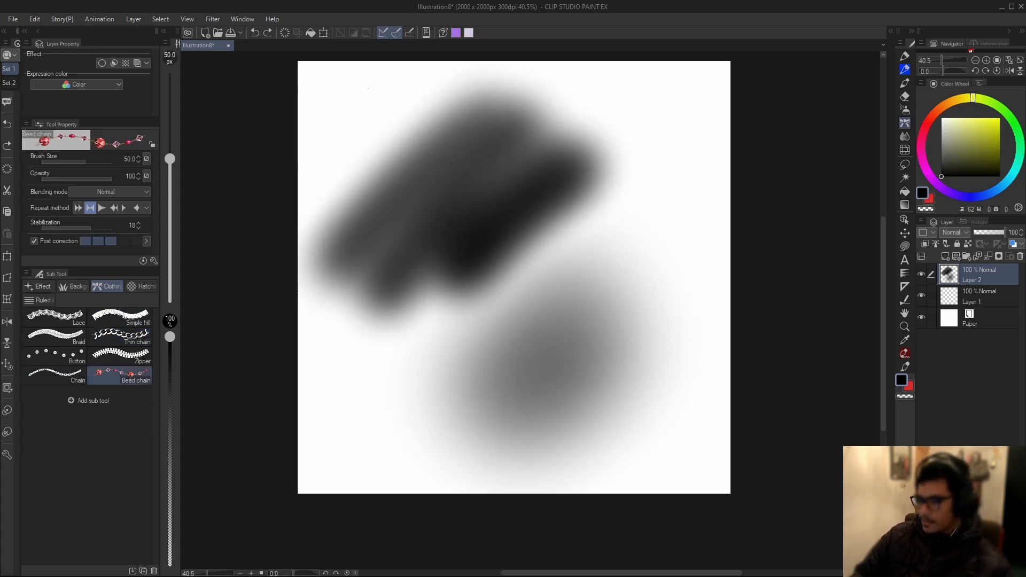
Step: Clear Layer 2 and switch to the Blend tool
{"action": "left_click", "coordinate": [285, 33]}
{"action": "left_click", "coordinate": [905, 136]}
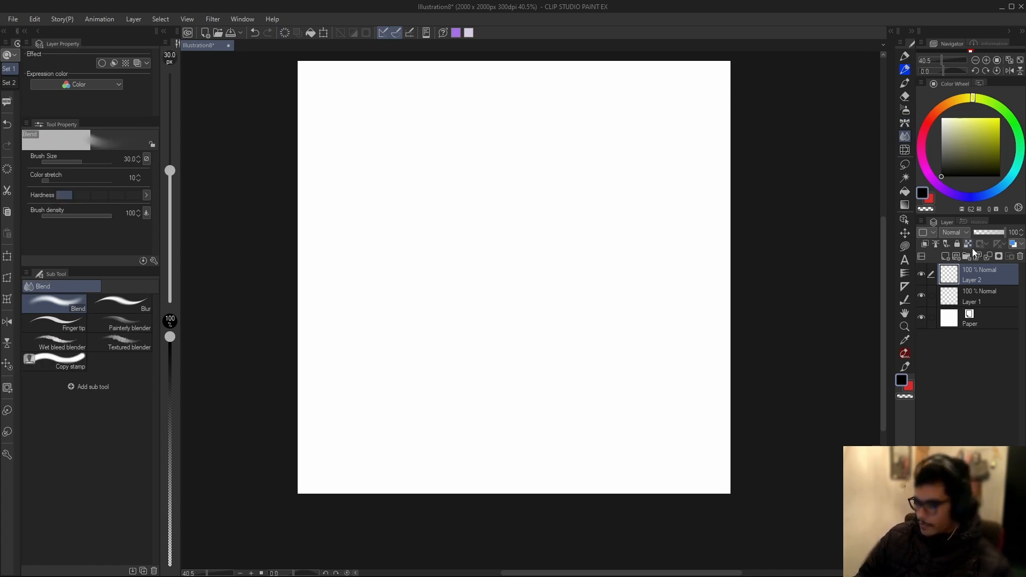
{"action": "left_click_drag", "start_coordinate": [369, 316], "coordinate": [478, 328]}
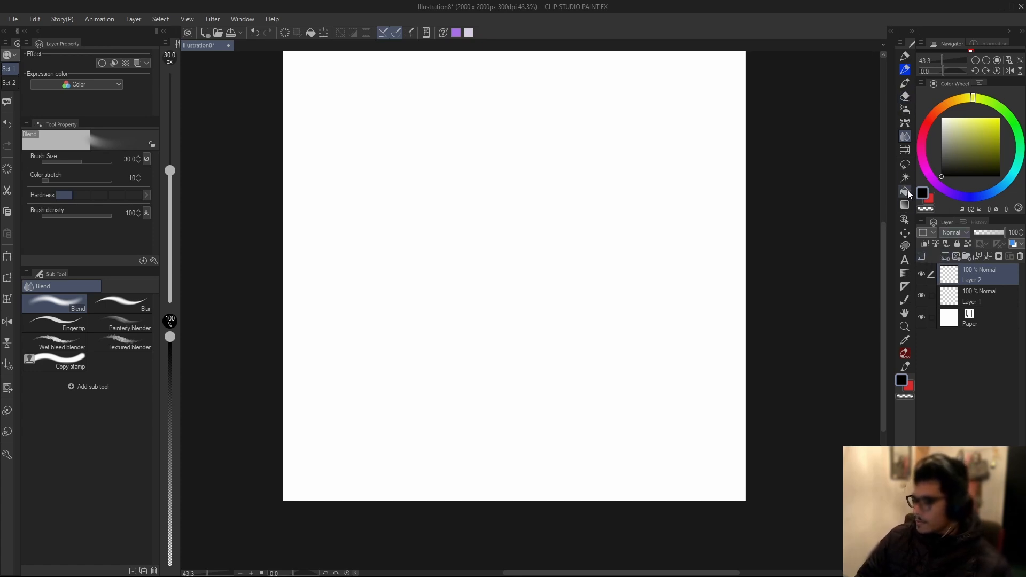
Step: Try filling a freehand black shape on the canvas with Lasso fill, and undo it
{"action": "left_click", "coordinate": [904, 246]}
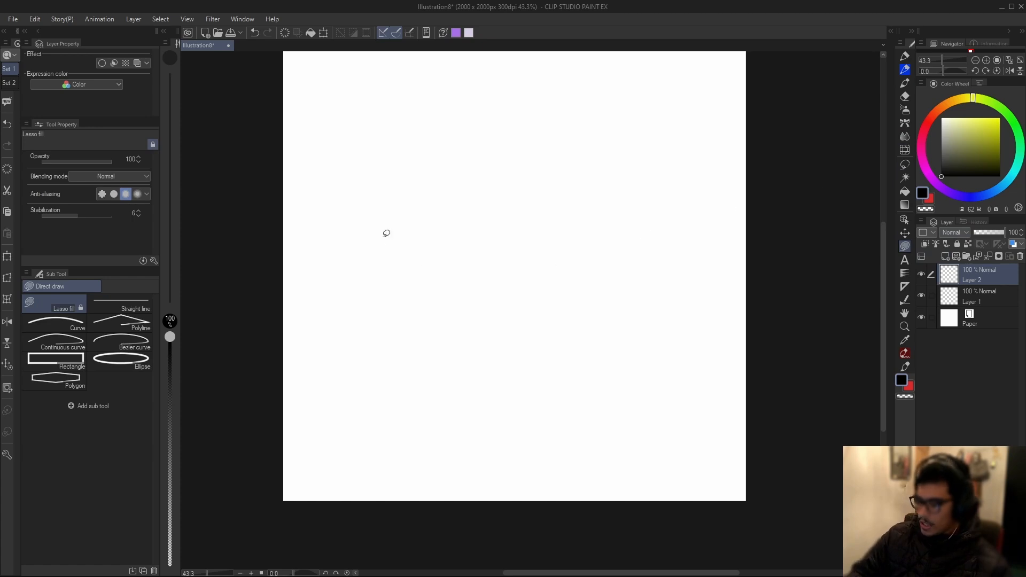
{"action": "mouse_move", "coordinate": [386, 233]}
{"action": "left_mouse_down"}
{"action": "mouse_move", "coordinate": [376, 327]}
{"action": "mouse_move", "coordinate": [383, 244]}
{"action": "left_mouse_up"}
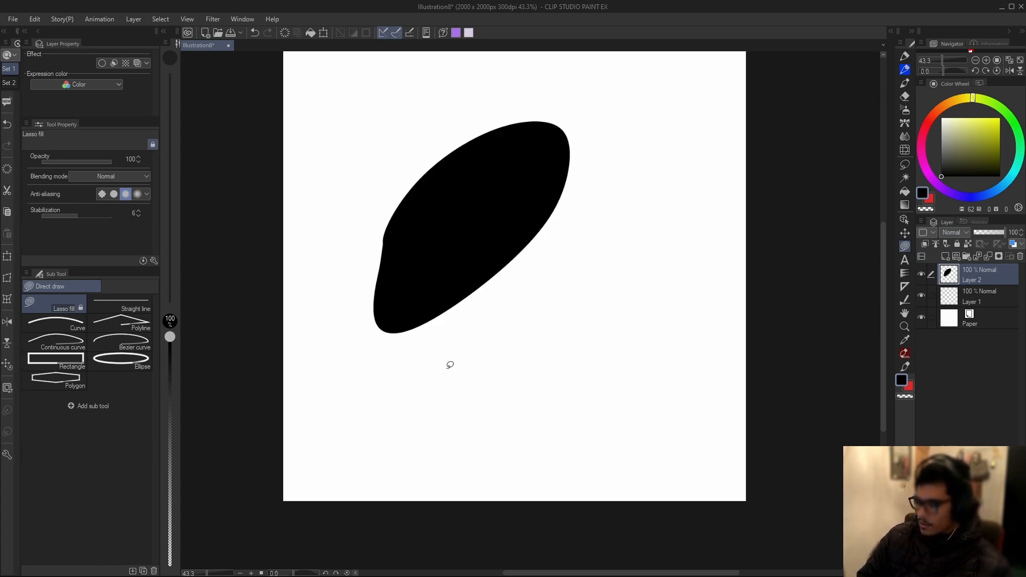
{"action": "key", "text": "ctrl+z"}
Step: Try a black diagonal stroke with the Felt pen at brush size 80, and undo it
{"action": "left_click", "coordinate": [904, 56]}
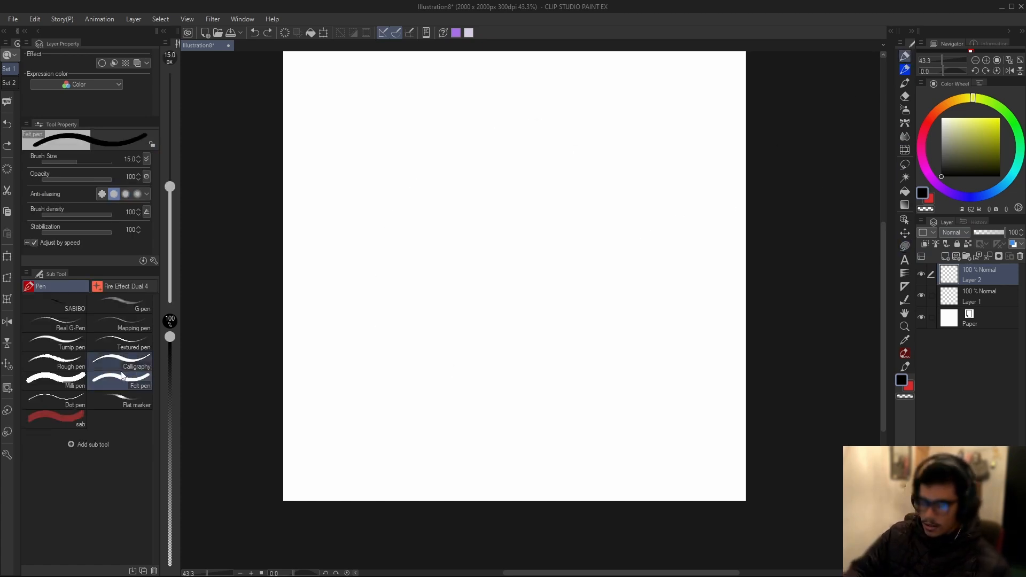
{"action": "key", "text": "]"}
{"action": "key", "text": "]"}
{"action": "key", "text": "]"}
{"action": "key", "text": "]"}
{"action": "key", "text": "]"}
{"action": "left_click_drag", "start_coordinate": [523, 188], "coordinate": [493, 242]}
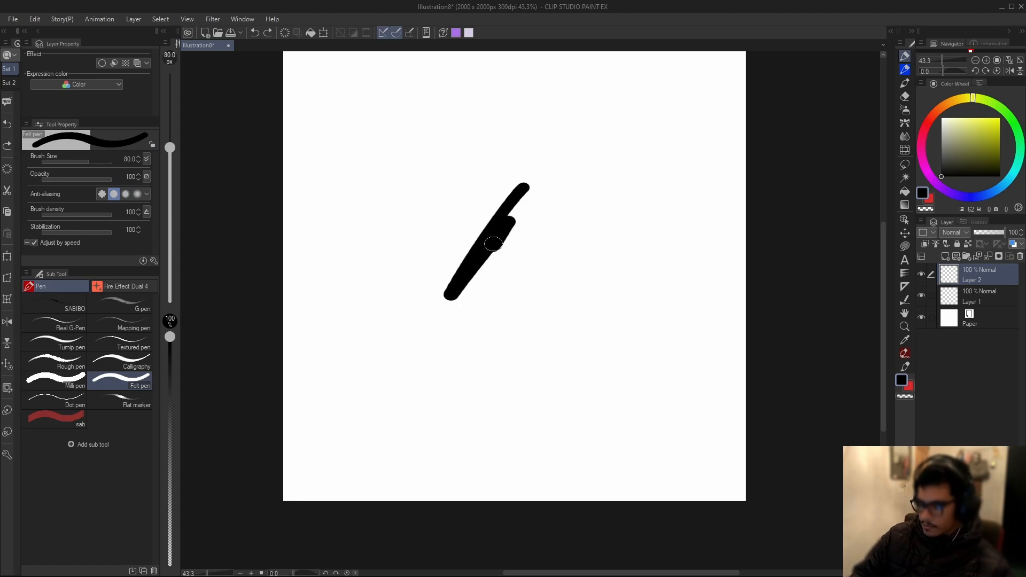
{"action": "key", "text": "ctrl+z"}
Step: Paint a thick dark red diagonal band with the Felt pen at brush size 200 and stabilization 1
{"action": "left_click", "coordinate": [983, 139]}
{"action": "key", "text": "]"}
{"action": "key", "text": "]"}
{"action": "key", "text": "]"}
{"action": "key", "text": "]"}
{"action": "key", "text": "]"}
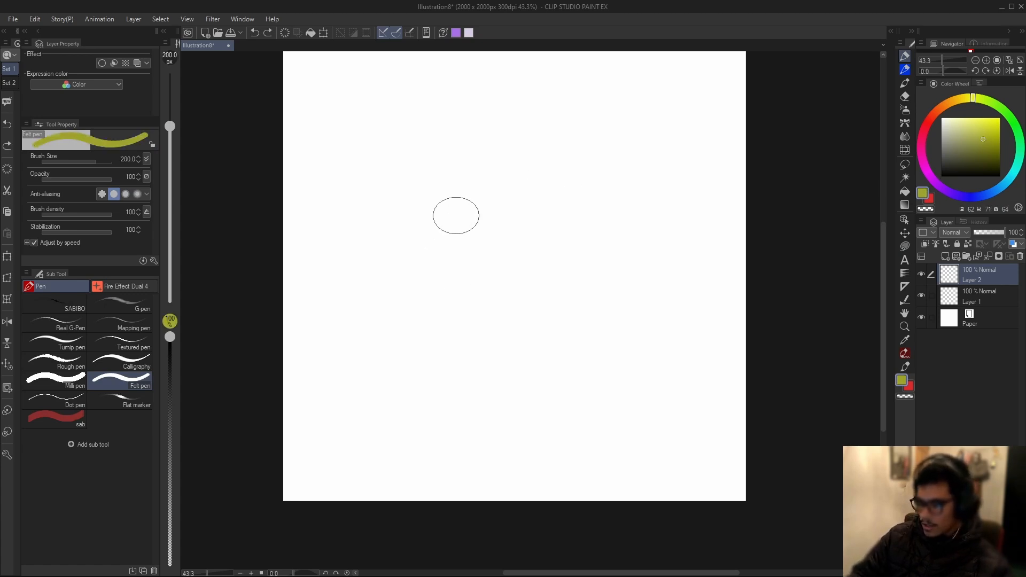
{"action": "left_click", "coordinate": [931, 117]}
{"action": "mouse_move", "coordinate": [453, 249]}
{"action": "left_mouse_down"}
{"action": "mouse_move", "coordinate": [458, 229]}
{"action": "mouse_move", "coordinate": [446, 251]}
{"action": "mouse_move", "coordinate": [526, 168]}
{"action": "mouse_move", "coordinate": [493, 180]}
{"action": "mouse_move", "coordinate": [434, 292]}
{"action": "left_mouse_up"}
Step: Try a darker blue band alongside the red one, and undo it
{"action": "left_click", "coordinate": [999, 189]}
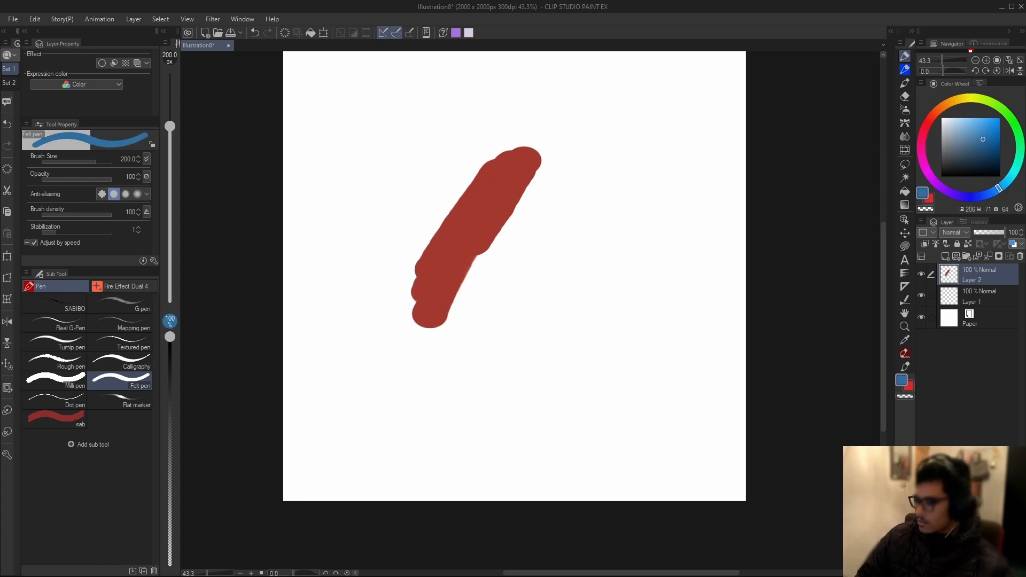
{"action": "mouse_move", "coordinate": [559, 171]}
{"action": "left_mouse_down"}
{"action": "mouse_move", "coordinate": [493, 336]}
{"action": "mouse_move", "coordinate": [535, 214]}
{"action": "mouse_move", "coordinate": [490, 281]}
{"action": "mouse_move", "coordinate": [525, 235]}
{"action": "left_mouse_up"}
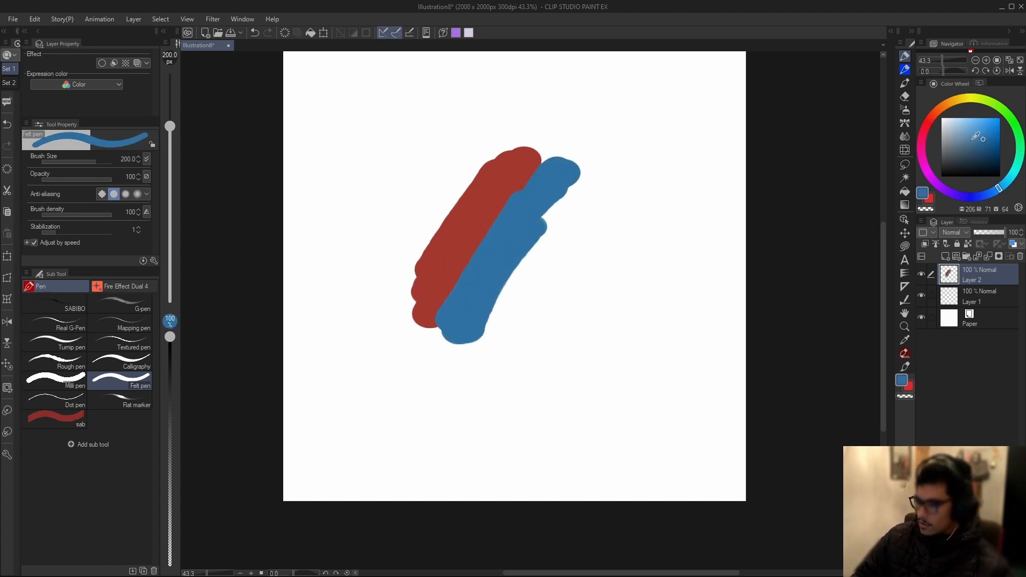
{"action": "key", "text": "ctrl+z"}
Step: Paint a light blue diagonal band along the lower edge of the red band
{"action": "left_click", "coordinate": [973, 126]}
{"action": "left_click", "coordinate": [1003, 185]}
{"action": "mouse_move", "coordinate": [538, 194]}
{"action": "left_mouse_down"}
{"action": "mouse_move", "coordinate": [454, 321]}
{"action": "mouse_move", "coordinate": [510, 239]}
{"action": "left_mouse_up"}
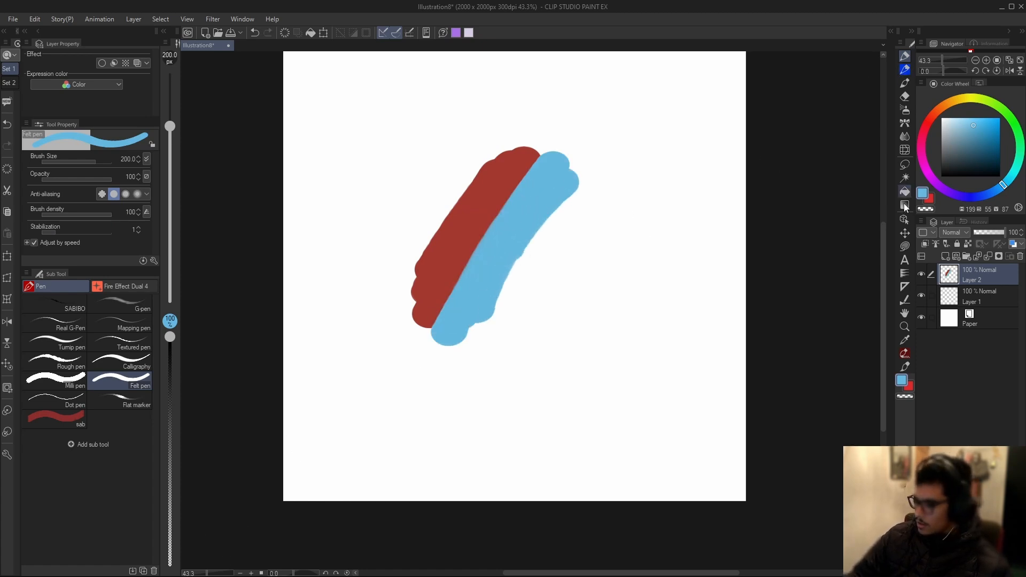
Step: Blend the upper end of the red and blue boundary with the Blend brush at size 100
{"action": "left_click", "coordinate": [905, 149]}
{"action": "left_click", "coordinate": [905, 138]}
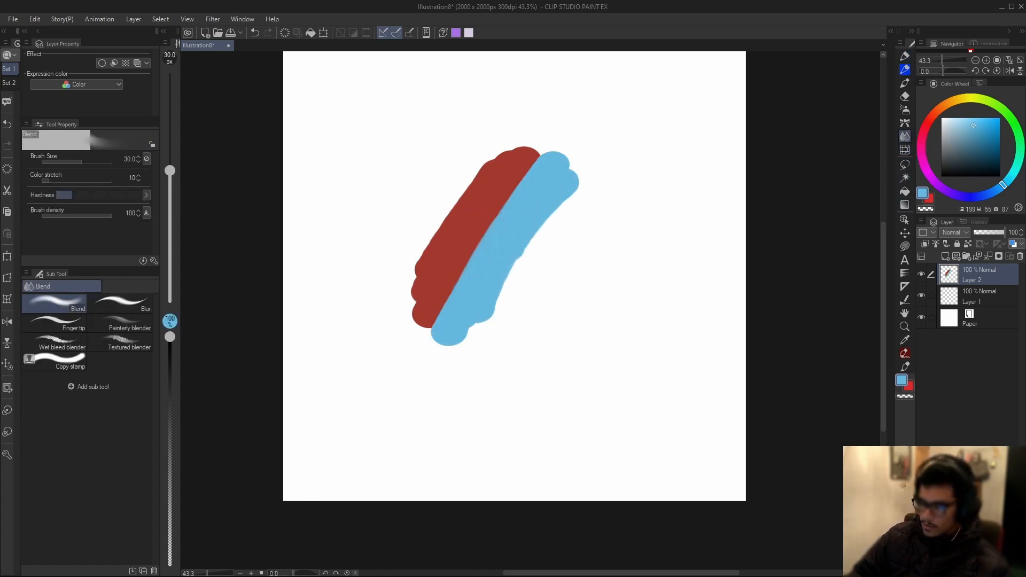
{"action": "scroll", "coordinate": [502, 231], "scroll_direction": "up", "scroll_amount": 5}
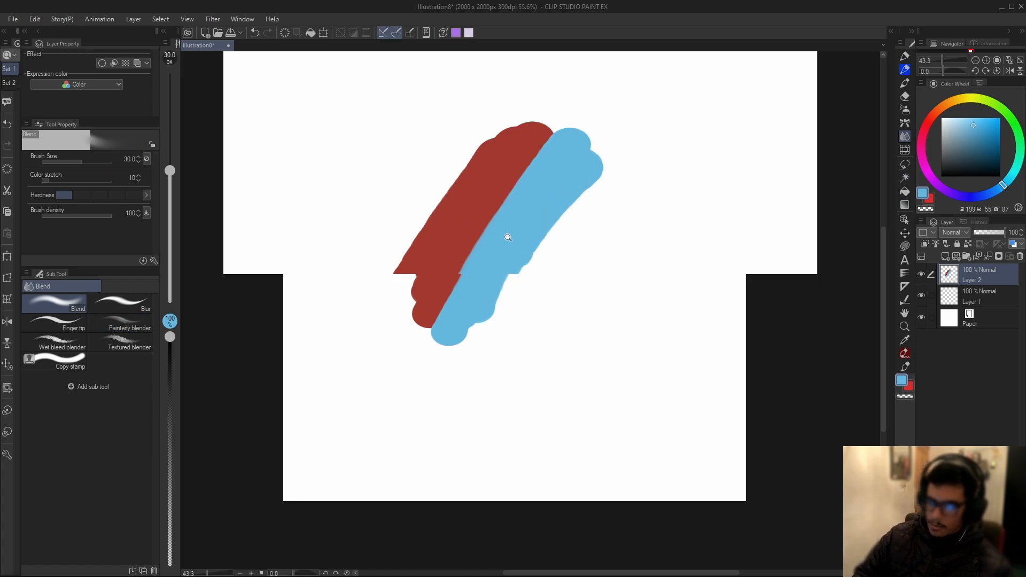
{"action": "key", "text": "bracketright"}
{"action": "key", "text": "bracketright"}
{"action": "key", "text": "bracketright"}
{"action": "key", "text": "bracketright"}
{"action": "key", "text": "bracketright"}
{"action": "key", "text": "bracketright"}
{"action": "mouse_move", "coordinate": [572, 94]}
{"action": "left_mouse_down"}
{"action": "mouse_move", "coordinate": [583, 92]}
{"action": "mouse_move", "coordinate": [550, 117]}
{"action": "left_mouse_up"}
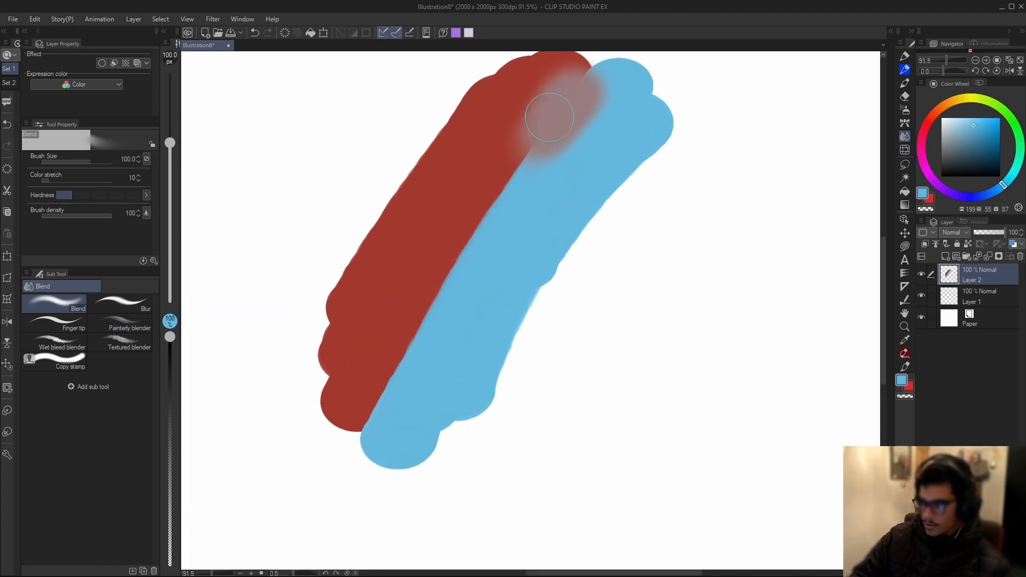
Step: Soften the middle of the red and blue boundary with the Blur brush at size 120
{"action": "left_click", "coordinate": [130, 302]}
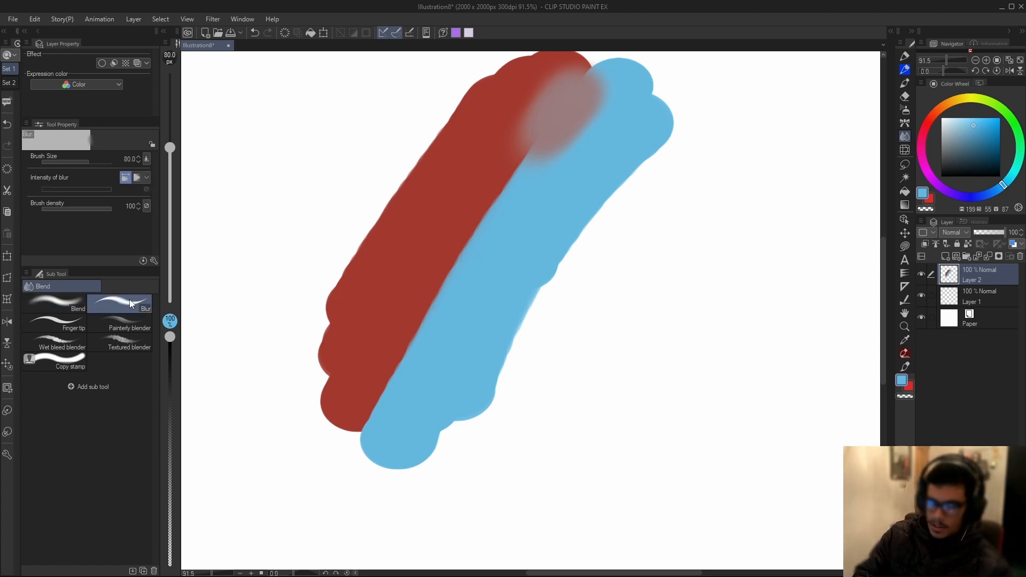
{"action": "key", "text": "bracketright"}
{"action": "key", "text": "bracketright"}
{"action": "mouse_move", "coordinate": [508, 182]}
{"action": "left_mouse_down"}
{"action": "mouse_move", "coordinate": [499, 199]}
{"action": "mouse_move", "coordinate": [515, 163]}
{"action": "mouse_move", "coordinate": [499, 179]}
{"action": "mouse_move", "coordinate": [550, 120]}
{"action": "mouse_move", "coordinate": [527, 168]}
{"action": "left_mouse_up"}
{"action": "mouse_move", "coordinate": [455, 274]}
{"action": "left_mouse_down"}
{"action": "mouse_move", "coordinate": [444, 257]}
{"action": "mouse_move", "coordinate": [456, 231]}
{"action": "mouse_move", "coordinate": [464, 258]}
{"action": "mouse_move", "coordinate": [448, 284]}
{"action": "mouse_move", "coordinate": [531, 171]}
{"action": "left_mouse_up"}
{"action": "left_click", "coordinate": [494, 260]}
{"action": "scroll", "coordinate": [521, 230], "scroll_direction": "up", "scroll_amount": 2}
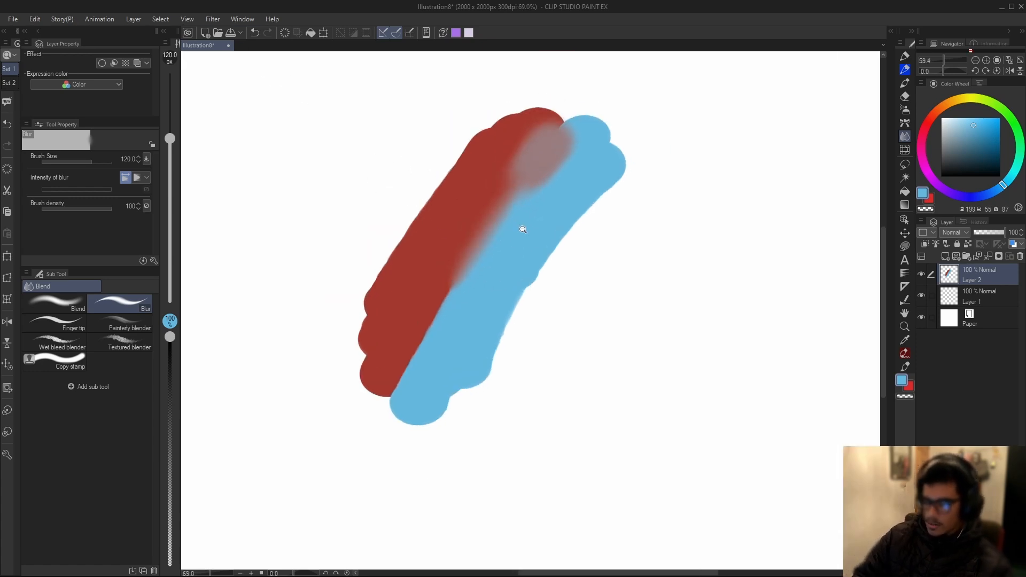
Step: Smear the lower part of the red and blue boundary with the Finger tip brush at size 300 and color stretch 65
{"action": "left_click", "coordinate": [60, 323]}
{"action": "scroll", "coordinate": [484, 275], "scroll_direction": "down", "scroll_amount": 2}
{"action": "scroll", "coordinate": [486, 303], "scroll_direction": "up", "scroll_amount": 2}
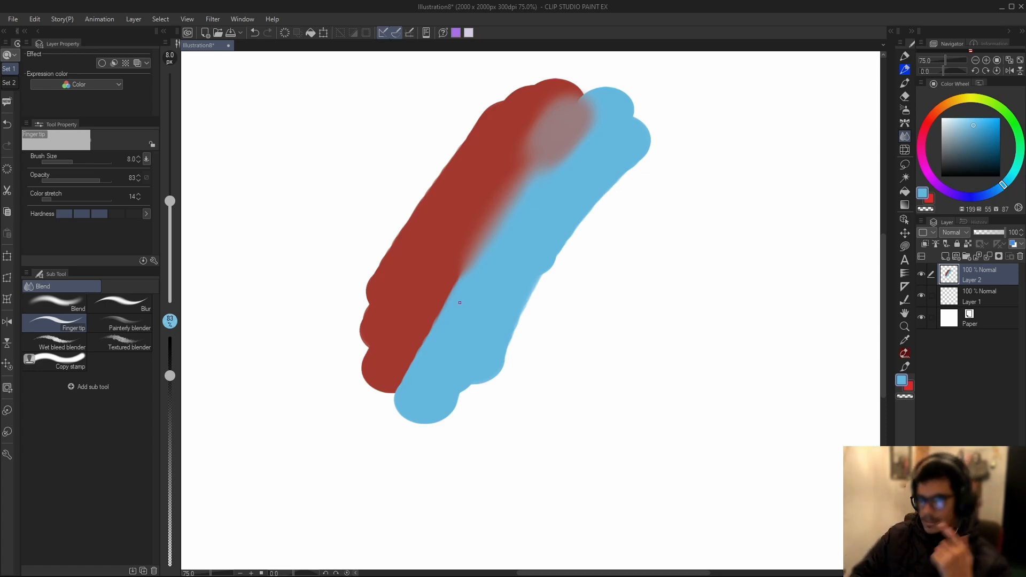
{"action": "key", "text": "bracketright"}
{"action": "key", "text": "bracketright"}
{"action": "key", "text": "bracketright"}
{"action": "key", "text": "bracketright"}
{"action": "key", "text": "bracketright"}
{"action": "key", "text": "bracketright"}
{"action": "key", "text": "bracketright"}
{"action": "key", "text": "bracketright"}
{"action": "key", "text": "bracketright"}
{"action": "key", "text": "bracketright"}
{"action": "key", "text": "bracketright"}
{"action": "key", "text": "bracketright"}
{"action": "key", "text": "bracketright"}
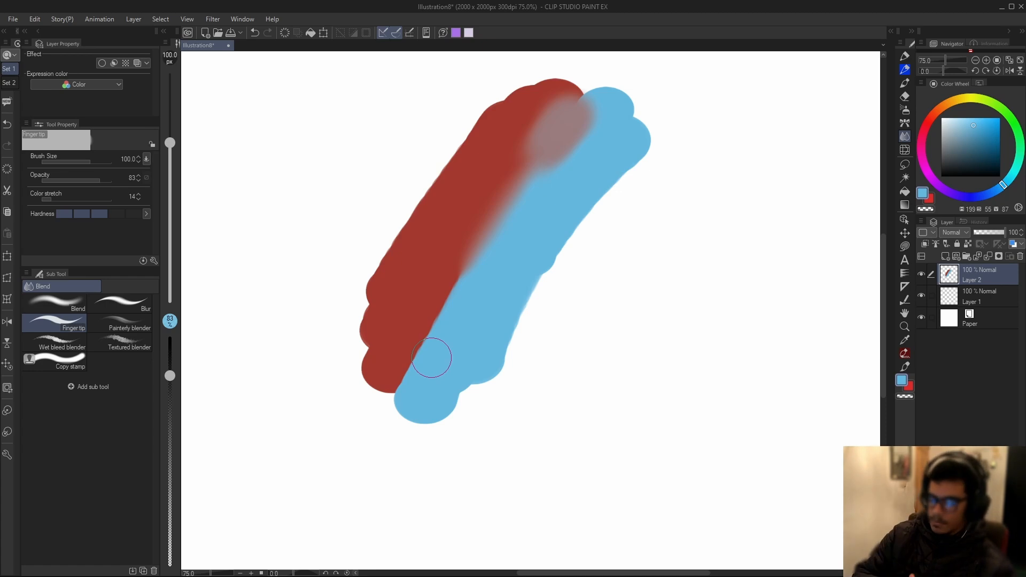
{"action": "key", "text": "bracketright"}
{"action": "key", "text": "bracketright"}
{"action": "key", "text": "bracketright"}
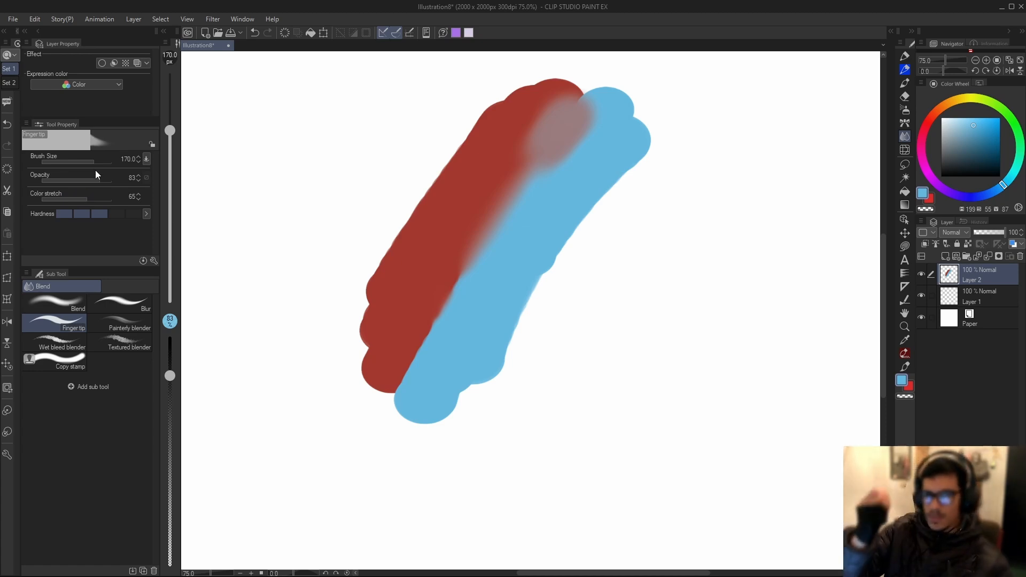
{"action": "key", "text": "bracketright"}
{"action": "key", "text": "bracketright"}
{"action": "key", "text": "bracketright"}
{"action": "mouse_move", "coordinate": [446, 286]}
{"action": "left_mouse_down"}
{"action": "mouse_move", "coordinate": [466, 295]}
{"action": "mouse_move", "coordinate": [455, 285]}
{"action": "mouse_move", "coordinate": [492, 274]}
{"action": "mouse_move", "coordinate": [465, 236]}
{"action": "mouse_move", "coordinate": [443, 349]}
{"action": "mouse_move", "coordinate": [408, 390]}
{"action": "left_mouse_up"}
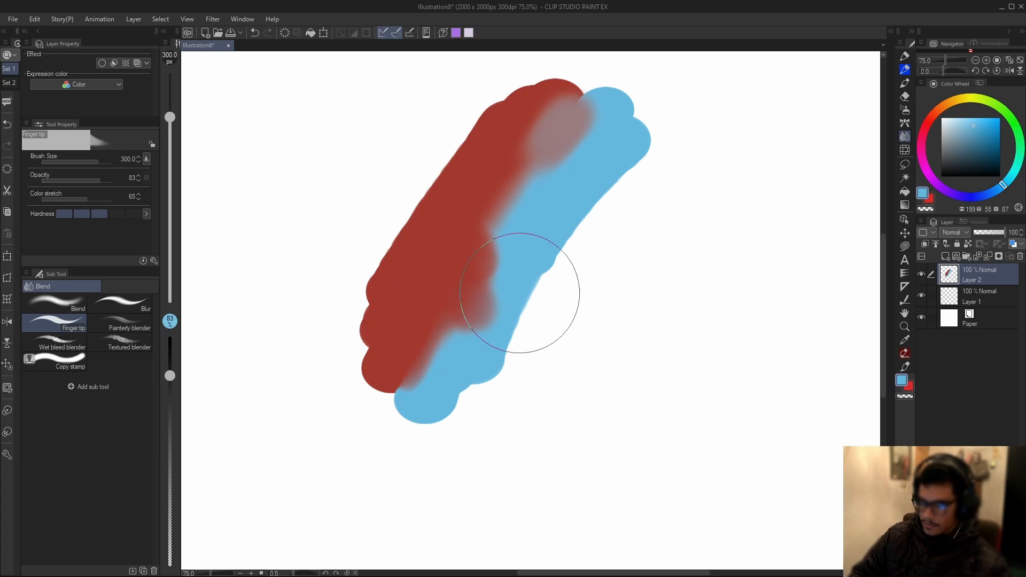
Step: Smear the lower part of the light blue band outward onto the blank canvas with the Finger tip brush
{"action": "mouse_move", "coordinate": [519, 293]}
{"action": "left_mouse_down"}
{"action": "mouse_move", "coordinate": [580, 382]}
{"action": "mouse_move", "coordinate": [525, 283]}
{"action": "mouse_move", "coordinate": [557, 350]}
{"action": "left_mouse_up"}
{"action": "left_click_drag", "start_coordinate": [577, 272], "coordinate": [530, 306]}
{"action": "left_click_drag", "start_coordinate": [582, 297], "coordinate": [550, 315]}
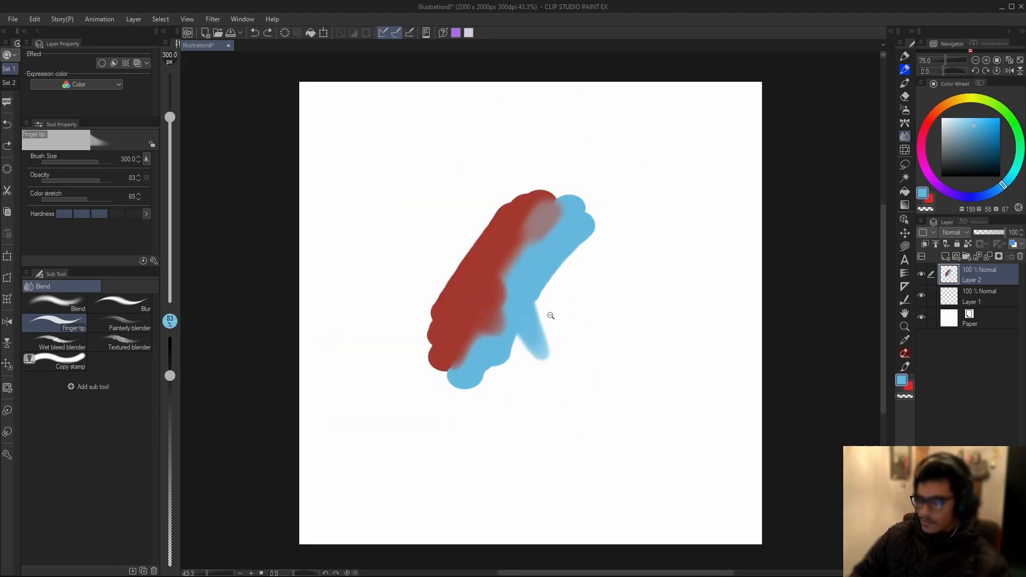
{"action": "left_click", "coordinate": [551, 316]}
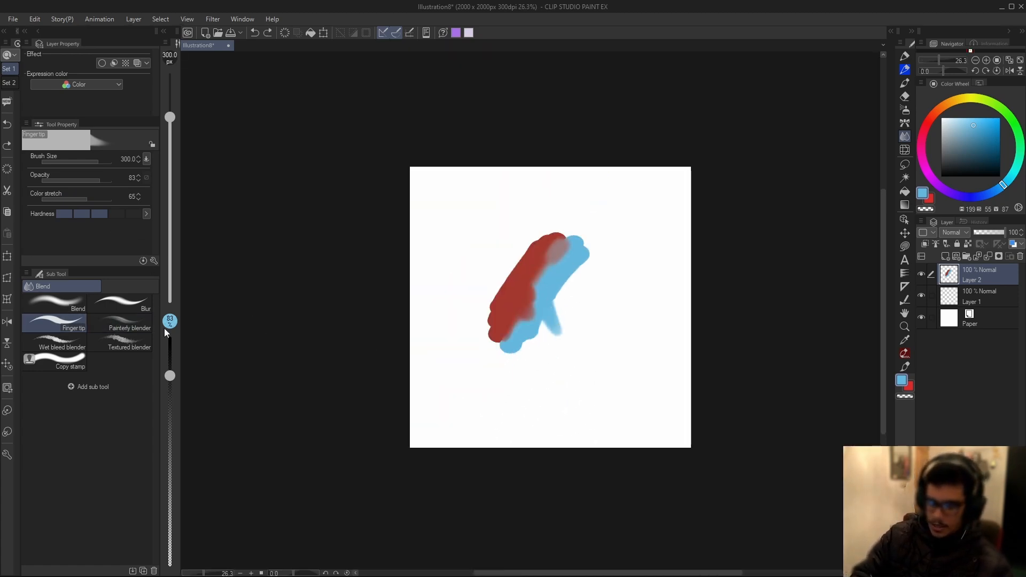
{"action": "left_click", "coordinate": [513, 314]}
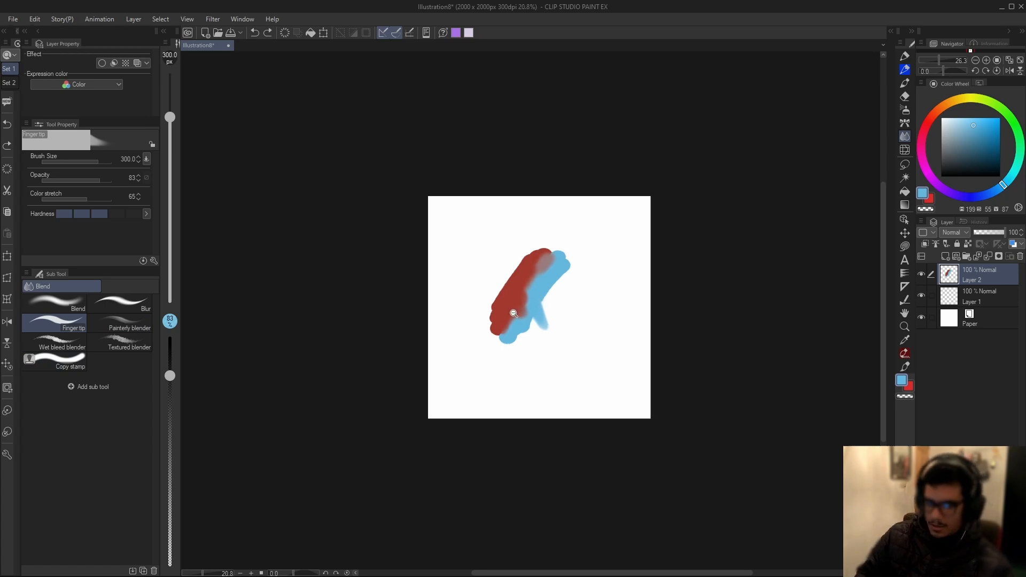
{"action": "scroll", "coordinate": [569, 310], "scroll_direction": "up", "scroll_amount": 3}
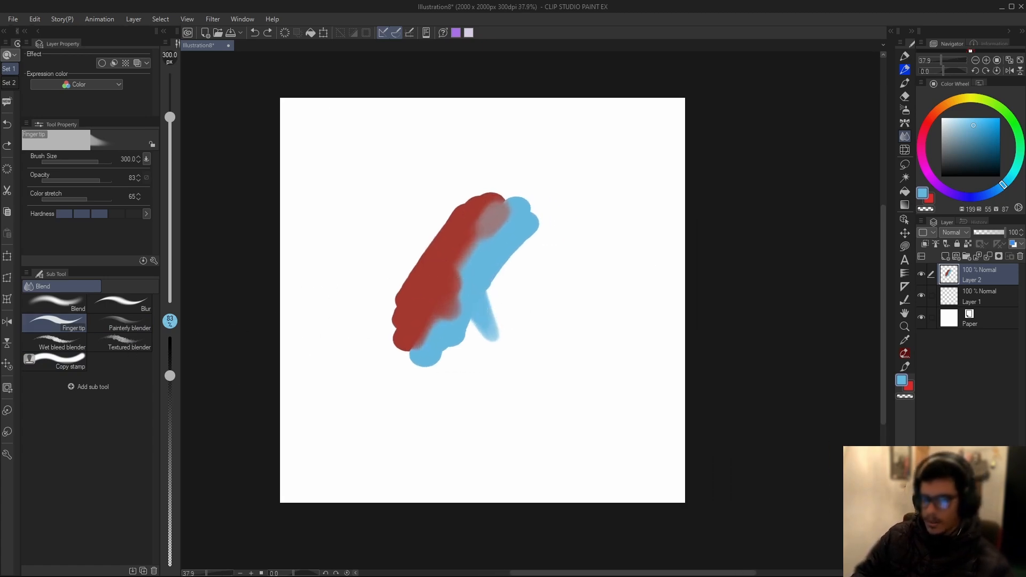
Step: Clear the red and blue paint from Layer 2 and switch to the Liquify tool
{"action": "left_click", "coordinate": [284, 32]}
{"action": "left_click", "coordinate": [905, 150]}
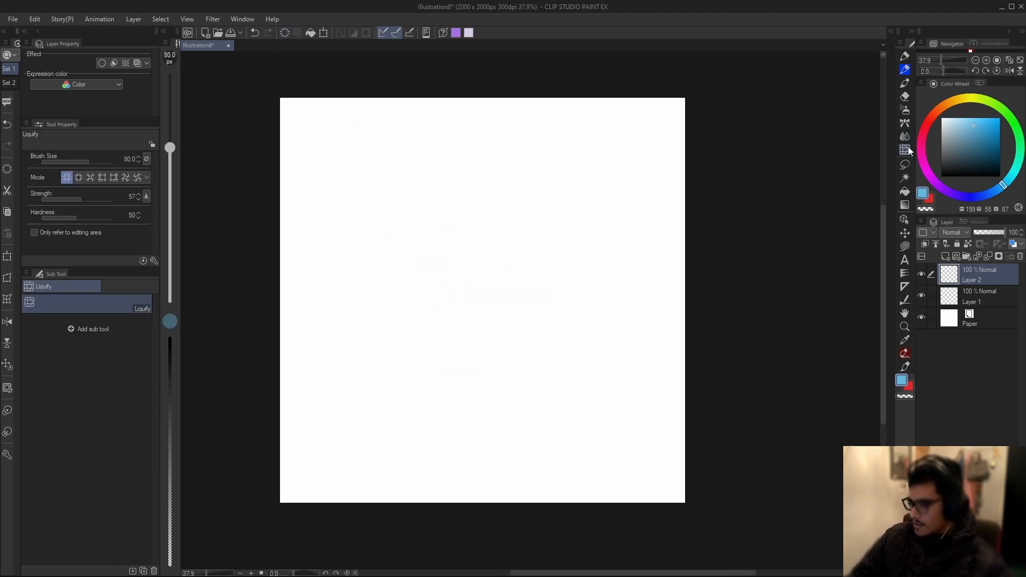
{"action": "scroll", "coordinate": [481, 342], "scroll_direction": "down", "scroll_amount": 1}
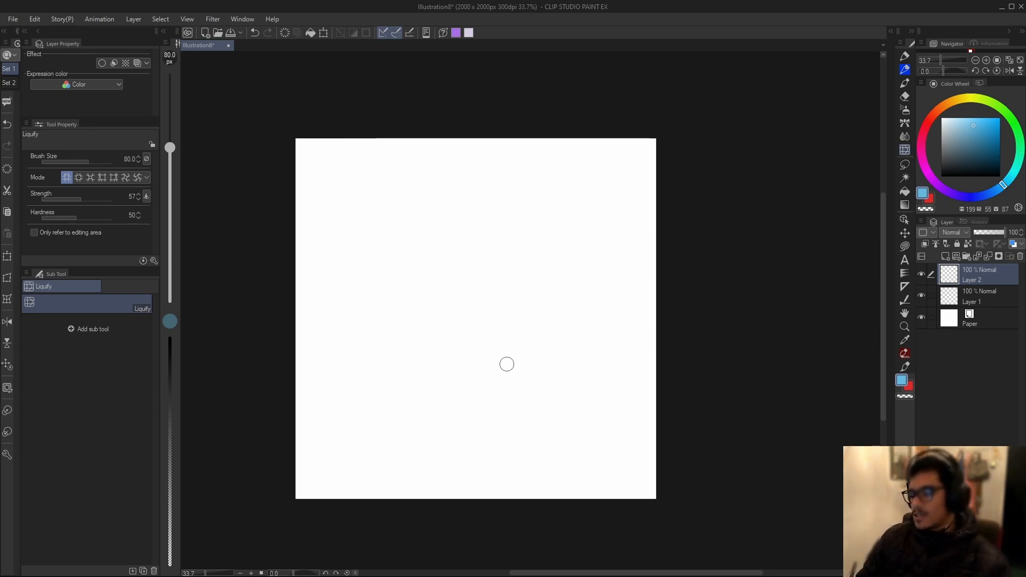
{"action": "mouse_move", "coordinate": [531, 341]}
{"action": "left_mouse_down"}
{"action": "mouse_move", "coordinate": [543, 316]}
{"action": "mouse_move", "coordinate": [547, 343]}
{"action": "left_mouse_up"}
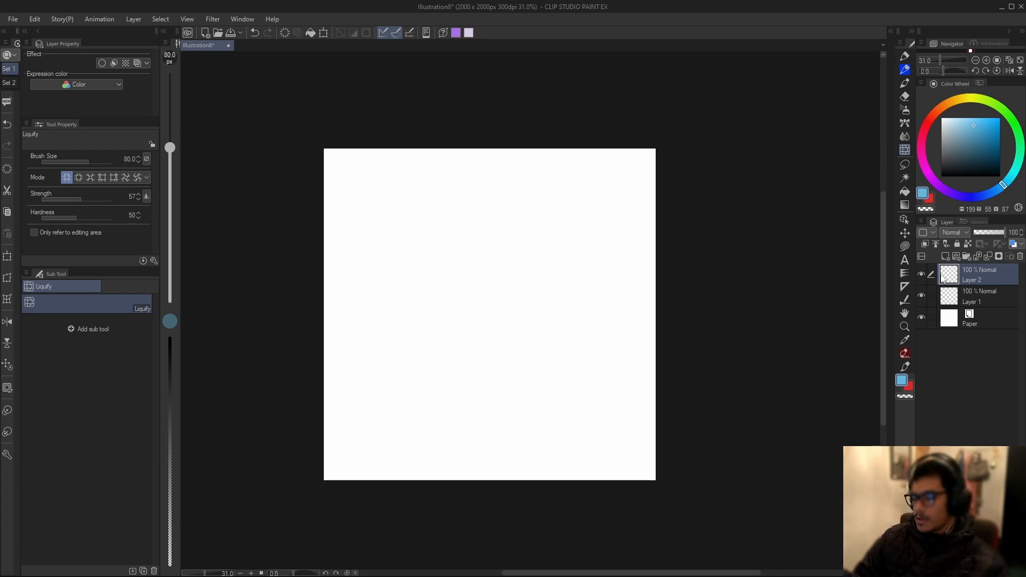
Step: Set the drawing color to black and try a diagonal Felt pen stroke across the canvas
{"action": "left_click_drag", "start_coordinate": [954, 145], "coordinate": [905, 199]}
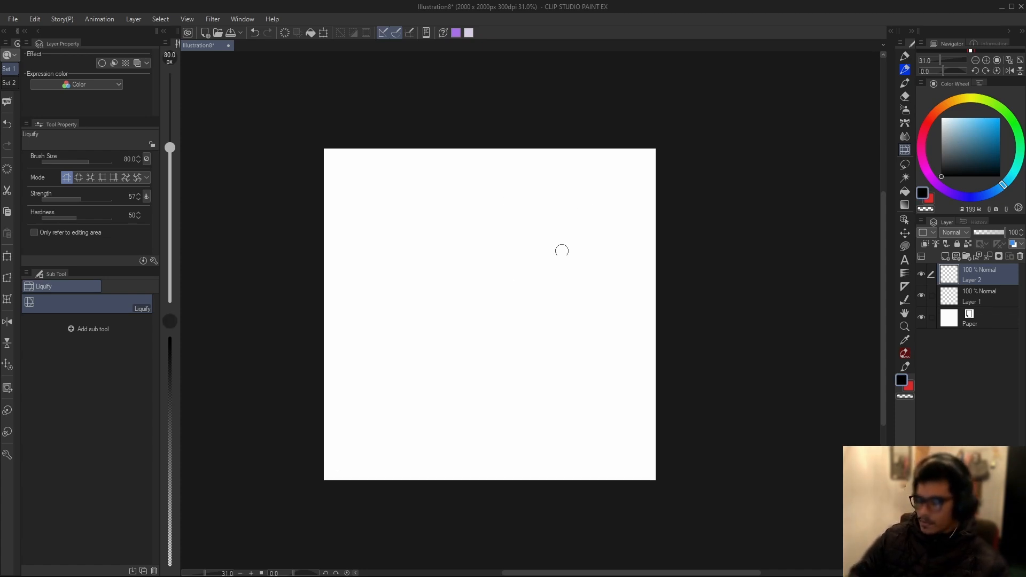
{"action": "left_click", "coordinate": [904, 57]}
{"action": "left_click_drag", "start_coordinate": [584, 187], "coordinate": [412, 394]}
{"action": "key", "text": "ctrl+z"}
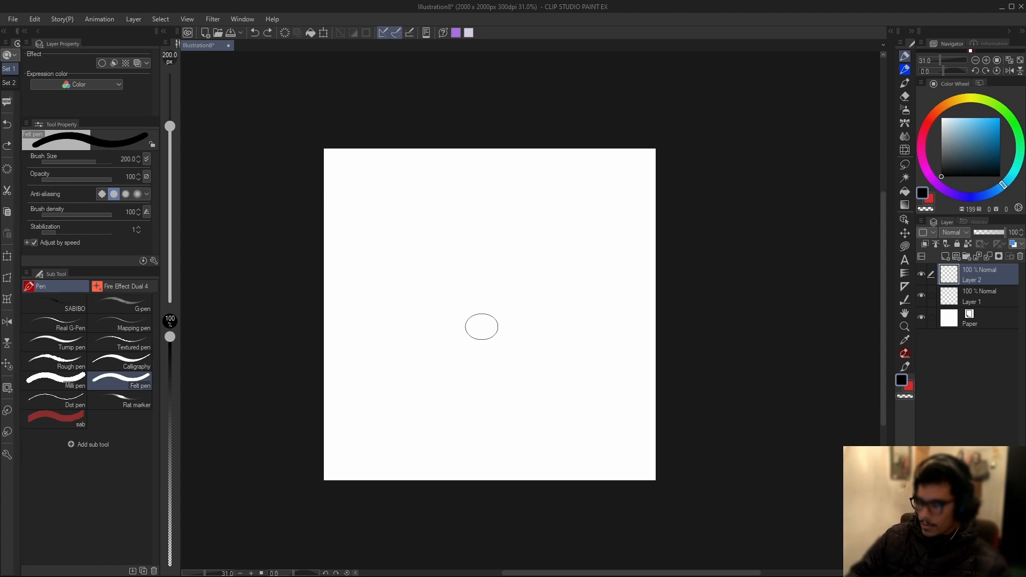
Step: Reduce the Felt pen's brush size to 70
{"action": "key", "text": "bracketleft"}
{"action": "key", "text": "bracketleft"}
{"action": "key", "text": "bracketleft"}
{"action": "key", "text": "bracketleft"}
{"action": "key", "text": "bracketleft"}
{"action": "key", "text": "bracketleft"}
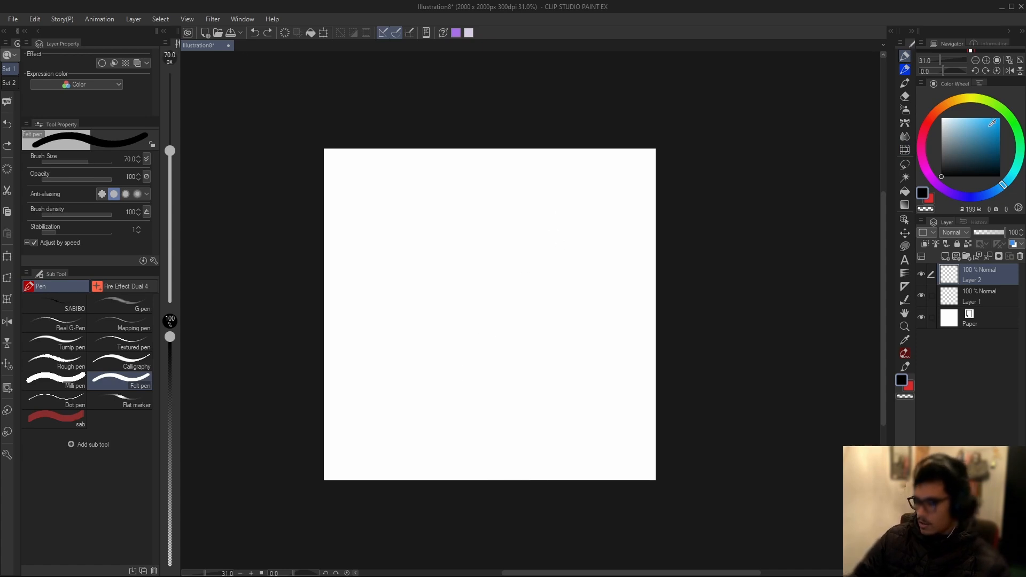
Step: Sketch a large tilted oval on Layer 2 with the sketch brush at size 80 and apply the blue layer color
{"action": "left_click", "coordinate": [905, 82]}
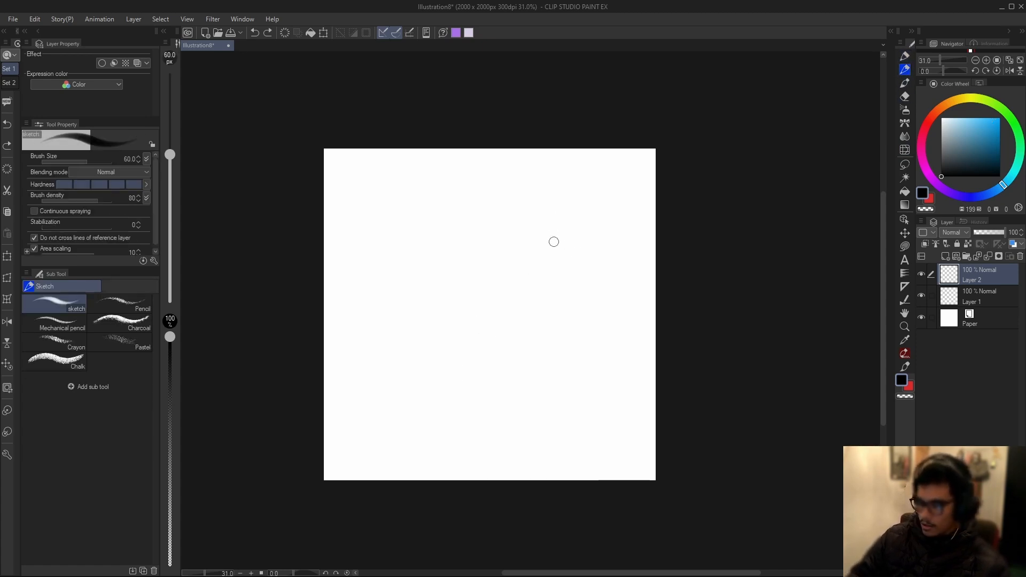
{"action": "key", "text": "bracketright"}
{"action": "key", "text": "bracketright"}
{"action": "mouse_move", "coordinate": [412, 279]}
{"action": "left_mouse_down"}
{"action": "mouse_move", "coordinate": [393, 283]}
{"action": "mouse_move", "coordinate": [448, 218]}
{"action": "left_mouse_up"}
{"action": "key", "text": "ctrl+z"}
{"action": "mouse_move", "coordinate": [381, 311]}
{"action": "left_mouse_down"}
{"action": "mouse_move", "coordinate": [389, 375]}
{"action": "mouse_move", "coordinate": [384, 288]}
{"action": "left_mouse_up"}
{"action": "left_click", "coordinate": [1013, 244]}
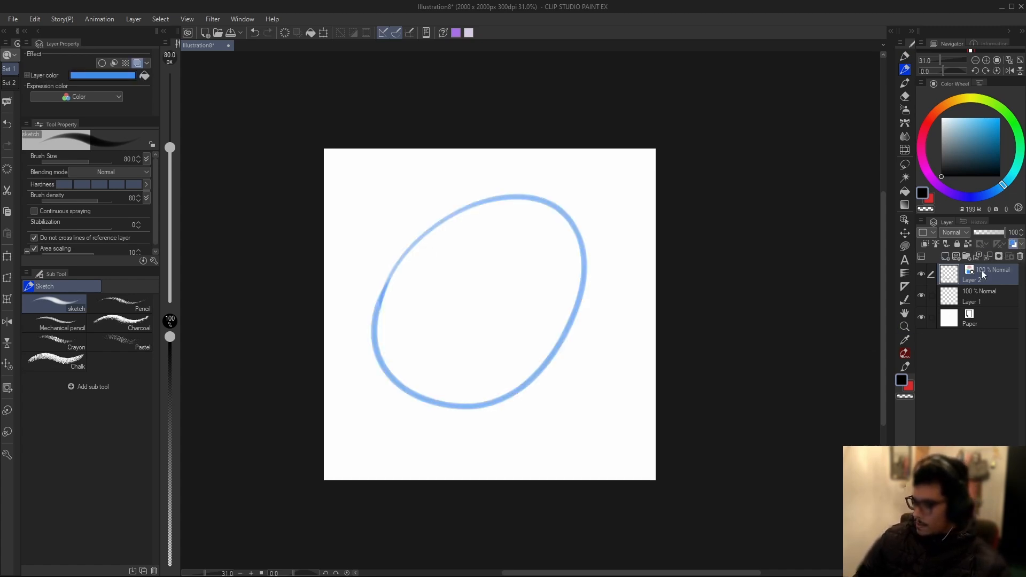
Step: Move Layer 1 above the sketch layer and ink the oval in black on it with the SABIBO pen at size 70
{"action": "left_click_drag", "start_coordinate": [983, 297], "coordinate": [986, 277]}
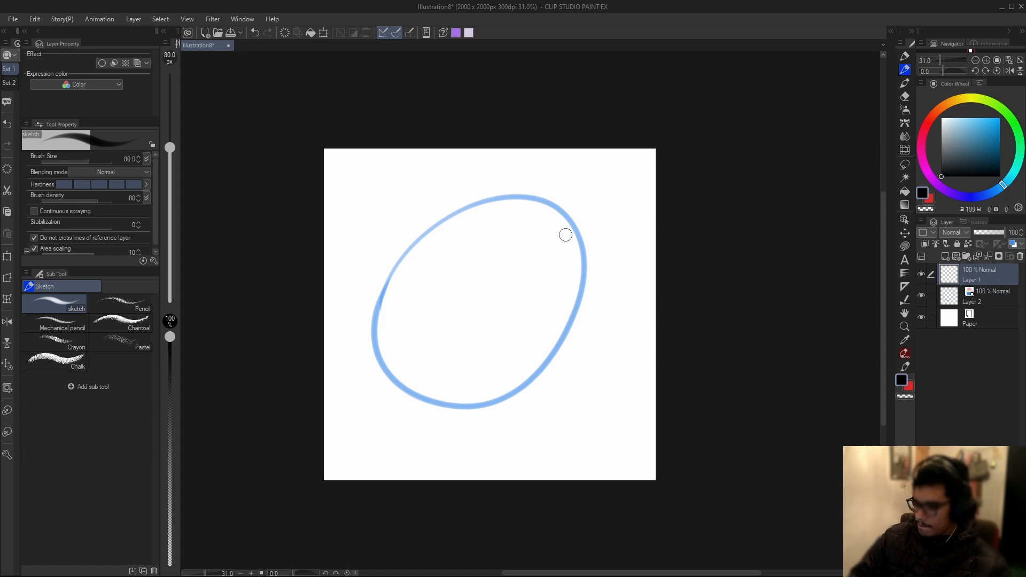
{"action": "key", "text": "bracketleft"}
{"action": "key", "text": "bracketleft"}
{"action": "key", "text": "bracketleft"}
{"action": "left_click", "coordinate": [905, 55]}
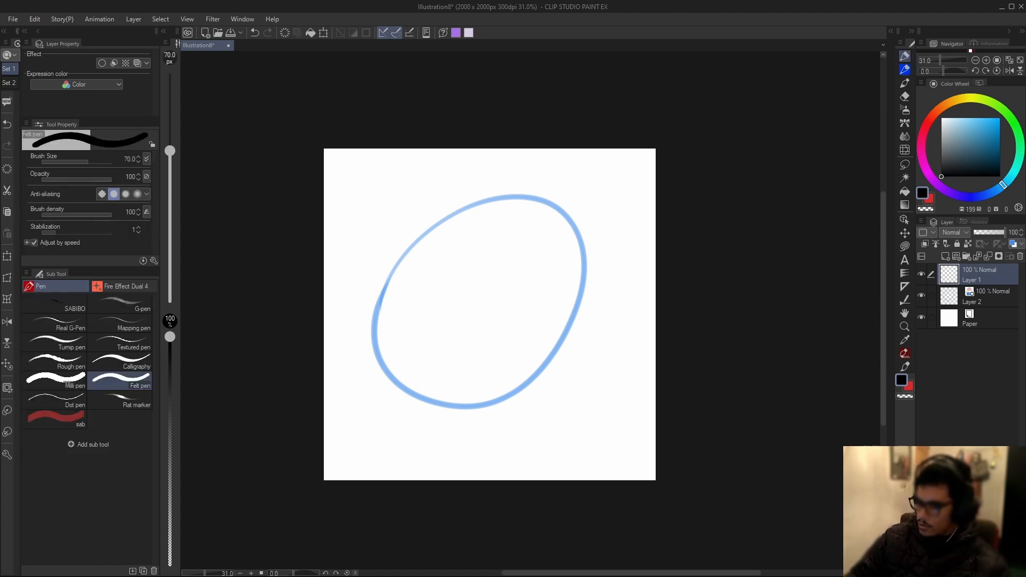
{"action": "mouse_move", "coordinate": [574, 229]}
{"action": "left_mouse_down"}
{"action": "mouse_move", "coordinate": [577, 278]}
{"action": "mouse_move", "coordinate": [534, 369]}
{"action": "mouse_move", "coordinate": [453, 416]}
{"action": "mouse_move", "coordinate": [375, 360]}
{"action": "mouse_move", "coordinate": [388, 285]}
{"action": "mouse_move", "coordinate": [459, 211]}
{"action": "mouse_move", "coordinate": [518, 196]}
{"action": "mouse_move", "coordinate": [578, 237]}
{"action": "mouse_move", "coordinate": [582, 280]}
{"action": "mouse_move", "coordinate": [559, 340]}
{"action": "left_mouse_up"}
{"action": "key", "text": "ctrl+z"}
{"action": "mouse_move", "coordinate": [490, 402]}
{"action": "left_mouse_down"}
{"action": "mouse_move", "coordinate": [396, 377]}
{"action": "mouse_move", "coordinate": [378, 346]}
{"action": "mouse_move", "coordinate": [379, 301]}
{"action": "mouse_move", "coordinate": [409, 252]}
{"action": "mouse_move", "coordinate": [454, 216]}
{"action": "mouse_move", "coordinate": [518, 200]}
{"action": "left_mouse_up"}
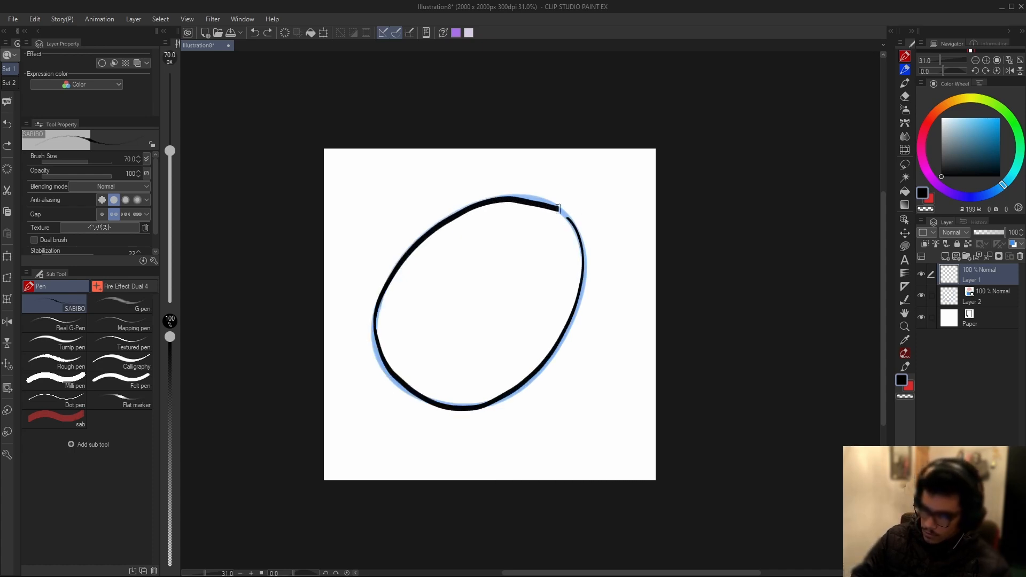
{"action": "mouse_move", "coordinate": [602, 253]}
{"action": "left_mouse_down"}
{"action": "mouse_move", "coordinate": [568, 277]}
{"action": "mouse_move", "coordinate": [648, 288]}
{"action": "left_mouse_up"}
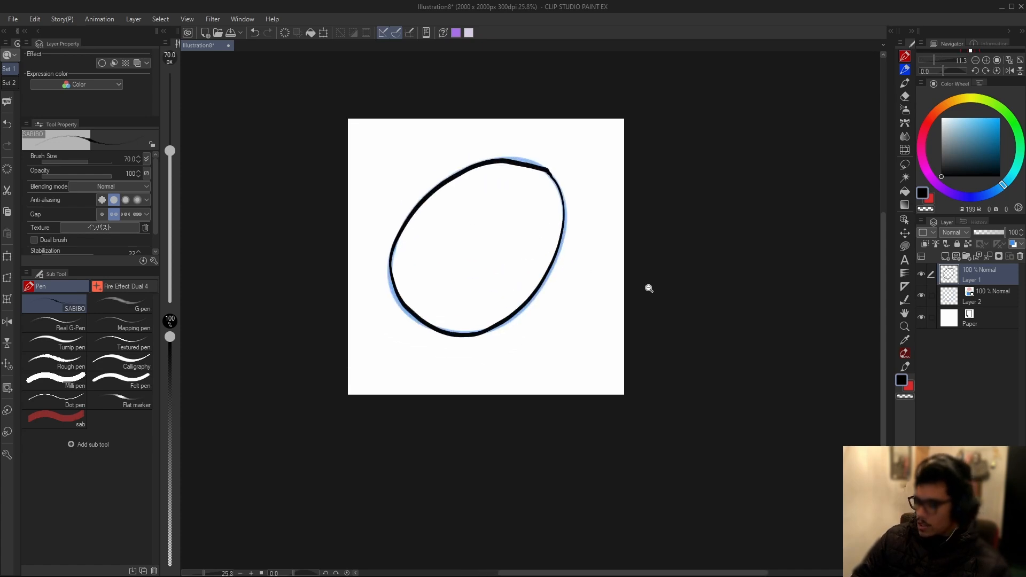
Step: Switch to Liquify and enlarge its brush size to 500
{"action": "left_click", "coordinate": [904, 153]}
{"action": "key", "text": "bracketright"}
{"action": "key", "text": "bracketright"}
{"action": "key", "text": "bracketright"}
{"action": "key", "text": "bracketright"}
{"action": "key", "text": "bracketright"}
{"action": "key", "text": "bracketright"}
{"action": "key", "text": "bracketright"}
{"action": "key", "text": "bracketright"}
{"action": "key", "text": "bracketright"}
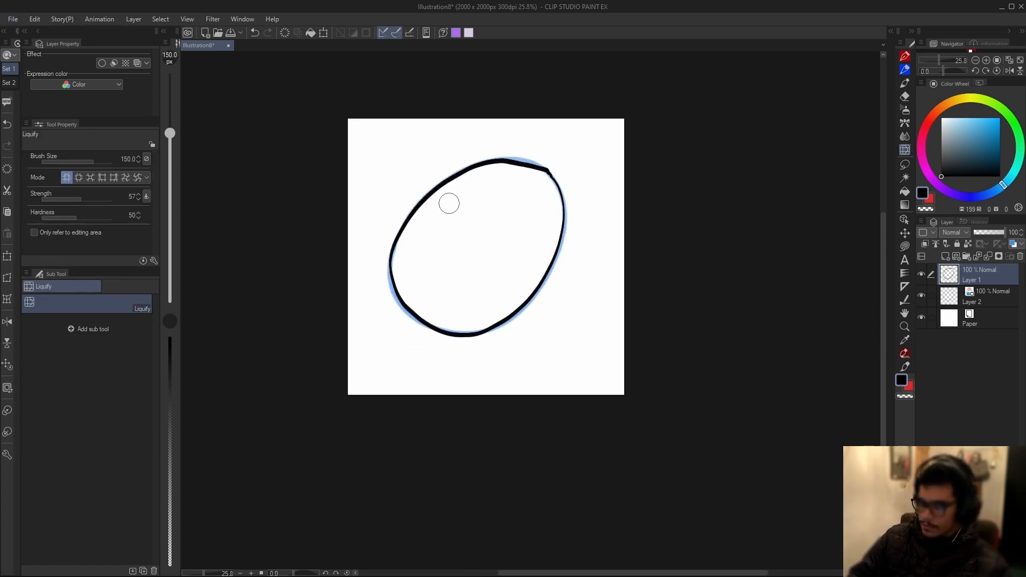
Step: Add Layer 2 to the layer selection and push the oval's upper-left edge on both layers with Liquify
{"action": "mouse_move", "coordinate": [444, 201]}
{"action": "left_mouse_down"}
{"action": "mouse_move", "coordinate": [431, 164]}
{"action": "mouse_move", "coordinate": [442, 197]}
{"action": "mouse_move", "coordinate": [465, 195]}
{"action": "mouse_move", "coordinate": [448, 201]}
{"action": "mouse_move", "coordinate": [440, 181]}
{"action": "mouse_move", "coordinate": [481, 189]}
{"action": "mouse_move", "coordinate": [500, 169]}
{"action": "left_mouse_up"}
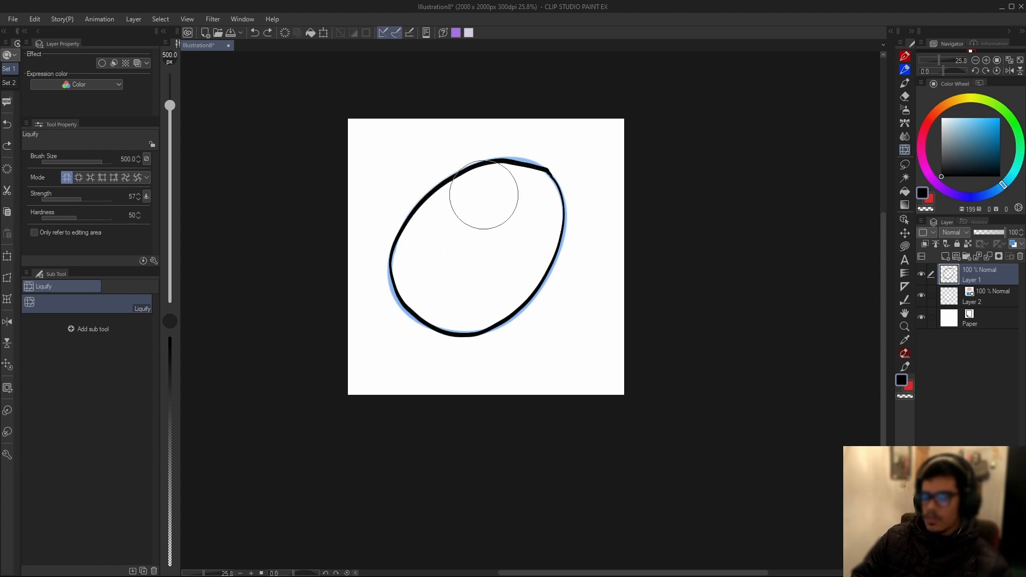
{"action": "left_click", "coordinate": [992, 294], "text": "ctrl"}
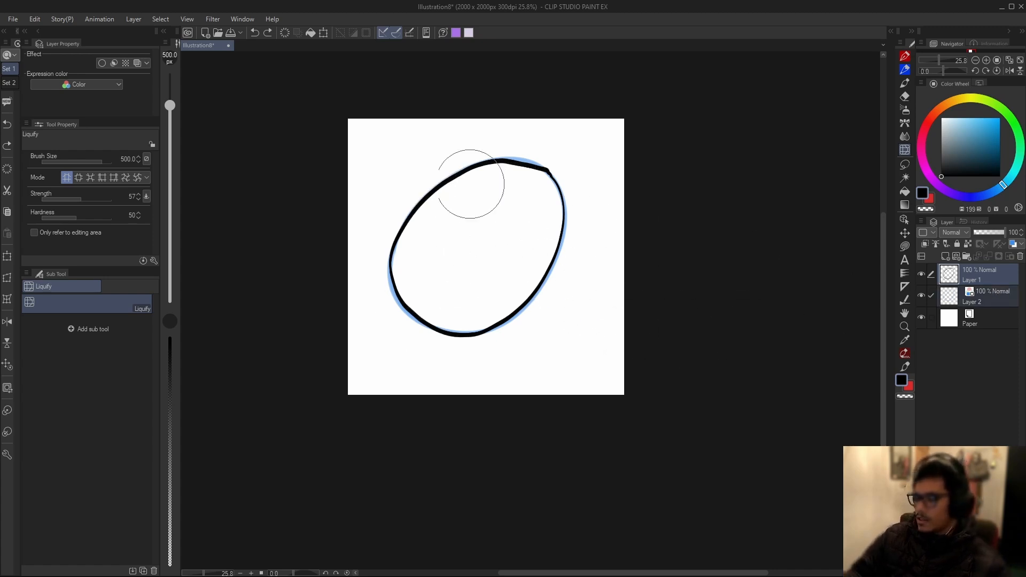
{"action": "mouse_move", "coordinate": [440, 208]}
{"action": "left_mouse_down"}
{"action": "mouse_move", "coordinate": [431, 195]}
{"action": "mouse_move", "coordinate": [459, 241]}
{"action": "mouse_move", "coordinate": [417, 164]}
{"action": "mouse_move", "coordinate": [459, 250]}
{"action": "left_mouse_up"}
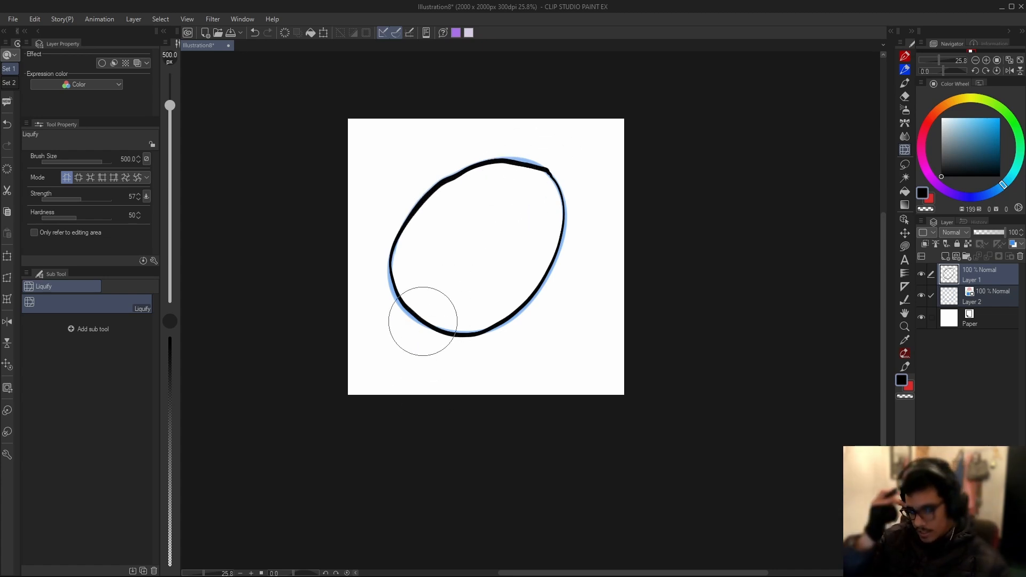
Step: Try denting the oval's upper-left edge with the Liquify strength set to 86
{"action": "left_click", "coordinate": [101, 199]}
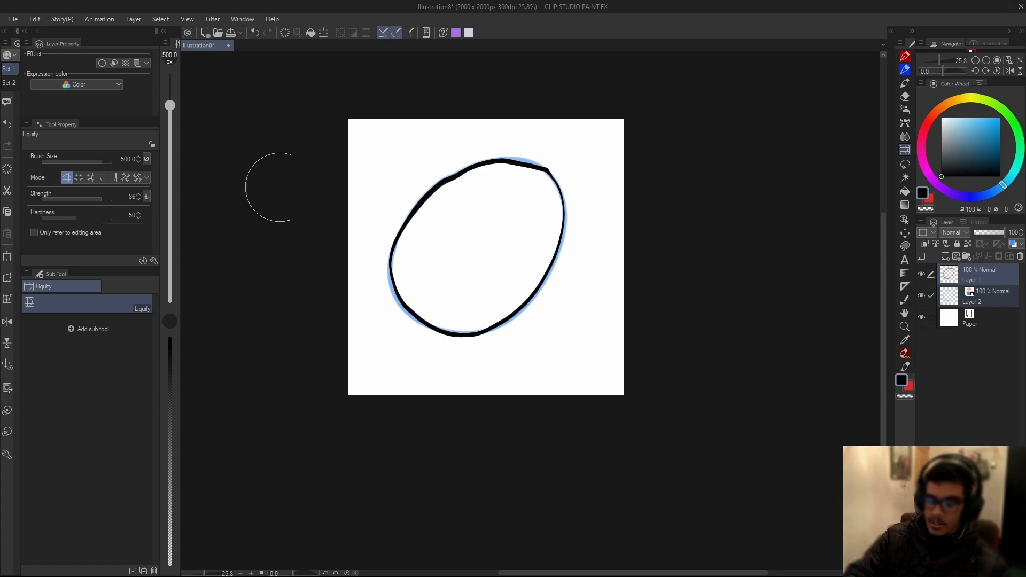
{"action": "mouse_move", "coordinate": [425, 182]}
{"action": "left_mouse_down"}
{"action": "mouse_move", "coordinate": [463, 230]}
{"action": "mouse_move", "coordinate": [409, 188]}
{"action": "mouse_move", "coordinate": [538, 332]}
{"action": "left_mouse_up"}
{"action": "key", "text": "ctrl+z"}
{"action": "key", "text": "ctrl+z"}
{"action": "key", "text": "ctrl+z"}
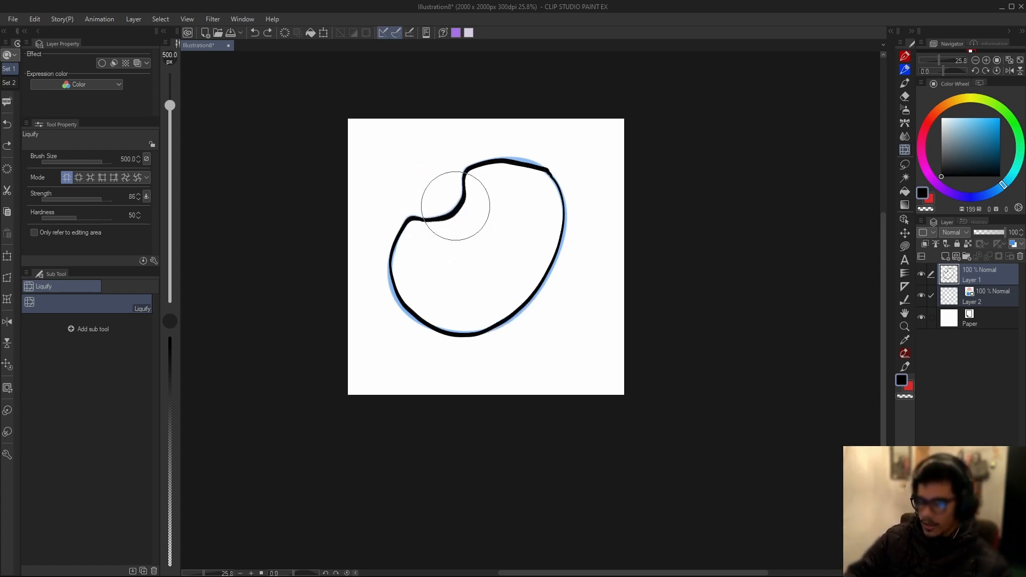
Step: Set the Liquify strength to 18 and lightly push the oval's upper-left edge
{"action": "left_click", "coordinate": [54, 199]}
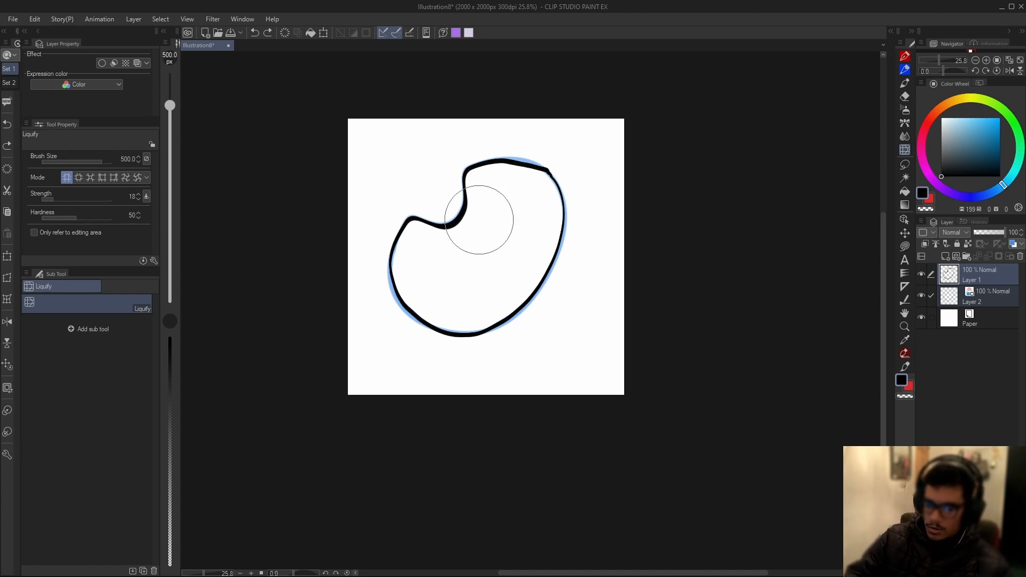
{"action": "left_click_drag", "start_coordinate": [480, 220], "coordinate": [508, 184]}
{"action": "mouse_move", "coordinate": [448, 175]}
{"action": "left_mouse_down"}
{"action": "mouse_move", "coordinate": [462, 203]}
{"action": "mouse_move", "coordinate": [449, 166]}
{"action": "mouse_move", "coordinate": [412, 191]}
{"action": "left_mouse_up"}
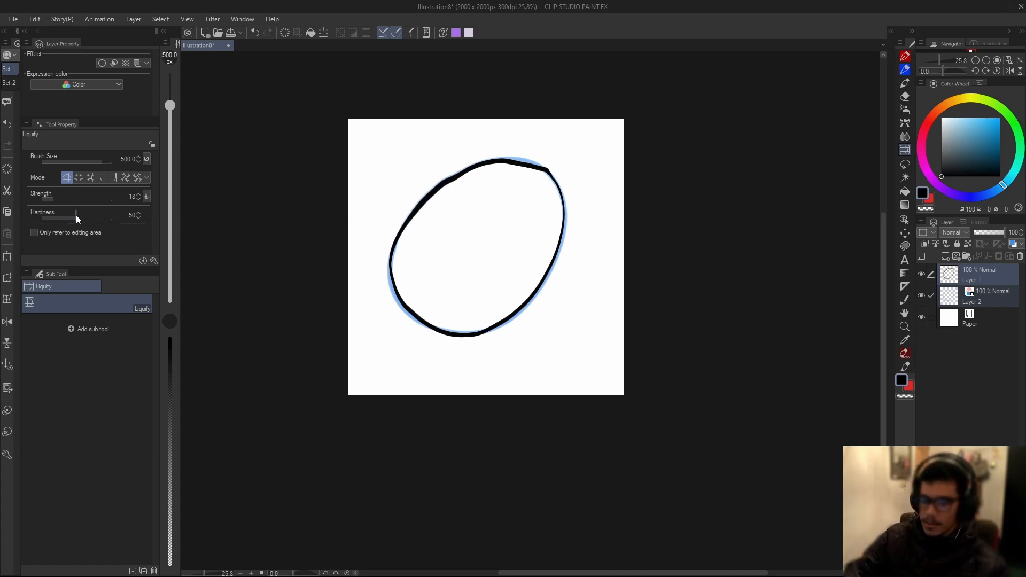
Step: Try denting the oval's upper-left edge with Liquify at hardness 86 and strength 71
{"action": "left_click_drag", "start_coordinate": [76, 218], "coordinate": [101, 218]}
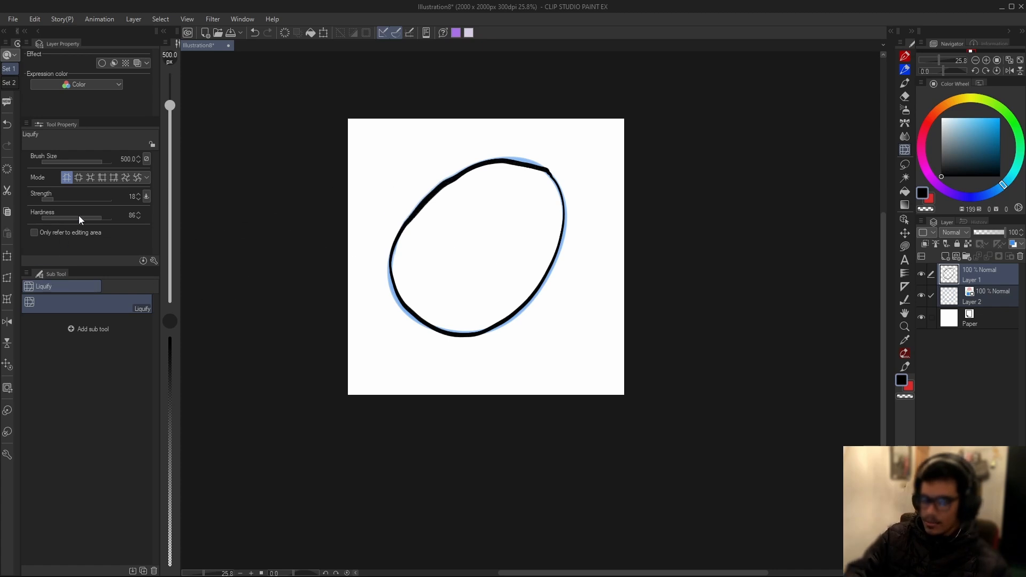
{"action": "left_click", "coordinate": [91, 199]}
{"action": "left_click_drag", "start_coordinate": [385, 177], "coordinate": [455, 263]}
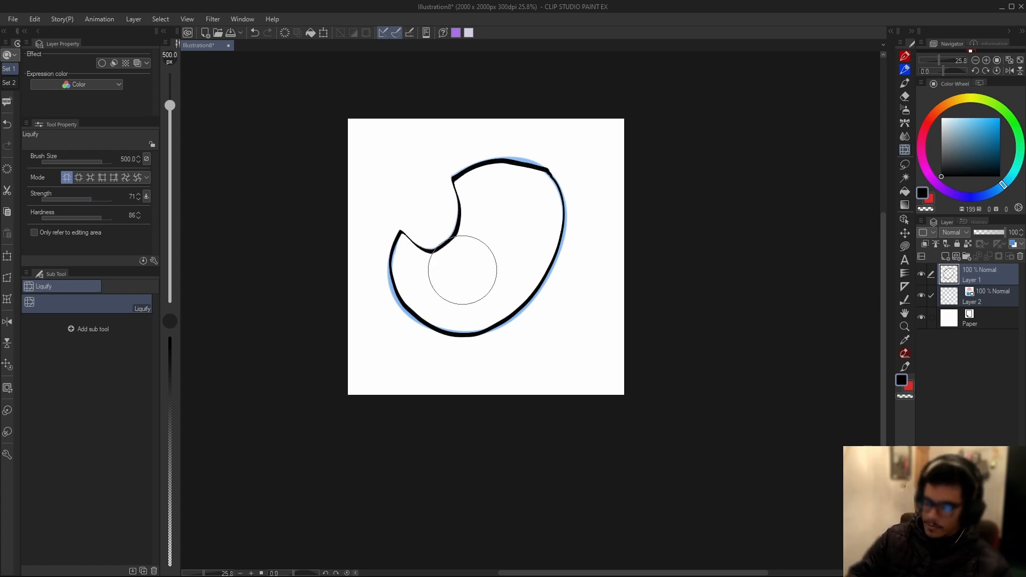
{"action": "left_click_drag", "start_coordinate": [462, 197], "coordinate": [501, 206]}
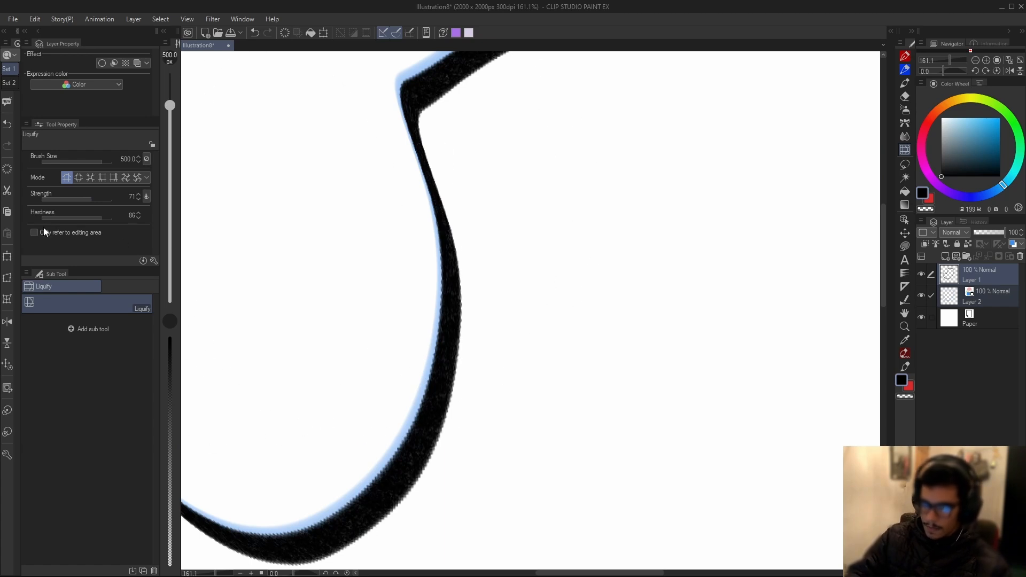
Step: Try a soft dent in the oval's upper-left edge with the Liquify hardness set to 12
{"action": "scroll", "coordinate": [396, 186], "scroll_direction": "down", "scroll_amount": 5}
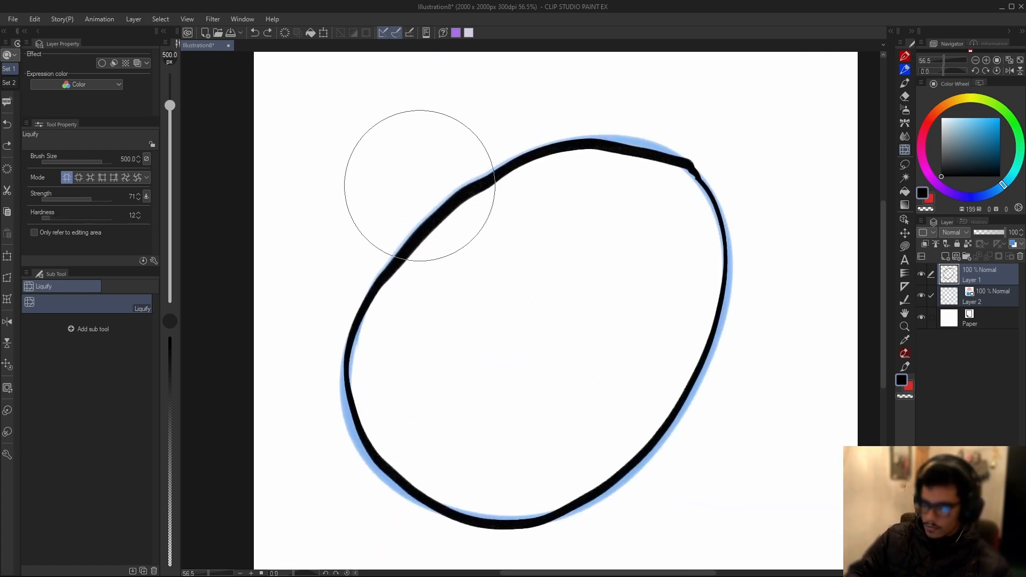
{"action": "left_click_drag", "start_coordinate": [420, 185], "coordinate": [425, 229]}
{"action": "scroll", "coordinate": [492, 236], "scroll_direction": "up", "scroll_amount": 4}
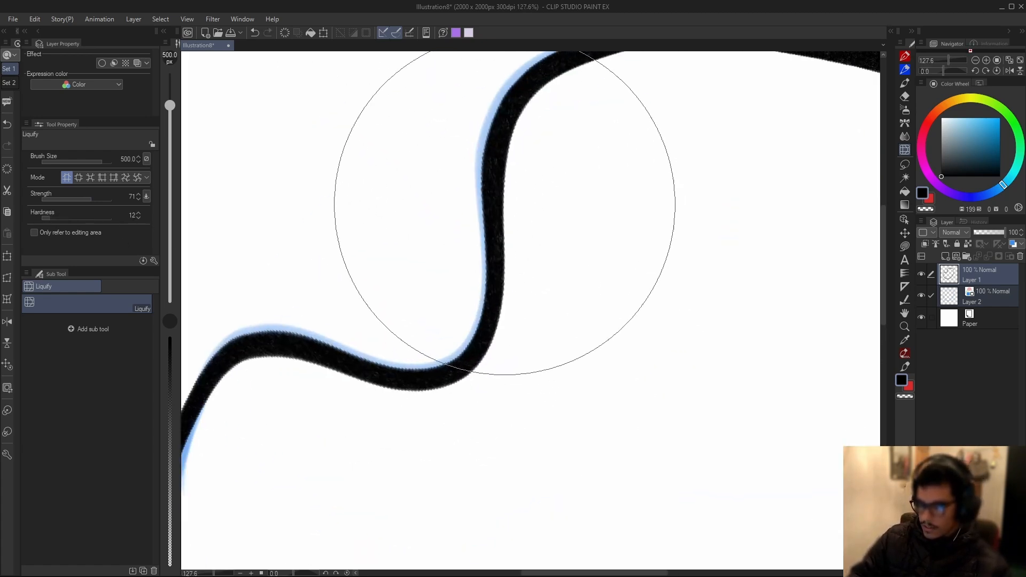
{"action": "scroll", "coordinate": [543, 268], "scroll_direction": "down", "scroll_amount": 5}
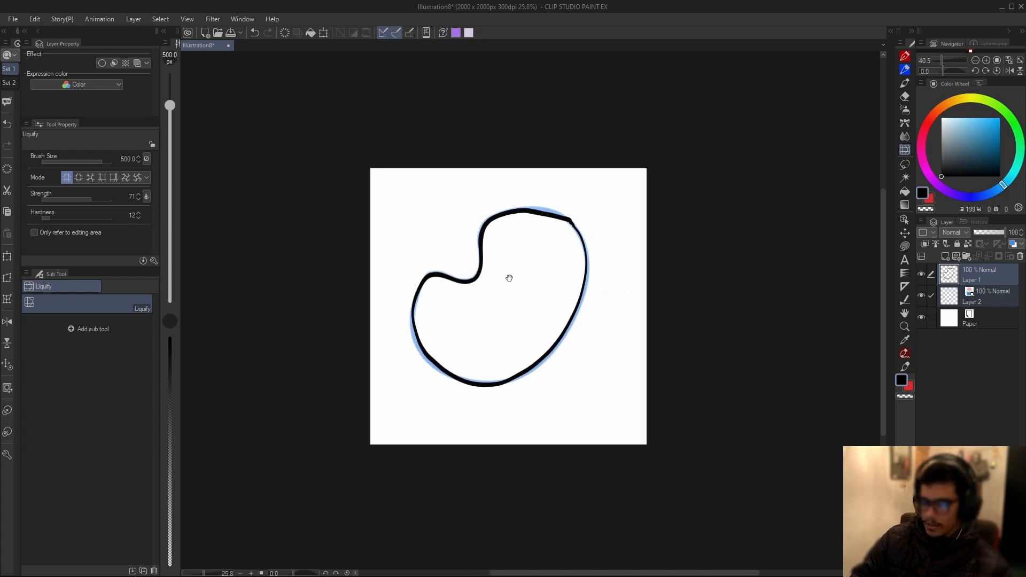
Step: Reduce the Liquify brush size to 170 and undo the soft dent in the oval
{"action": "scroll", "coordinate": [508, 278], "scroll_direction": "up", "scroll_amount": 1}
{"action": "key", "text": "bracketleft"}
{"action": "key", "text": "bracketleft"}
{"action": "key", "text": "bracketleft"}
{"action": "key", "text": "bracketleft"}
{"action": "key", "text": "bracketleft"}
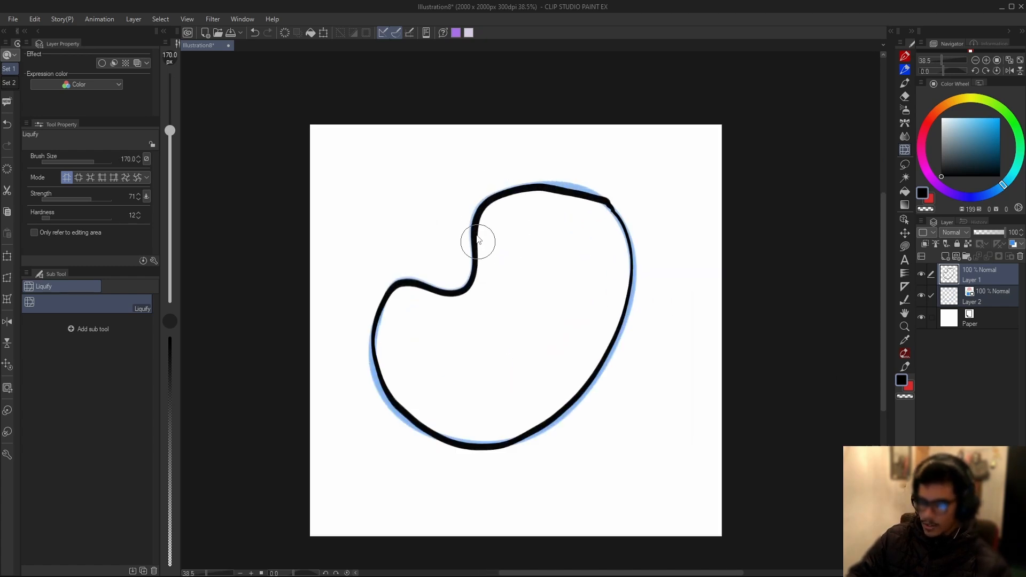
{"action": "key", "text": "ctrl+z"}
{"action": "scroll", "coordinate": [473, 262], "scroll_direction": "down", "scroll_amount": 2}
{"action": "scroll", "coordinate": [467, 275], "scroll_direction": "up", "scroll_amount": 1}
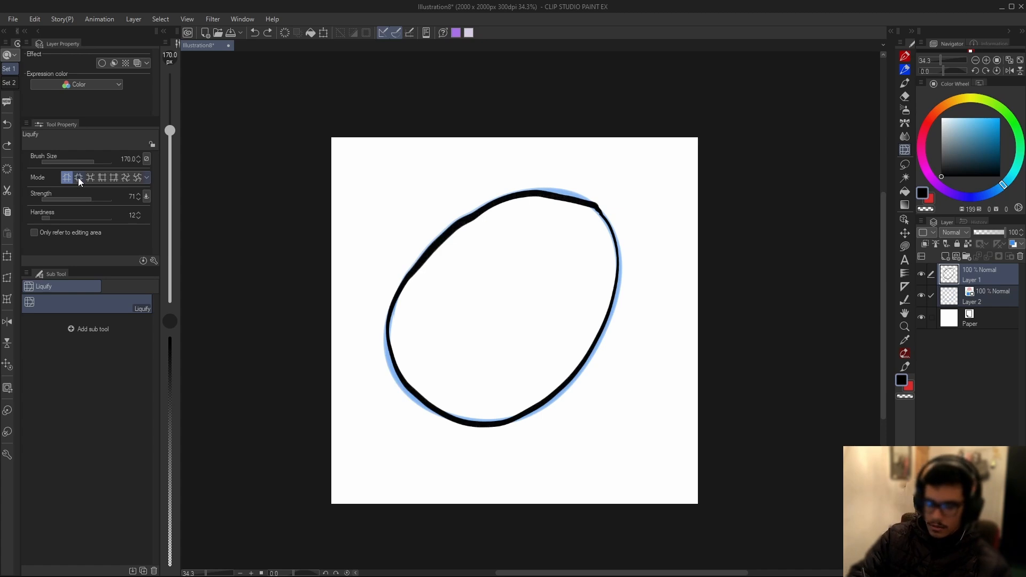
{"action": "scroll", "coordinate": [533, 277], "scroll_direction": "down", "scroll_amount": 2}
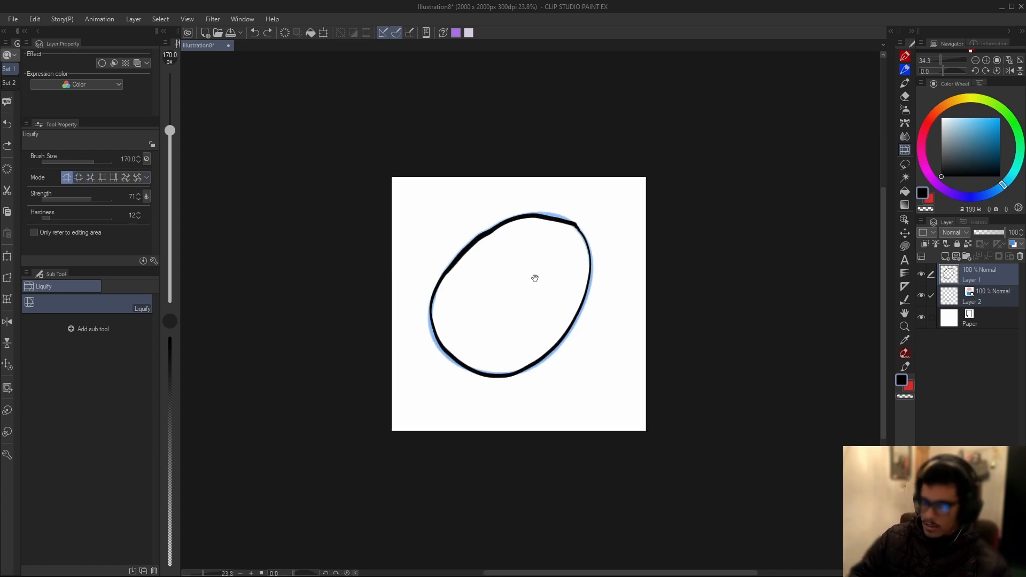
Step: Delete Layer 1 and Layer 2 together and switch to the SABIBO pen
{"action": "left_click", "coordinate": [1018, 257]}
{"action": "left_click", "coordinate": [906, 55]}
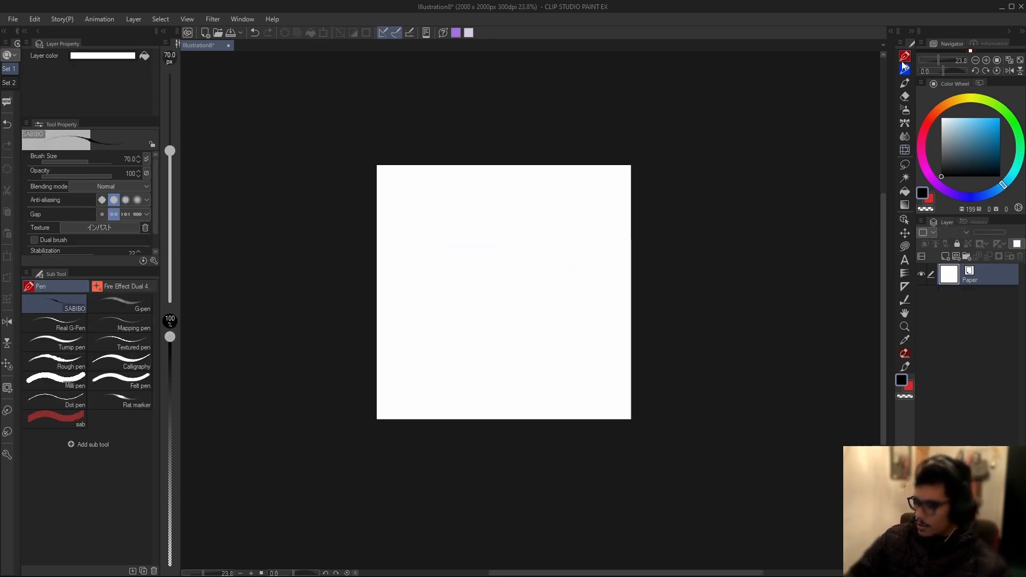
{"action": "scroll", "coordinate": [475, 266], "scroll_direction": "up", "scroll_amount": 2}
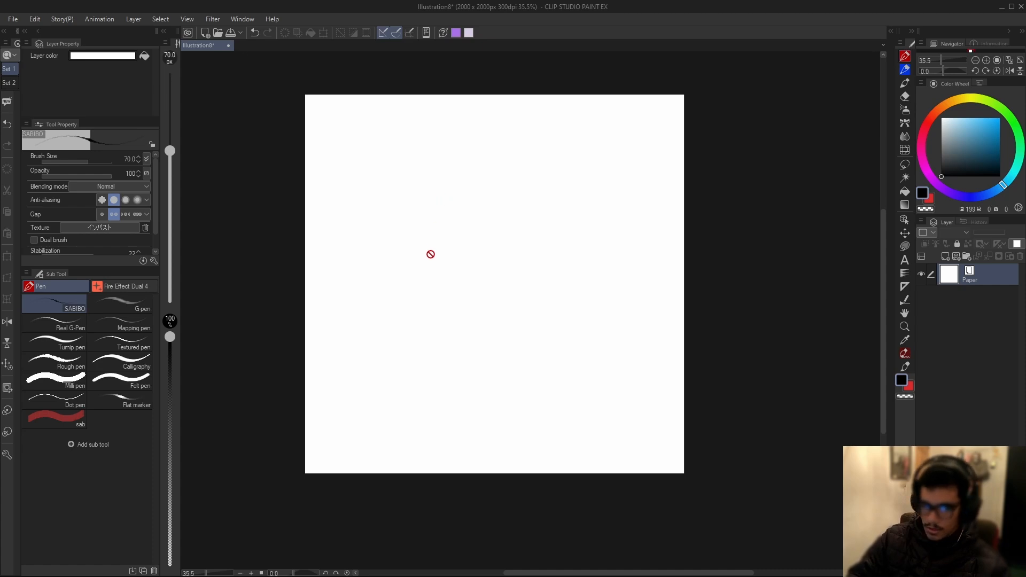
Step: Add a new raster layer and draw five vertical black strokes across the canvas with the SABIBO pen at size 25
{"action": "left_click", "coordinate": [945, 257]}
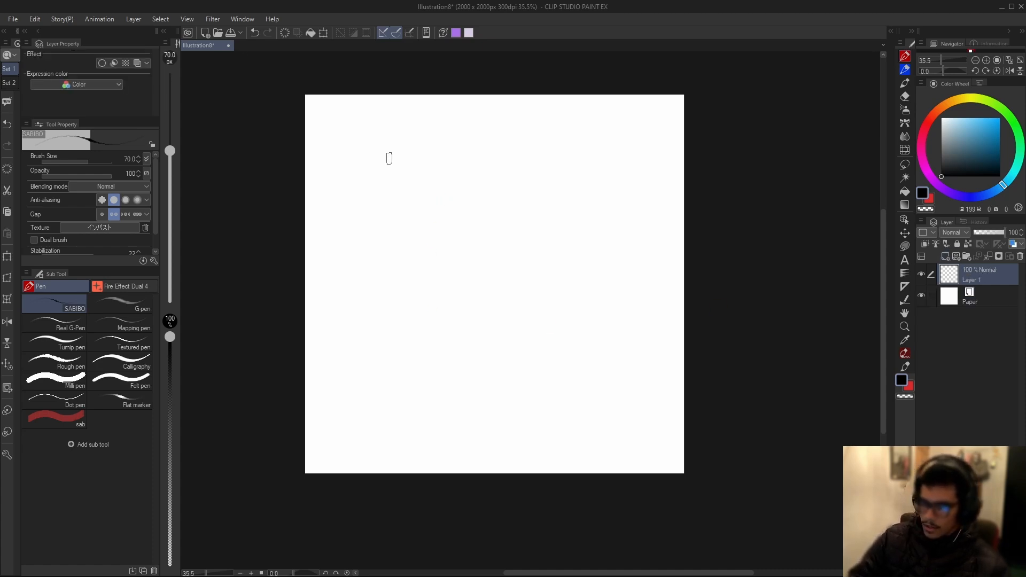
{"action": "key", "text": "bracketleft"}
{"action": "key", "text": "bracketleft"}
{"action": "key", "text": "bracketleft"}
{"action": "mouse_move", "coordinate": [390, 158]}
{"action": "left_mouse_down"}
{"action": "mouse_move", "coordinate": [365, 417]}
{"action": "mouse_move", "coordinate": [383, 410]}
{"action": "left_mouse_up"}
{"action": "left_click_drag", "start_coordinate": [450, 208], "coordinate": [449, 404]}
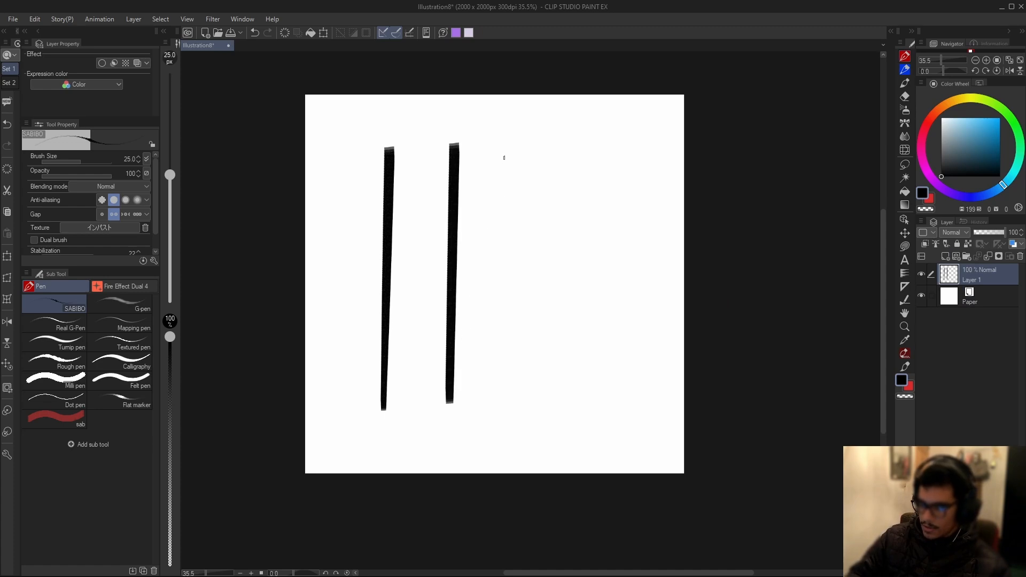
{"action": "left_click_drag", "start_coordinate": [509, 140], "coordinate": [507, 389]}
{"action": "left_click_drag", "start_coordinate": [564, 135], "coordinate": [563, 394]}
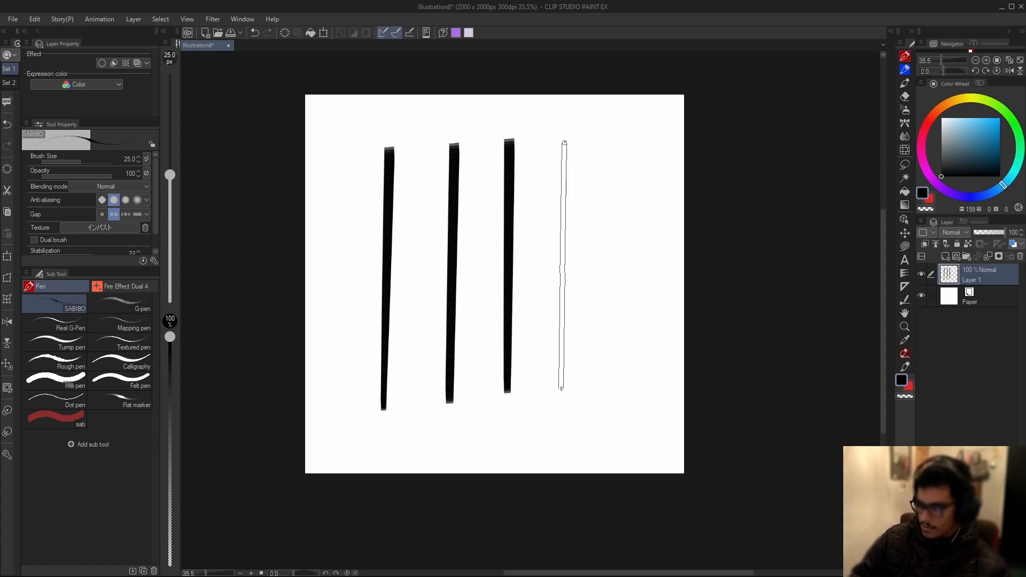
{"action": "left_click_drag", "start_coordinate": [622, 130], "coordinate": [621, 389]}
Step: Draw three slightly slanted horizontal strokes across the vertical ones to form a grid
{"action": "left_click_drag", "start_coordinate": [342, 183], "coordinate": [662, 162]}
{"action": "left_click_drag", "start_coordinate": [345, 269], "coordinate": [659, 253]}
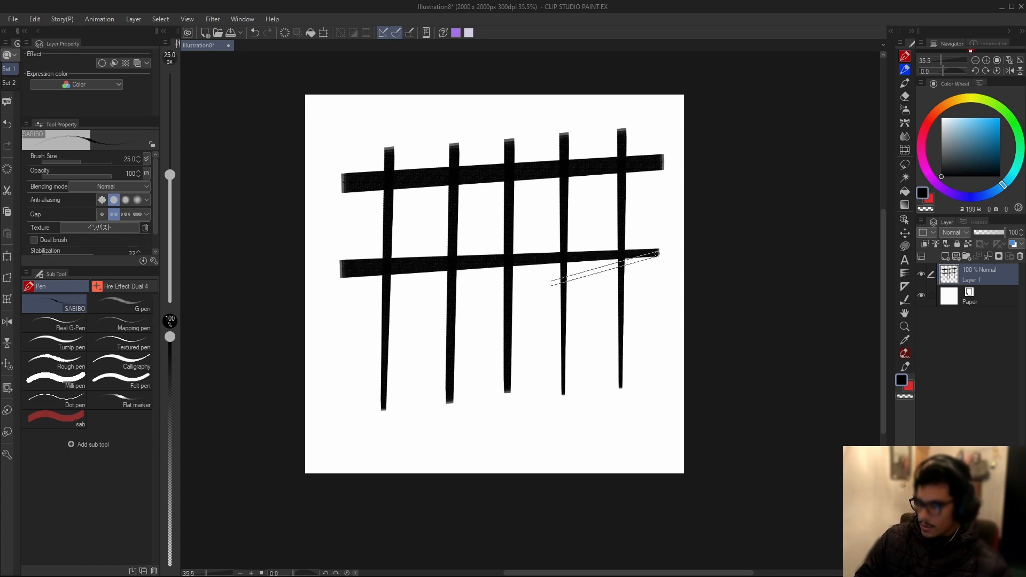
{"action": "left_click_drag", "start_coordinate": [351, 354], "coordinate": [662, 335]}
Step: Try bending the middle of the grid with Liquify in Push mode at brush size 700, and undo the distortion
{"action": "scroll", "coordinate": [489, 313], "scroll_direction": "up", "scroll_amount": 1}
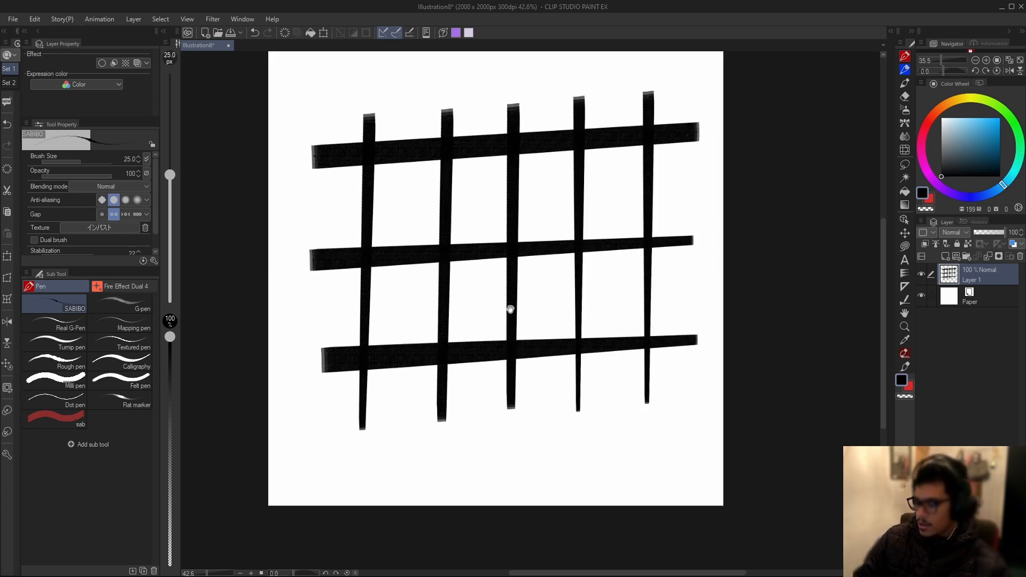
{"action": "left_click", "coordinate": [905, 150]}
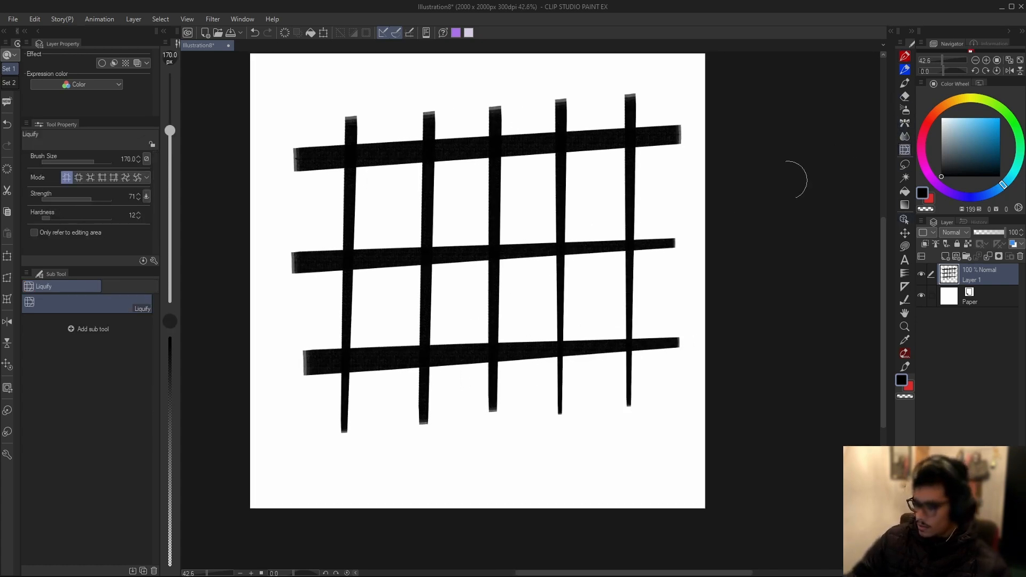
{"action": "scroll", "coordinate": [495, 267], "scroll_direction": "down", "scroll_amount": 2}
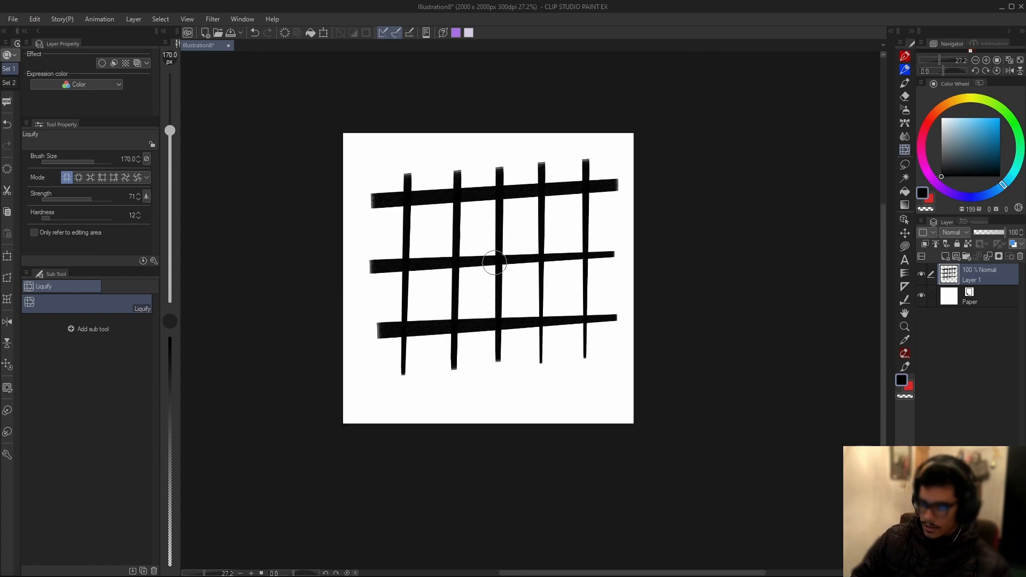
{"action": "key", "text": "bracketright"}
{"action": "key", "text": "bracketright"}
{"action": "key", "text": "bracketright"}
{"action": "key", "text": "bracketright"}
{"action": "key", "text": "bracketright"}
{"action": "key", "text": "bracketright"}
{"action": "key", "text": "bracketright"}
{"action": "mouse_move", "coordinate": [489, 174]}
{"action": "left_mouse_down"}
{"action": "mouse_move", "coordinate": [504, 310]}
{"action": "mouse_move", "coordinate": [470, 291]}
{"action": "mouse_move", "coordinate": [378, 199]}
{"action": "mouse_move", "coordinate": [470, 353]}
{"action": "left_mouse_up"}
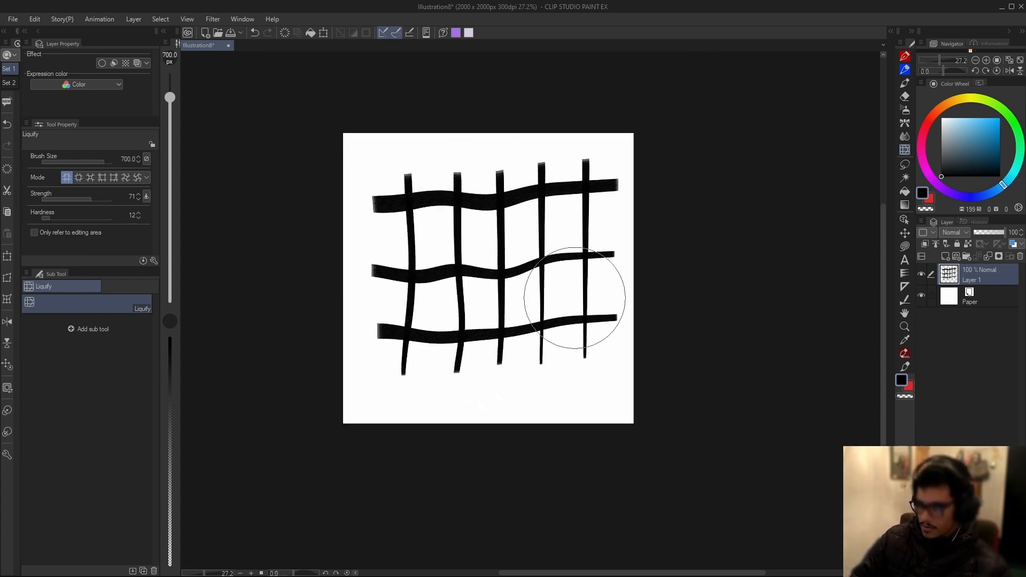
{"action": "key", "text": "ctrl+z"}
{"action": "key", "text": "ctrl+z"}
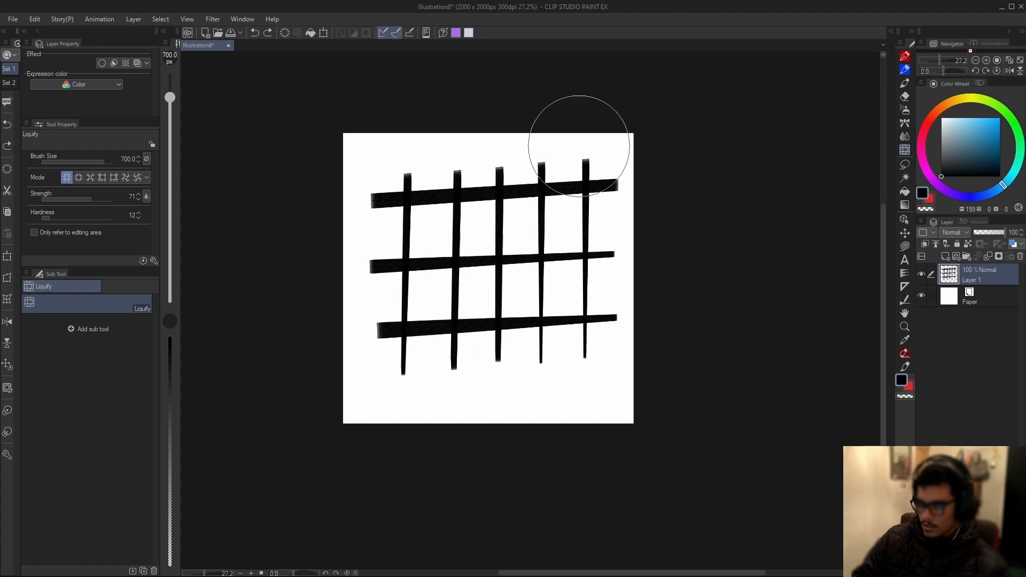
Step: Try bulging the centre of the grid twice with Liquify in Expand mode at brush size 1000, undoing each attempt
{"action": "left_click", "coordinate": [78, 177]}
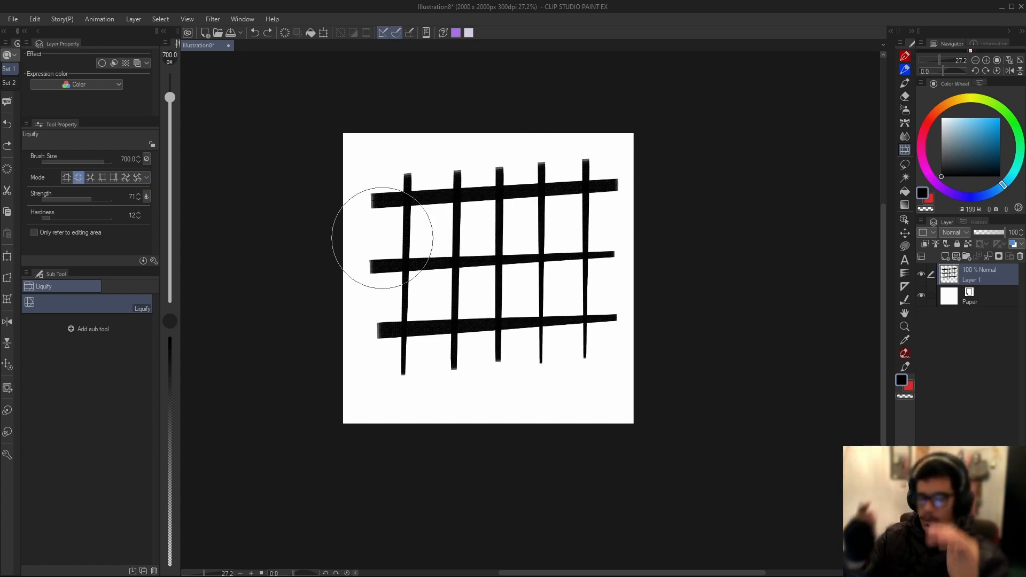
{"action": "key", "text": "bracketright"}
{"action": "key", "text": "bracketright"}
{"action": "mouse_move", "coordinate": [505, 244]}
{"action": "left_mouse_down"}
{"action": "mouse_move", "coordinate": [495, 222]}
{"action": "mouse_move", "coordinate": [491, 279]}
{"action": "left_mouse_up"}
{"action": "key", "text": "ctrl+z"}
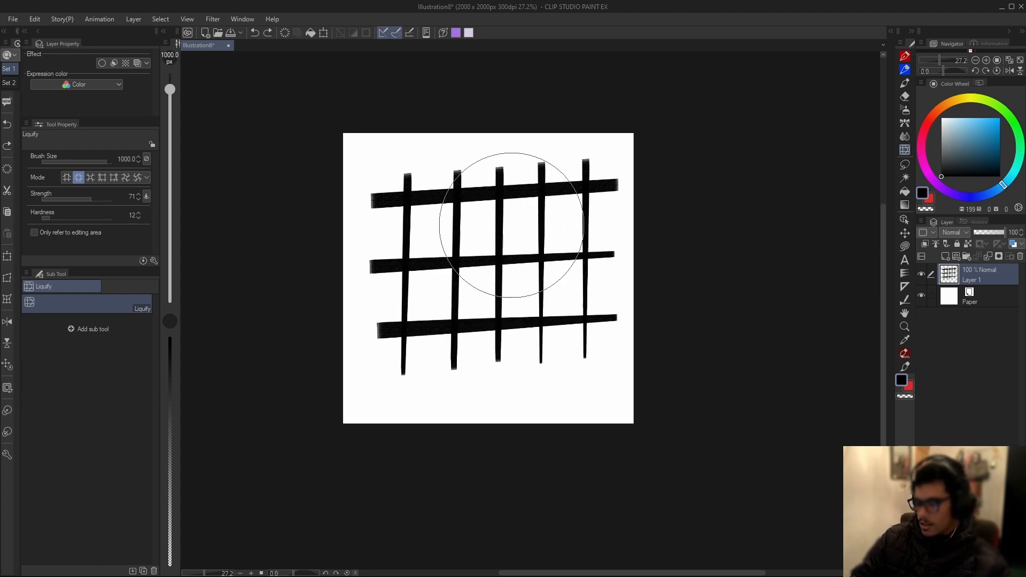
{"action": "mouse_move", "coordinate": [512, 225]}
{"action": "left_mouse_down"}
{"action": "mouse_move", "coordinate": [470, 304]}
{"action": "mouse_move", "coordinate": [498, 207]}
{"action": "mouse_move", "coordinate": [497, 310]}
{"action": "mouse_move", "coordinate": [479, 271]}
{"action": "left_mouse_up"}
{"action": "key", "text": "ctrl+z"}
Step: Try contracting the centre of the grid with the Liquify Pinch mode and undo it
{"action": "left_click", "coordinate": [95, 178]}
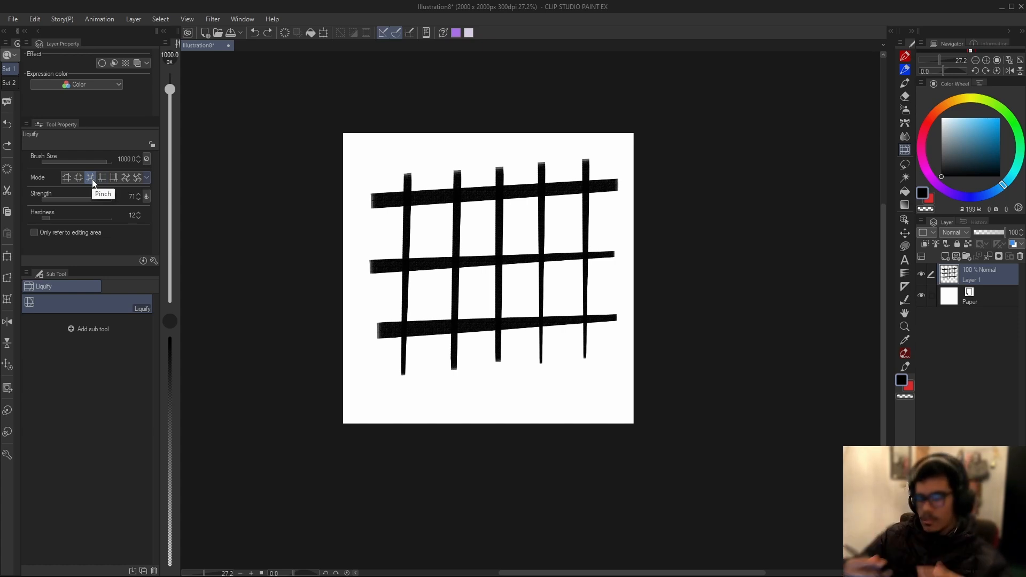
{"action": "mouse_move", "coordinate": [486, 257]}
{"action": "left_mouse_down"}
{"action": "mouse_move", "coordinate": [486, 288]}
{"action": "mouse_move", "coordinate": [529, 291]}
{"action": "mouse_move", "coordinate": [496, 289]}
{"action": "mouse_move", "coordinate": [475, 261]}
{"action": "left_mouse_up"}
{"action": "key", "text": "ctrl+z"}
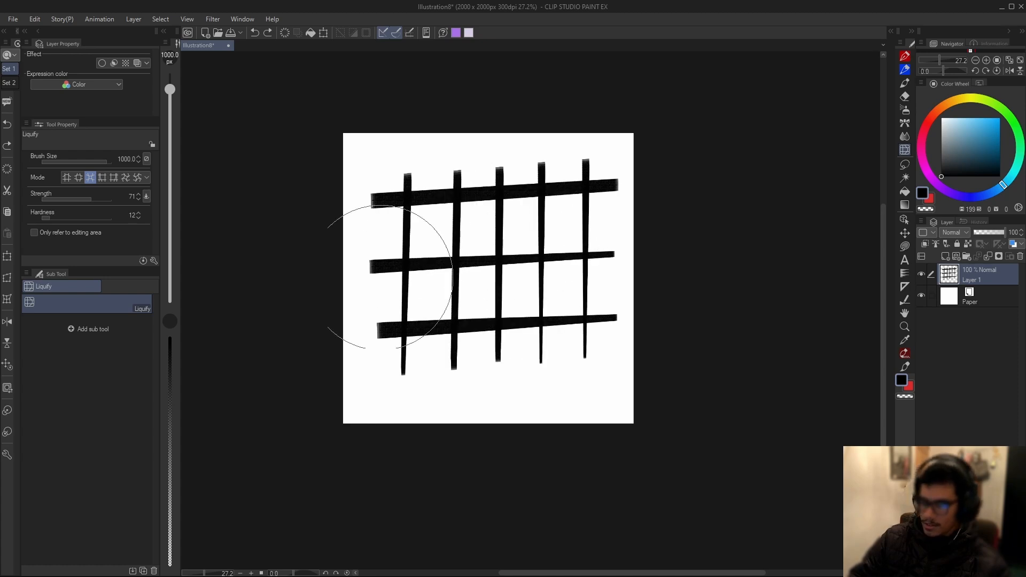
Step: Twirl the centre of the grid with the last Liquify mode at brush size 1200
{"action": "left_click", "coordinate": [102, 177]}
{"action": "scroll", "coordinate": [560, 297], "scroll_direction": "up", "scroll_amount": 1}
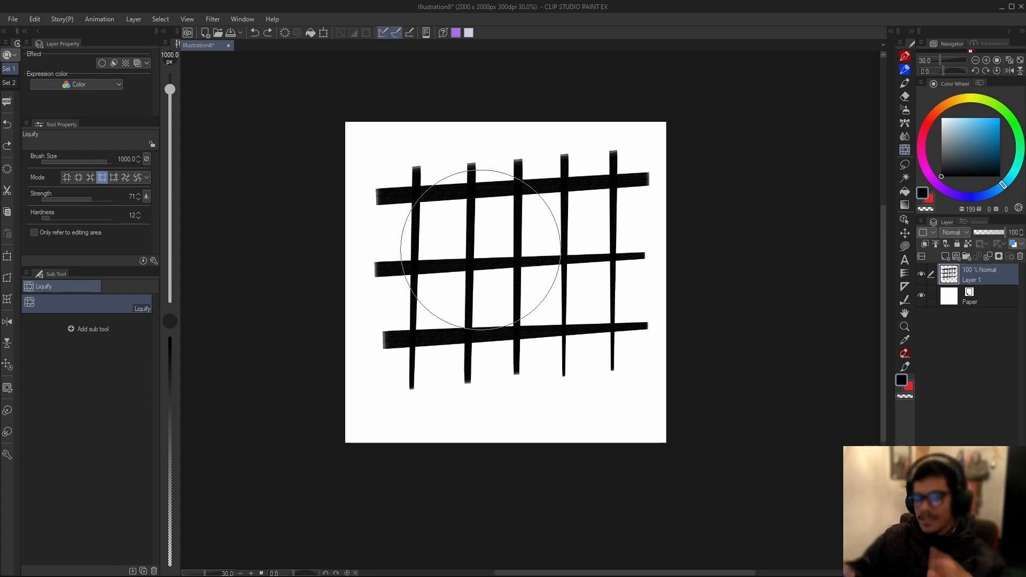
{"action": "left_click", "coordinate": [125, 177]}
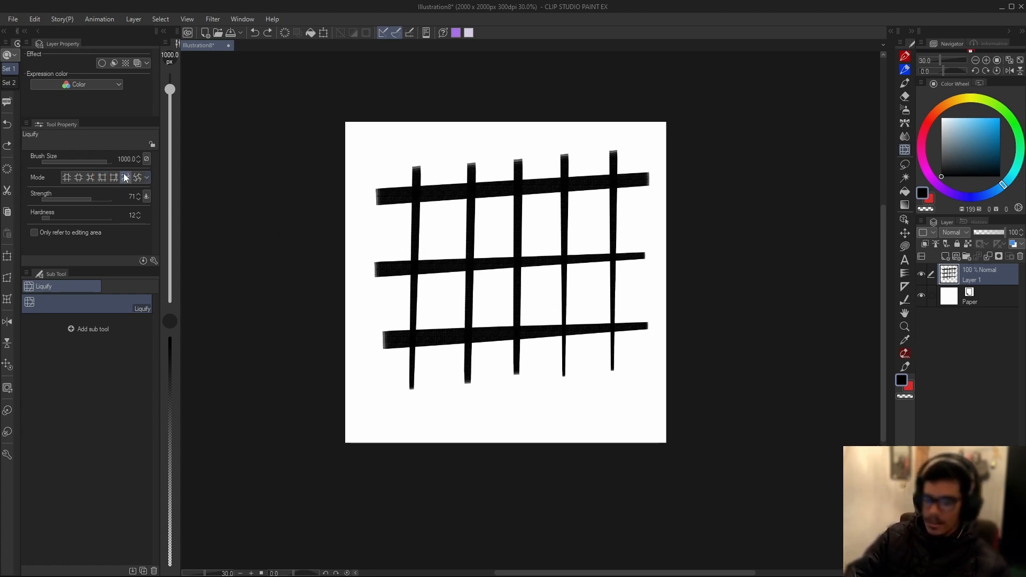
{"action": "mouse_move", "coordinate": [494, 264]}
{"action": "left_mouse_down"}
{"action": "mouse_move", "coordinate": [531, 261]}
{"action": "mouse_move", "coordinate": [515, 288]}
{"action": "mouse_move", "coordinate": [492, 279]}
{"action": "mouse_move", "coordinate": [490, 258]}
{"action": "mouse_move", "coordinate": [502, 246]}
{"action": "mouse_move", "coordinate": [521, 249]}
{"action": "mouse_move", "coordinate": [527, 268]}
{"action": "mouse_move", "coordinate": [516, 282]}
{"action": "mouse_move", "coordinate": [494, 284]}
{"action": "mouse_move", "coordinate": [485, 262]}
{"action": "mouse_move", "coordinate": [498, 249]}
{"action": "mouse_move", "coordinate": [529, 264]}
{"action": "mouse_move", "coordinate": [518, 285]}
{"action": "left_mouse_up"}
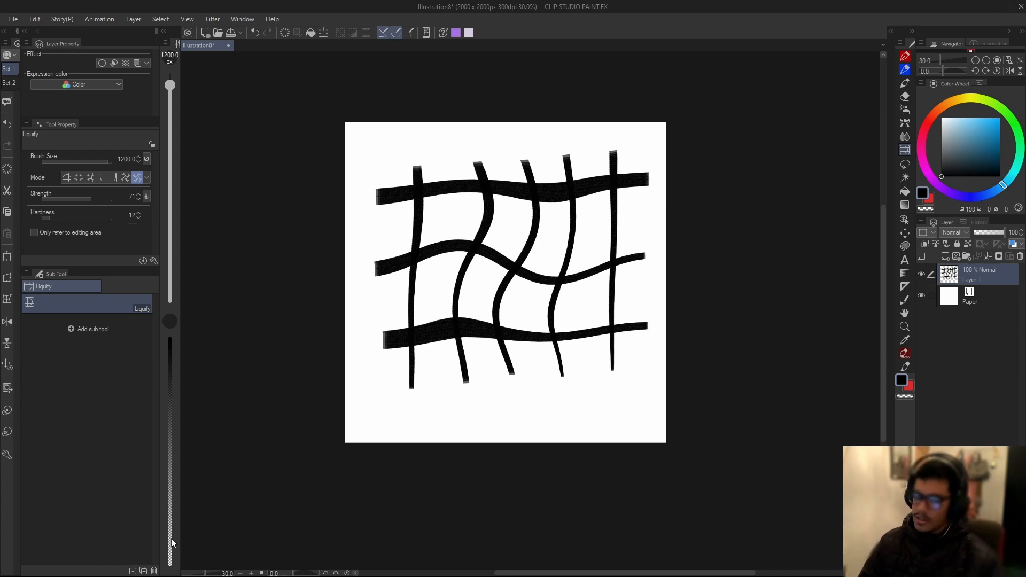
Step: Replace the twirled grid layer with an empty one and switch to the Rectangle selection tool
{"action": "left_click", "coordinate": [1020, 257]}
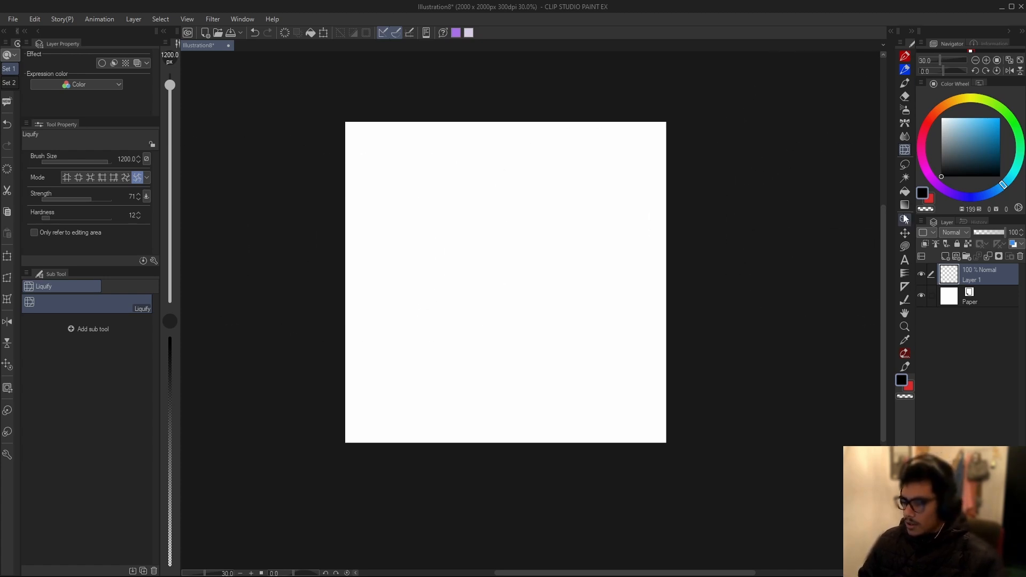
{"action": "left_click", "coordinate": [903, 169]}
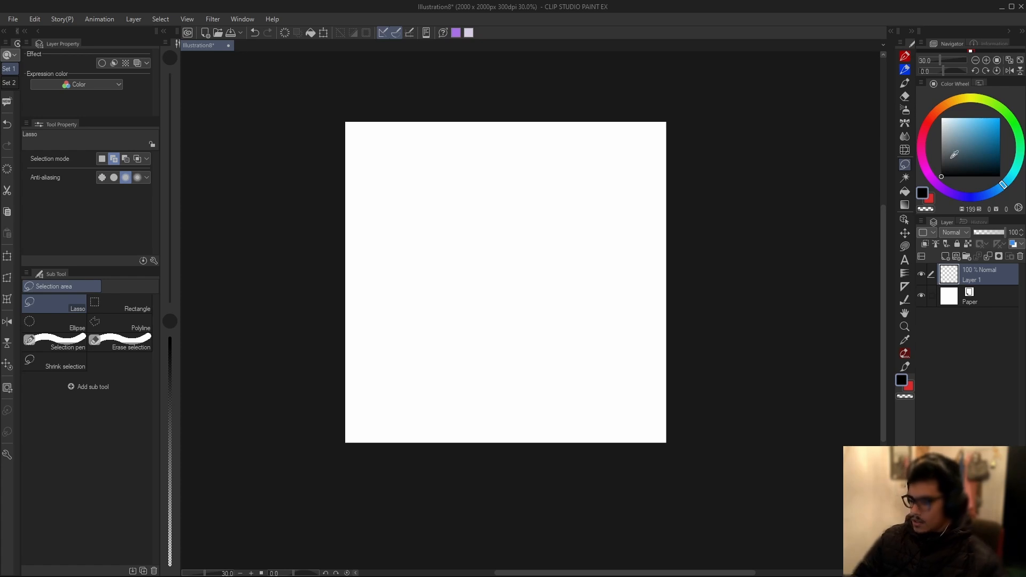
{"action": "left_click", "coordinate": [131, 307]}
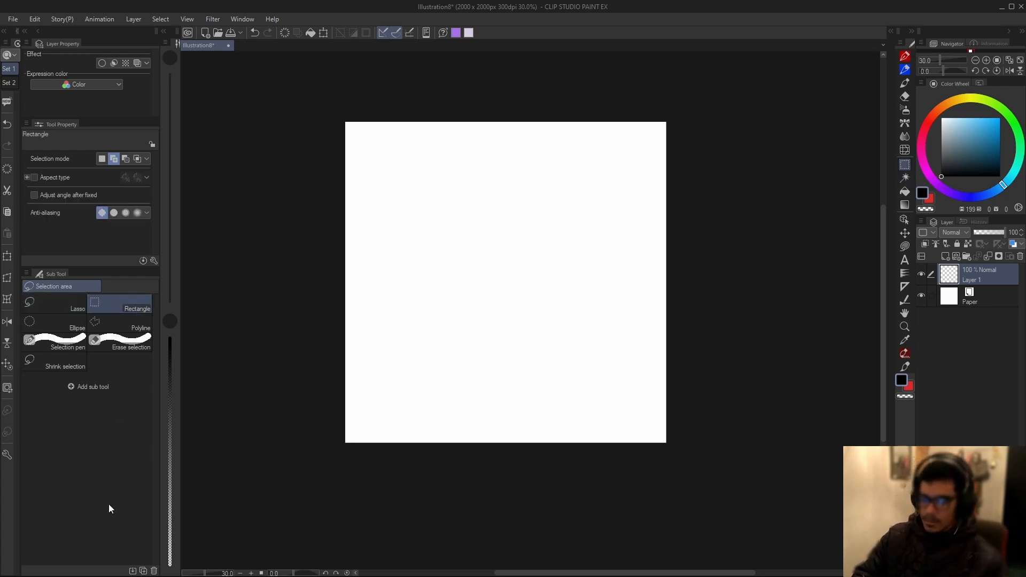
Step: Try freehand Lasso selections on the blank canvas, clearing each one
{"action": "left_click", "coordinate": [59, 304]}
{"action": "mouse_move", "coordinate": [473, 217]}
{"action": "left_mouse_down"}
{"action": "mouse_move", "coordinate": [566, 319]}
{"action": "mouse_move", "coordinate": [437, 222]}
{"action": "left_mouse_up"}
{"action": "scroll", "coordinate": [533, 296], "scroll_direction": "down", "scroll_amount": 3}
{"action": "key", "text": "ctrl+d"}
{"action": "scroll", "coordinate": [513, 265], "scroll_direction": "up", "scroll_amount": 5}
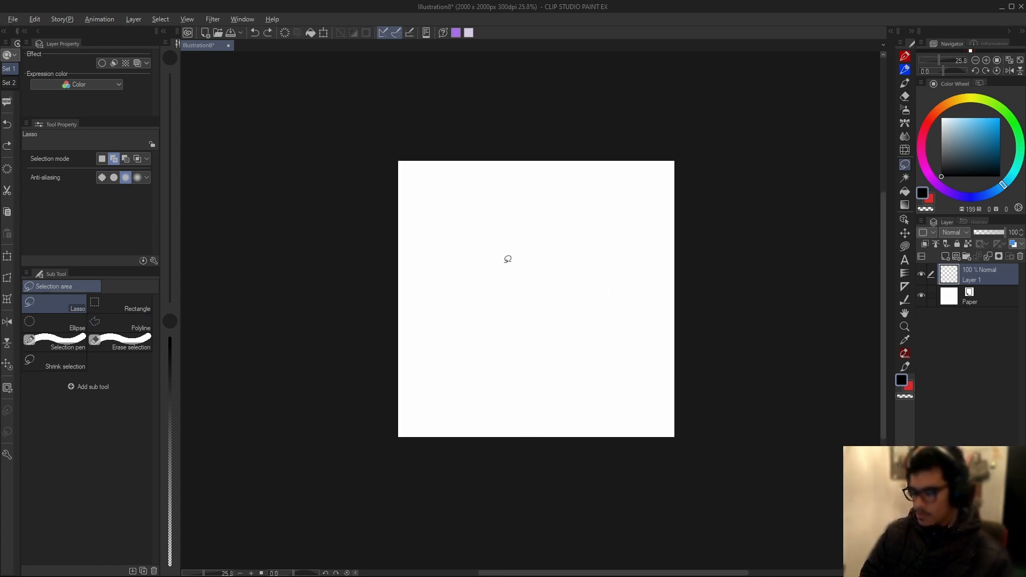
{"action": "scroll", "coordinate": [557, 266], "scroll_direction": "down", "scroll_amount": 3}
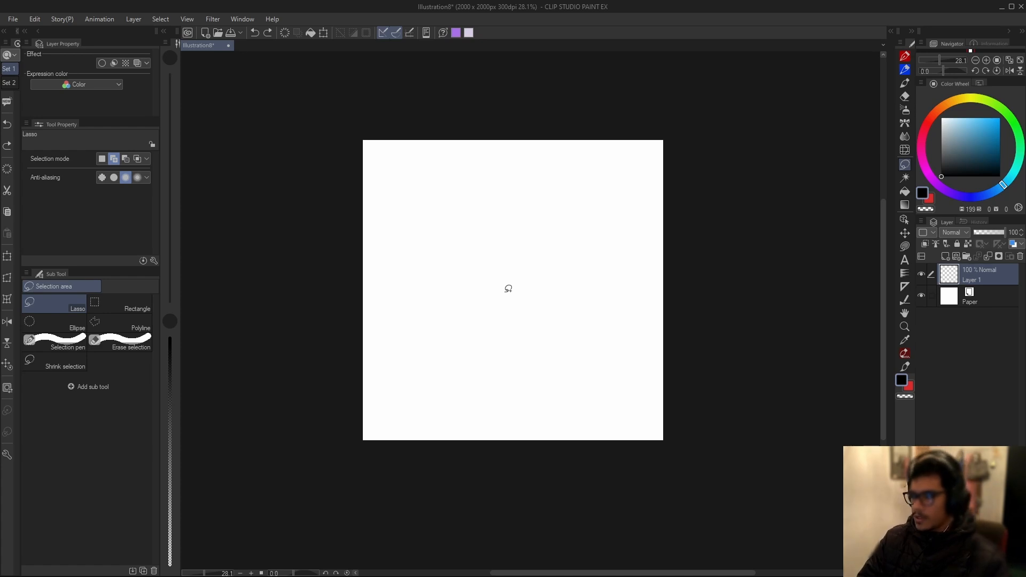
{"action": "left_click_drag", "start_coordinate": [491, 192], "coordinate": [500, 195]}
{"action": "key", "text": "ctrl+d"}
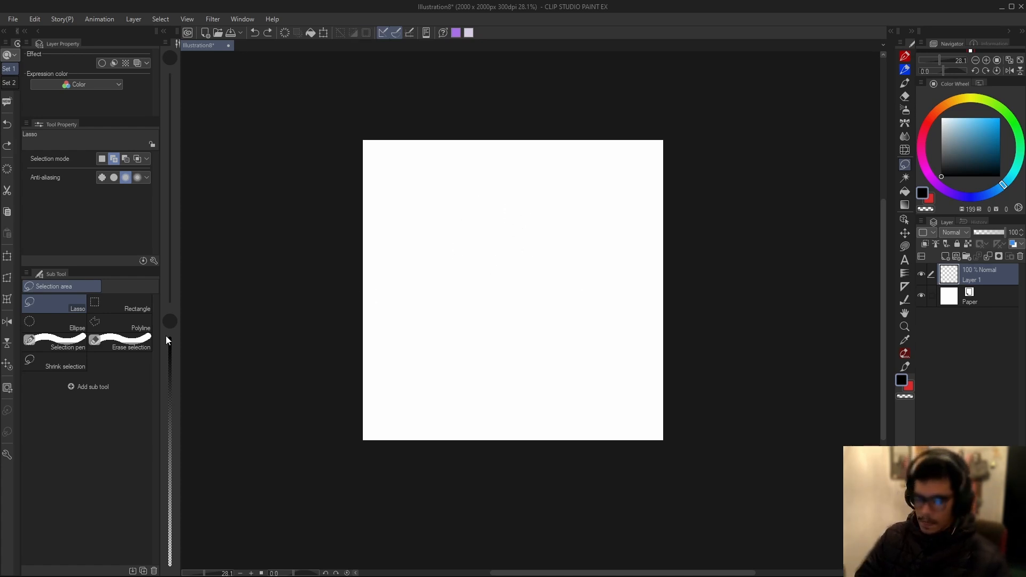
Step: Try several Rectangle selections on the canvas, both wide and square, clearing each one
{"action": "left_click", "coordinate": [141, 308]}
{"action": "left_click_drag", "start_coordinate": [422, 204], "coordinate": [656, 332]}
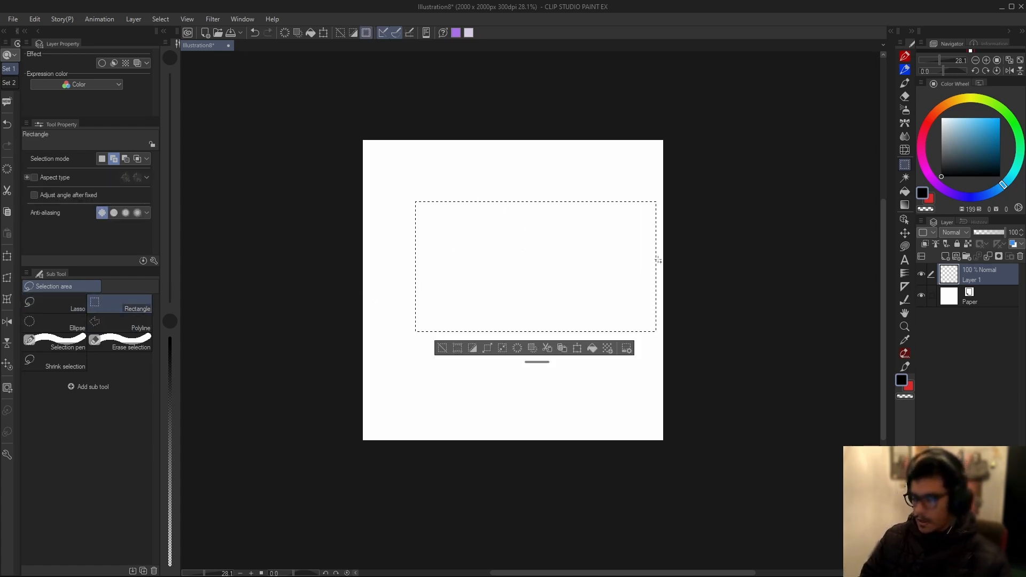
{"action": "key", "text": "ctrl+d"}
{"action": "left_click_drag", "start_coordinate": [427, 200], "coordinate": [570, 344]}
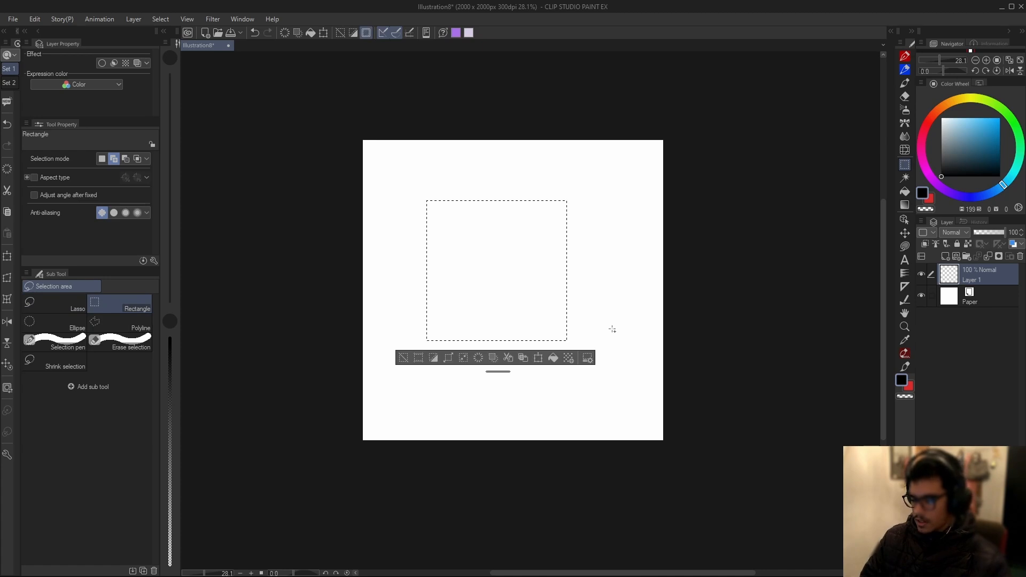
{"action": "key", "text": "ctrl+d"}
{"action": "left_click_drag", "start_coordinate": [480, 245], "coordinate": [606, 370]}
{"action": "key", "text": "ctrl+d"}
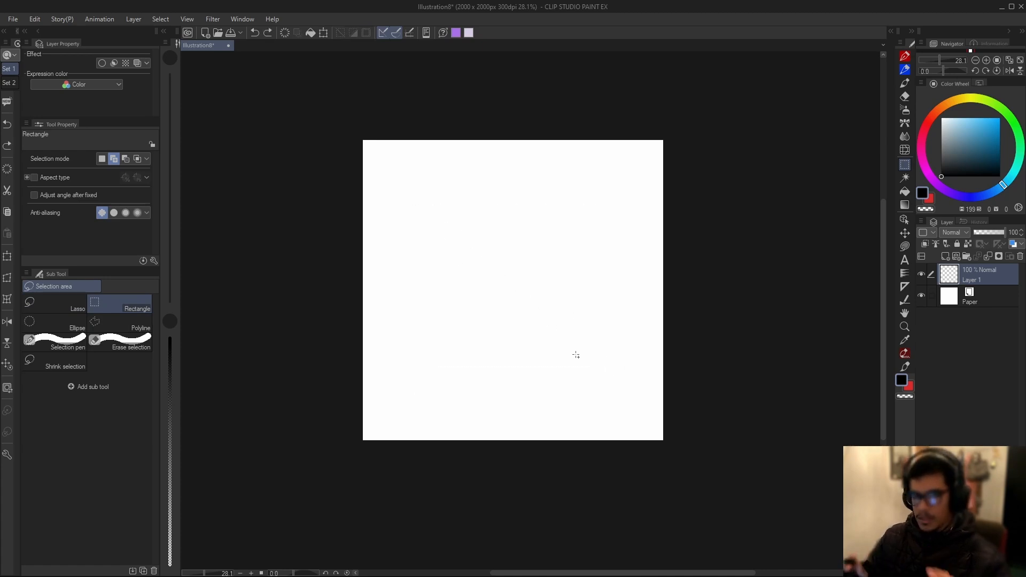
{"action": "left_click_drag", "start_coordinate": [401, 203], "coordinate": [620, 287]}
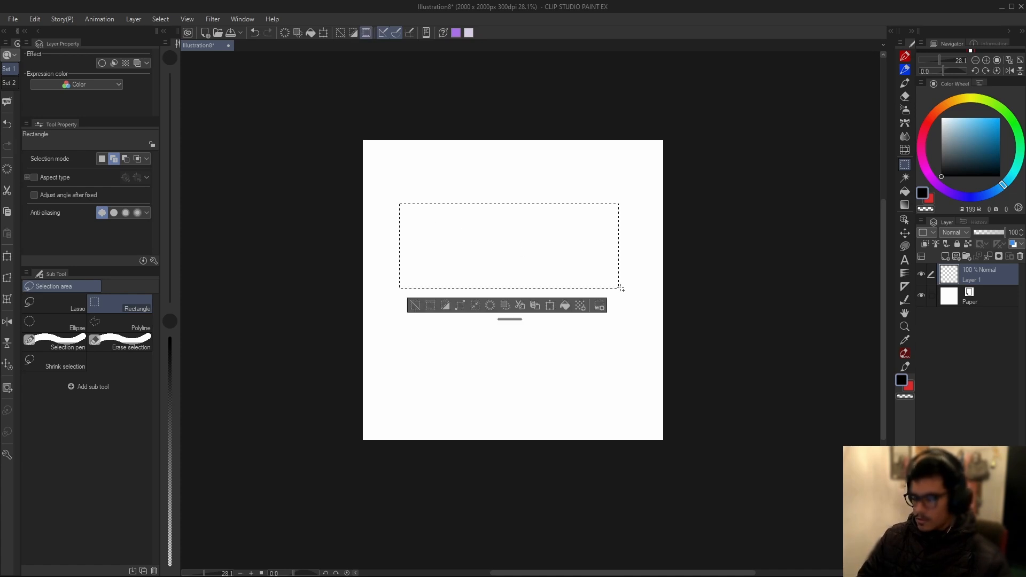
{"action": "key", "text": "ctrl+d"}
{"action": "left_click_drag", "start_coordinate": [410, 204], "coordinate": [631, 366]}
{"action": "key", "text": "ctrl+z"}
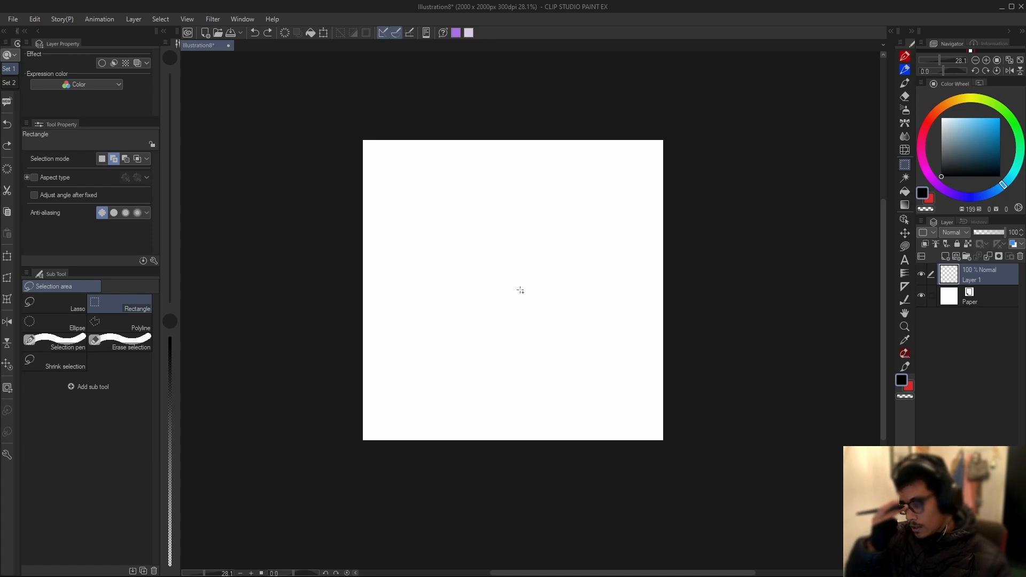
Step: Select a rectangle near the canvas's upper edge in New selection mode, and undo two test selections that replace it below
{"action": "left_click", "coordinate": [103, 158]}
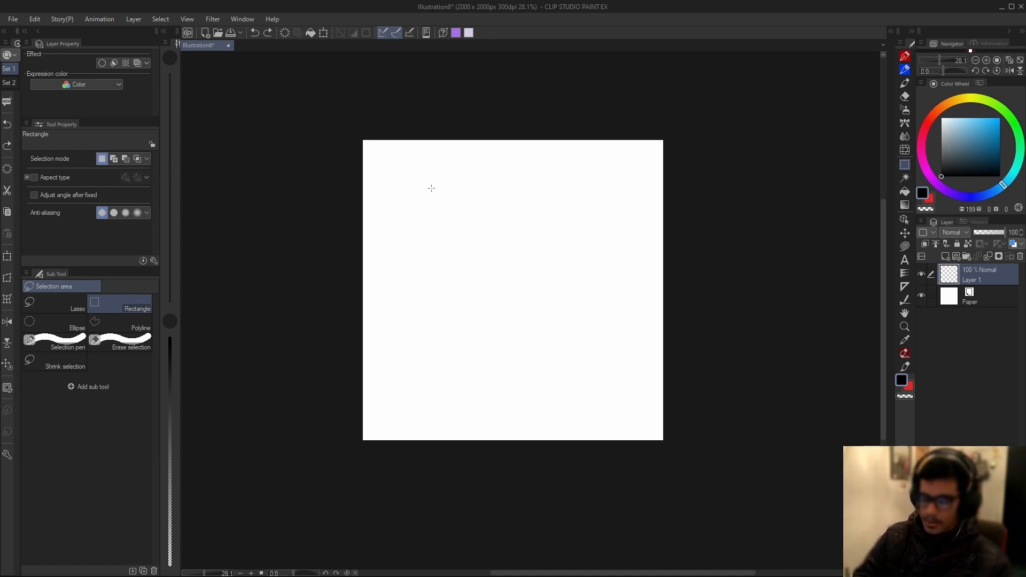
{"action": "left_click_drag", "start_coordinate": [401, 156], "coordinate": [538, 228]}
{"action": "left_click_drag", "start_coordinate": [418, 295], "coordinate": [594, 370]}
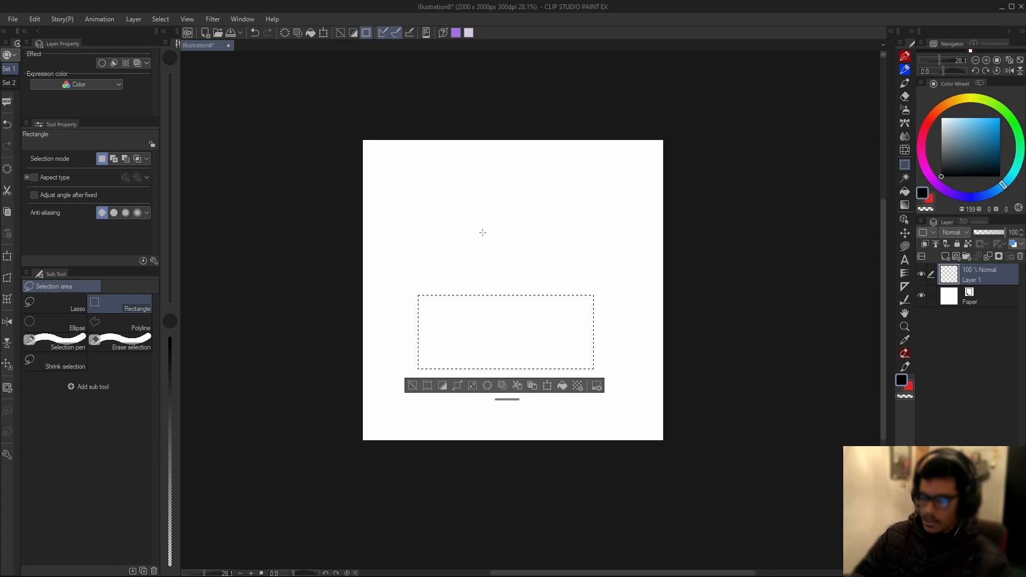
{"action": "key", "text": "ctrl+z"}
{"action": "left_click_drag", "start_coordinate": [425, 324], "coordinate": [568, 363]}
{"action": "key", "text": "ctrl+z"}
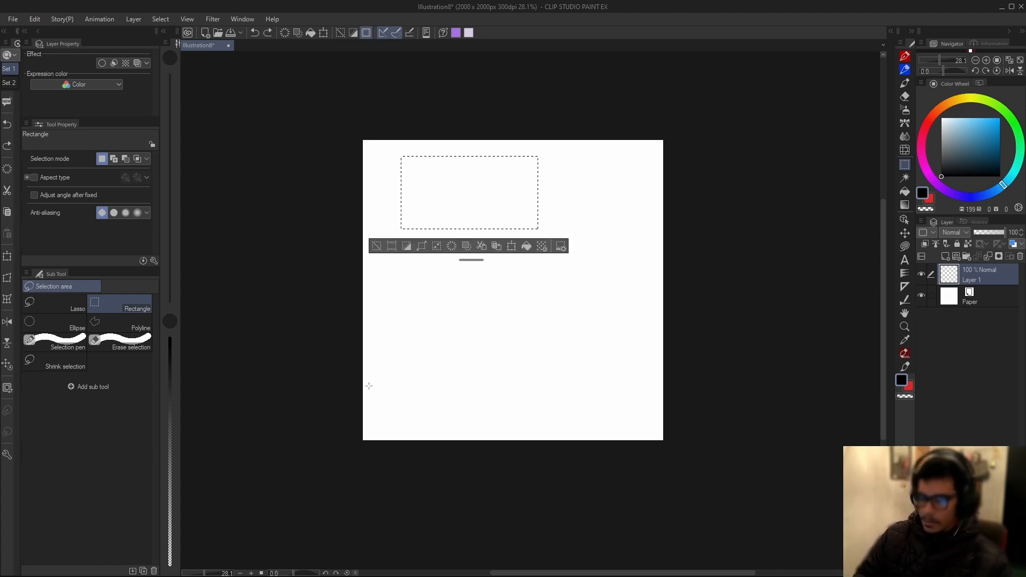
Step: Try adding an overlapping and a separate rectangle to the selection in Add to selection mode, and undo both
{"action": "left_click", "coordinate": [113, 158]}
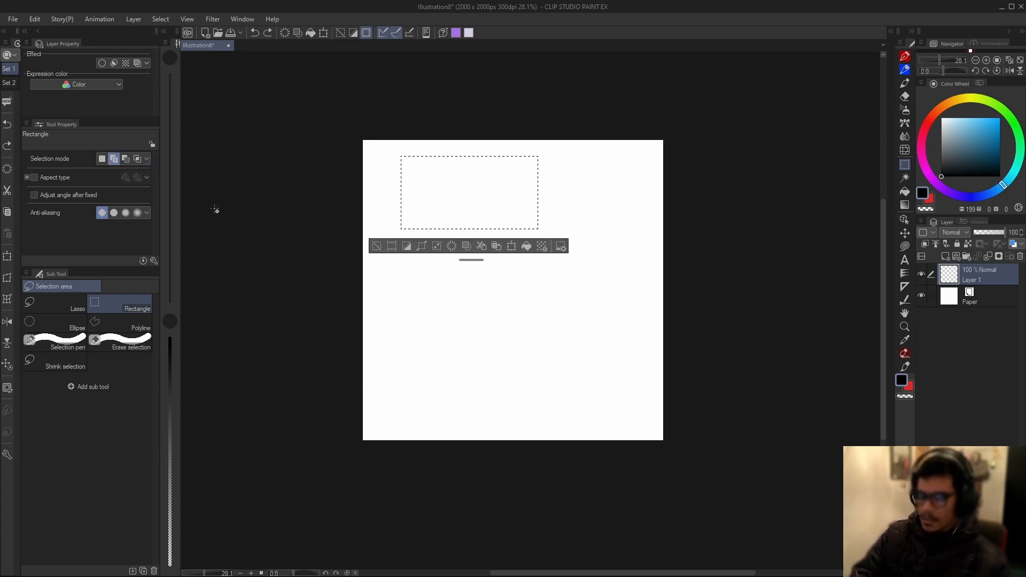
{"action": "left_click_drag", "start_coordinate": [468, 216], "coordinate": [552, 269]}
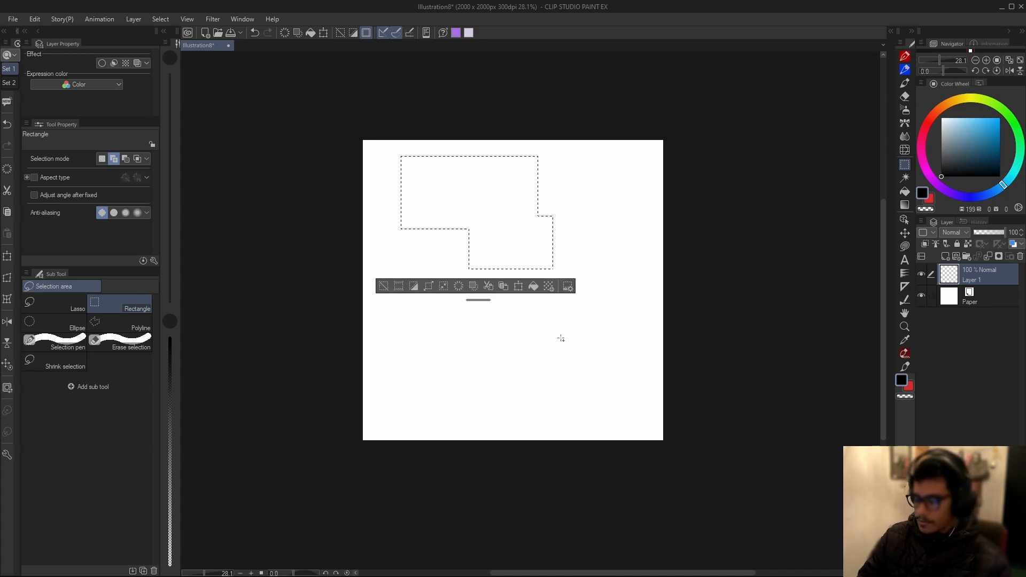
{"action": "left_click_drag", "start_coordinate": [442, 363], "coordinate": [558, 379]}
{"action": "key", "text": "ctrl+z"}
{"action": "key", "text": "ctrl+z"}
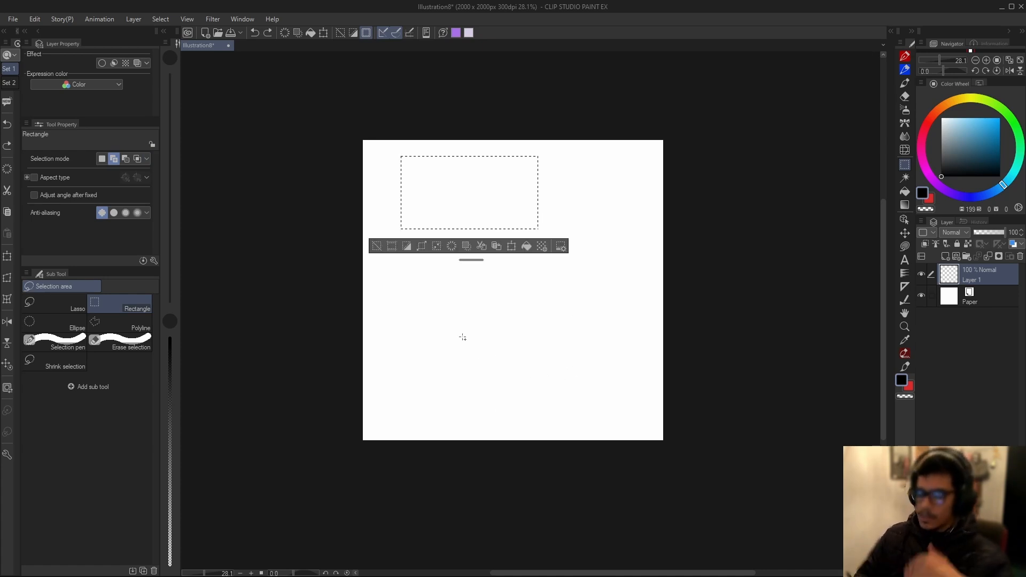
Step: Cut a smaller rectangle out of the inside of the existing selection using Remove from selection mode
{"action": "left_click", "coordinate": [125, 159]}
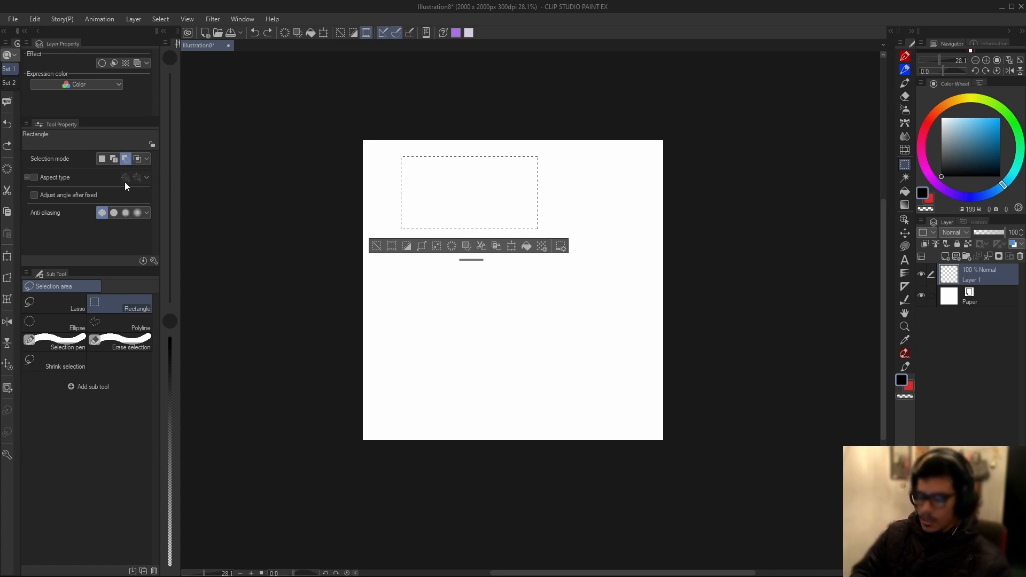
{"action": "left_click_drag", "start_coordinate": [463, 195], "coordinate": [525, 208]}
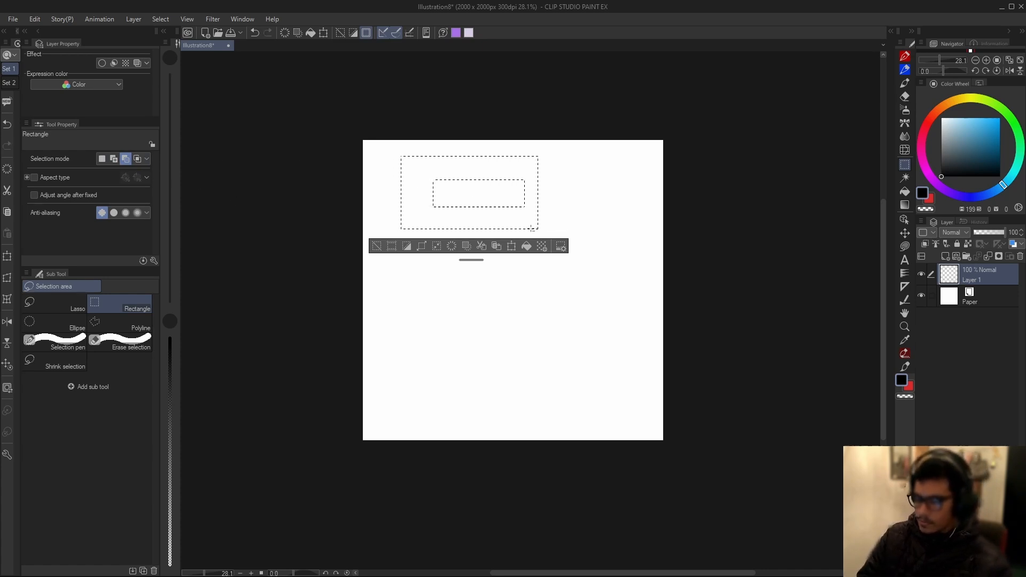
Step: Try cutting another rectangle out of the selection's lower edge in Remove from selection mode, and undo back to the plain rectangular selection
{"action": "left_click_drag", "start_coordinate": [462, 213], "coordinate": [521, 258]}
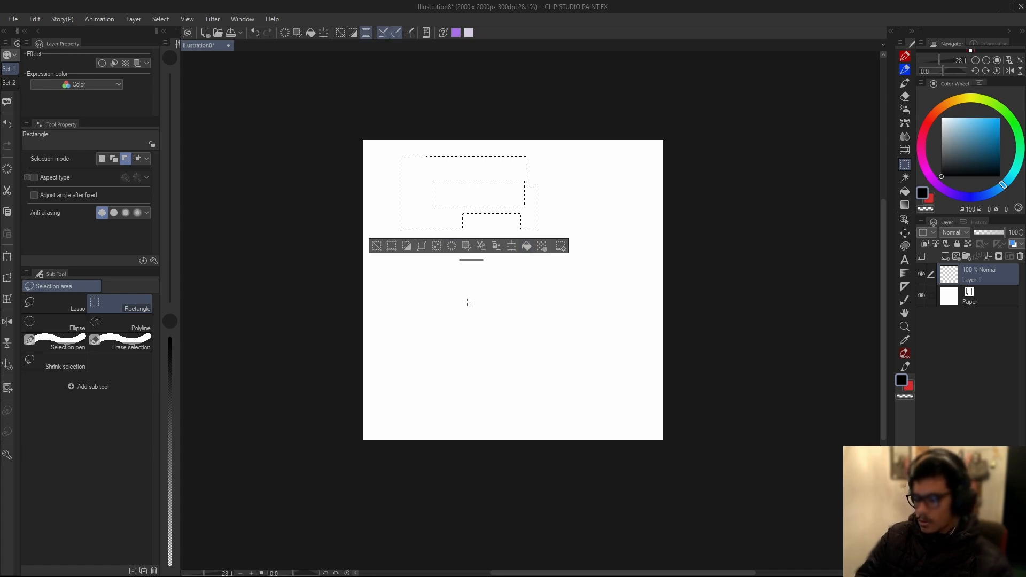
{"action": "key", "text": "ctrl+z"}
{"action": "key", "text": "ctrl+z"}
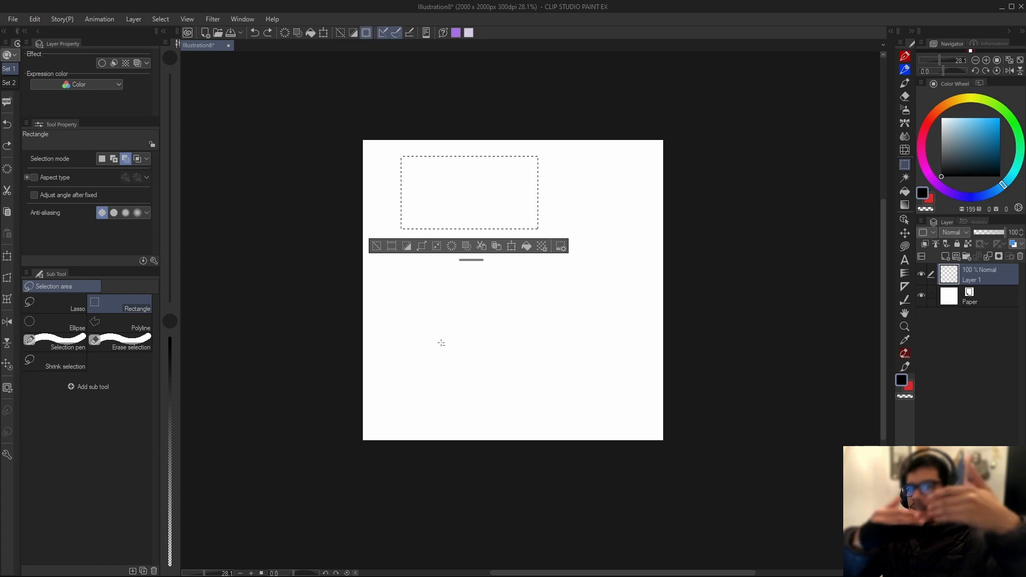
Step: Try keeping only the overlap of a new rectangle with the existing selection, and undo until no selection is left
{"action": "left_click", "coordinate": [138, 159]}
{"action": "left_click_drag", "start_coordinate": [457, 198], "coordinate": [614, 263]}
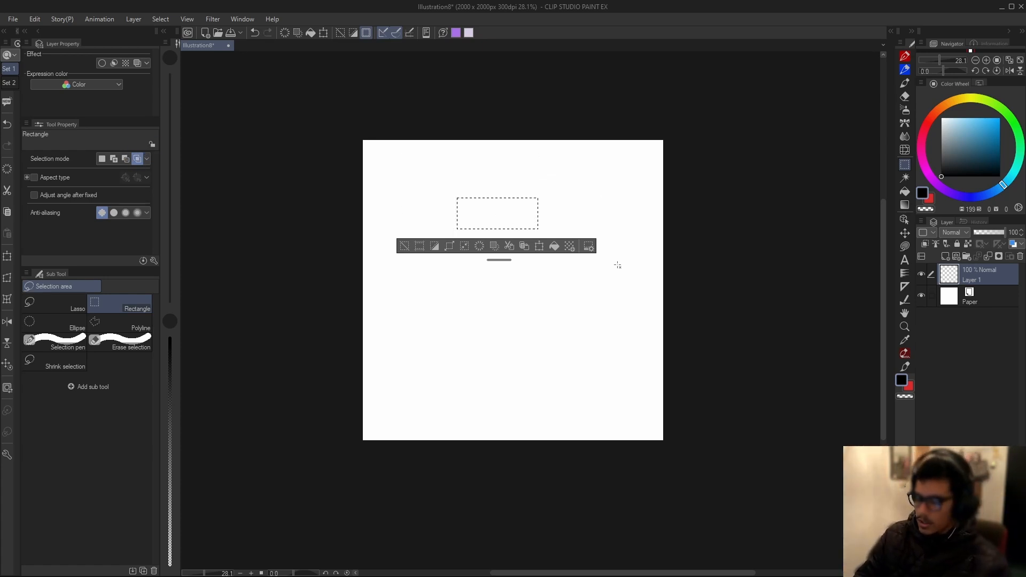
{"action": "key", "text": "ctrl+z"}
{"action": "key", "text": "ctrl+z"}
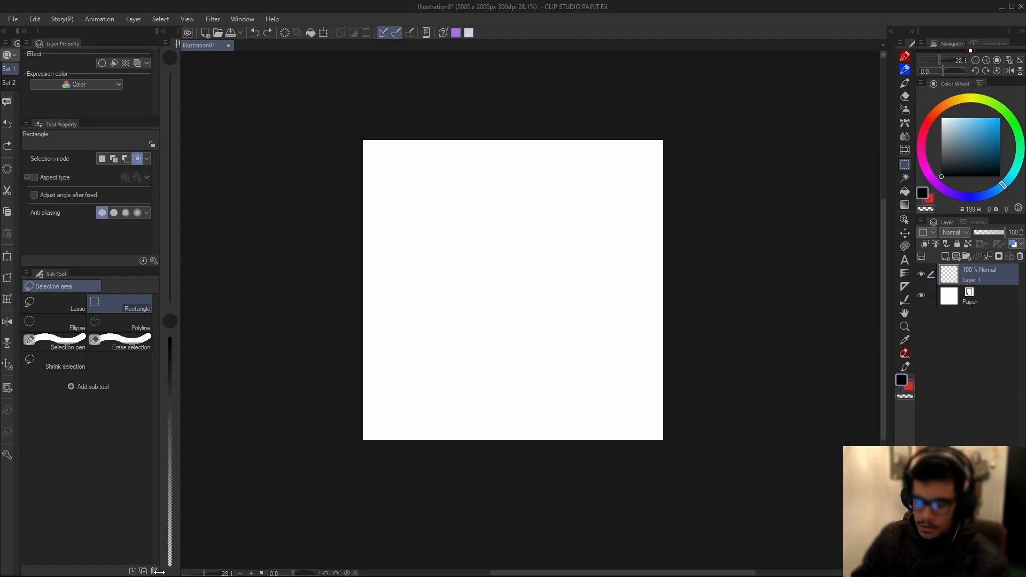
Step: Try a large freehand Lasso selection across the middle of the canvas, and clear it
{"action": "left_click", "coordinate": [140, 323]}
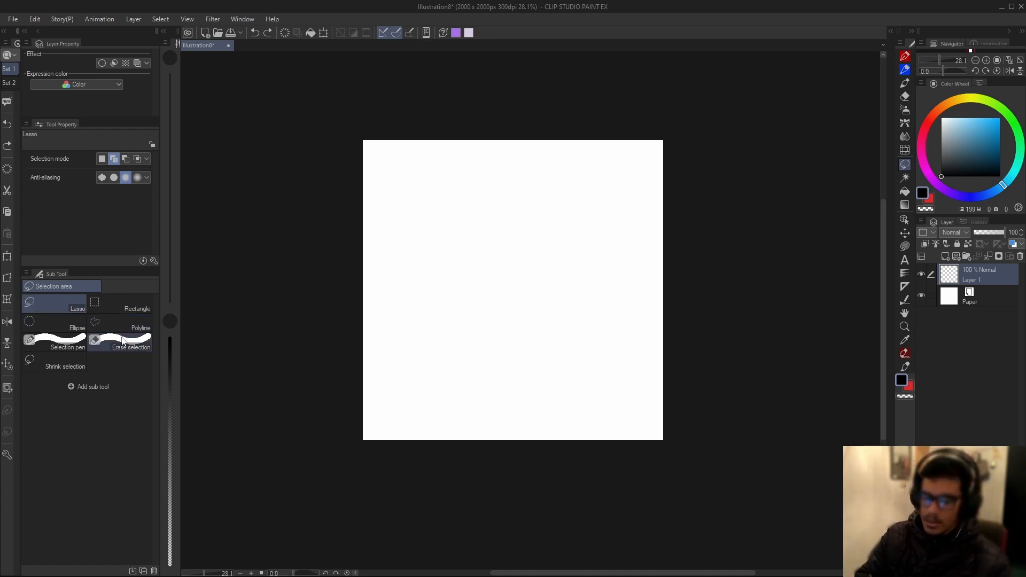
{"action": "left_click", "coordinate": [30, 302]}
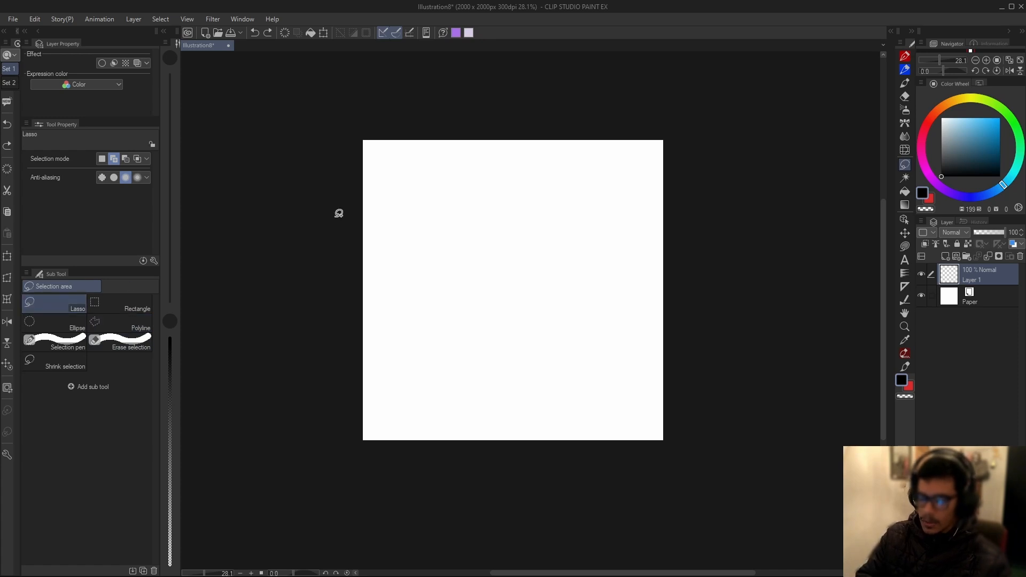
{"action": "mouse_move", "coordinate": [415, 206]}
{"action": "left_mouse_down"}
{"action": "mouse_move", "coordinate": [618, 332]}
{"action": "mouse_move", "coordinate": [460, 279]}
{"action": "mouse_move", "coordinate": [420, 210]}
{"action": "left_mouse_up"}
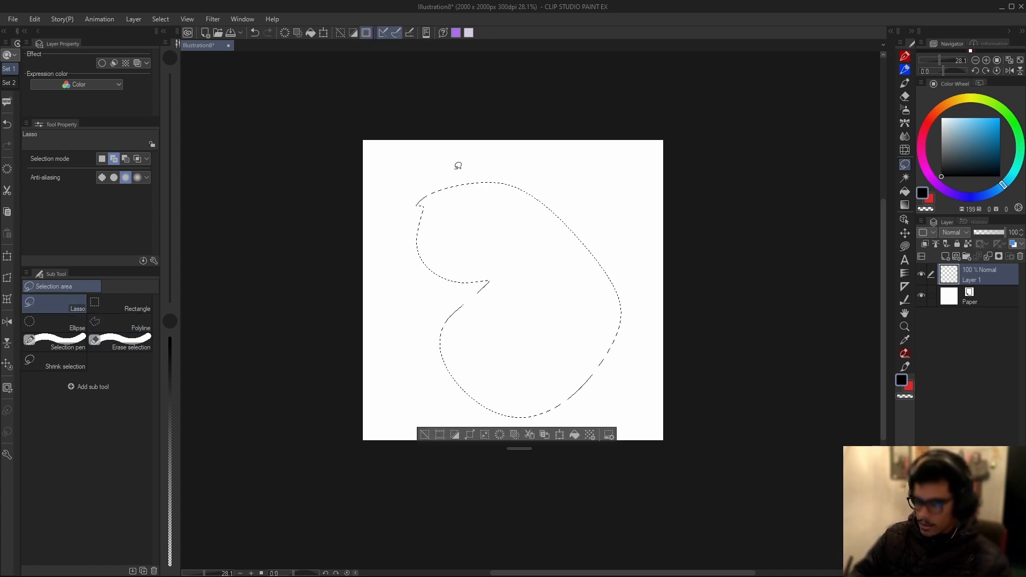
{"action": "key", "text": "ctrl+d"}
Step: Try a closed six-corner Polyline selection on the canvas, and clear it
{"action": "left_click", "coordinate": [110, 322]}
{"action": "left_click", "coordinate": [412, 192]}
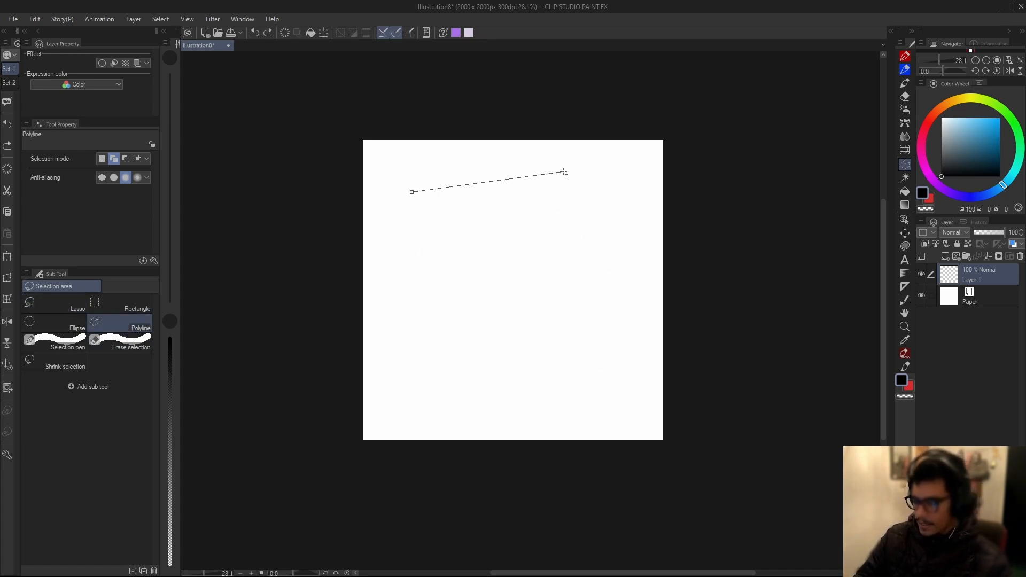
{"action": "left_click", "coordinate": [564, 171]}
{"action": "left_click", "coordinate": [615, 274]}
{"action": "left_click", "coordinate": [566, 367]}
{"action": "left_click", "coordinate": [546, 276]}
{"action": "left_click", "coordinate": [414, 233]}
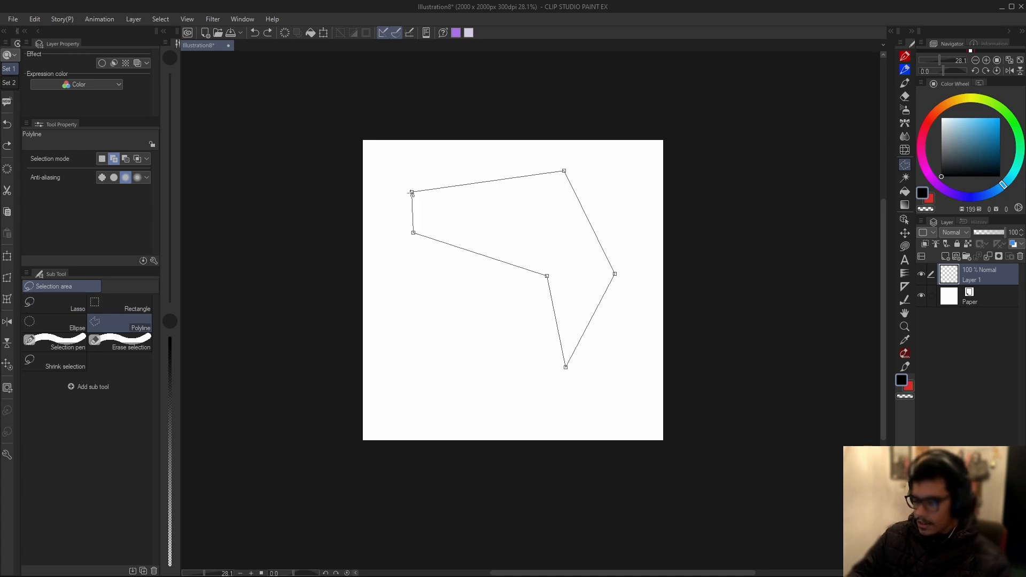
{"action": "left_click", "coordinate": [411, 192]}
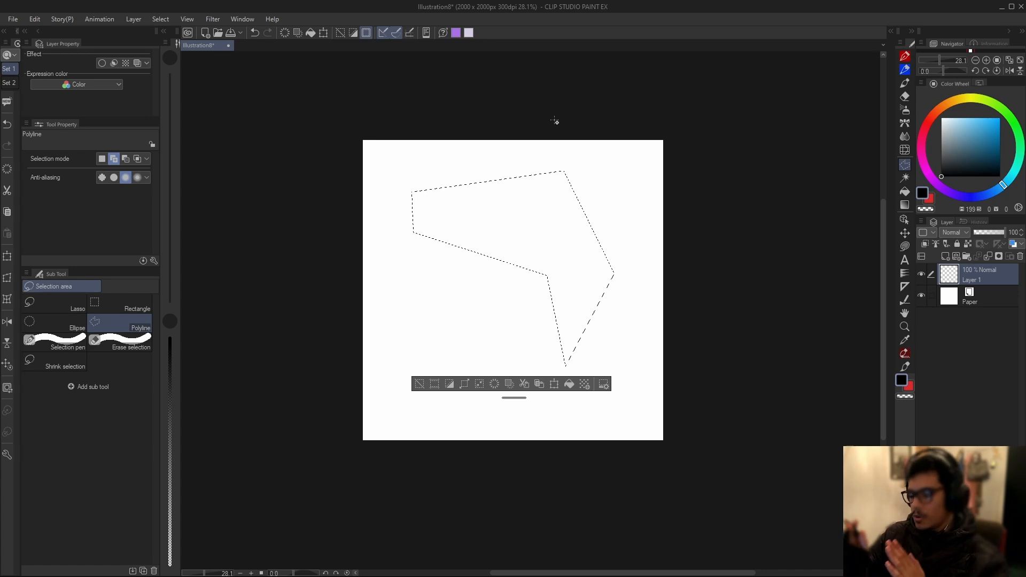
{"action": "key", "text": "ctrl+d"}
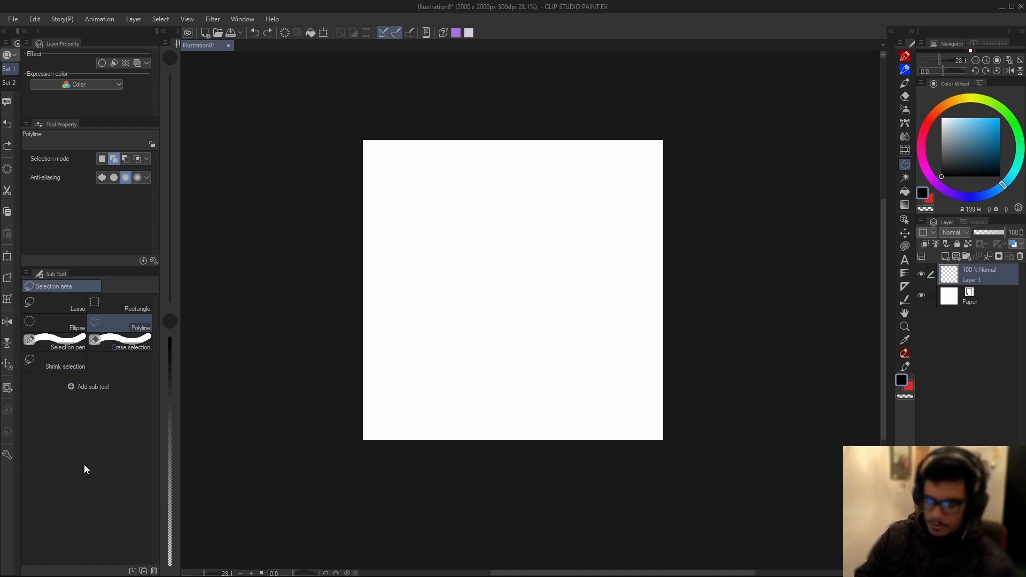
Step: Draw a large closed oval in the upper-left part of the canvas on Layer 1 with the SABIBO pen
{"action": "left_click", "coordinate": [905, 178]}
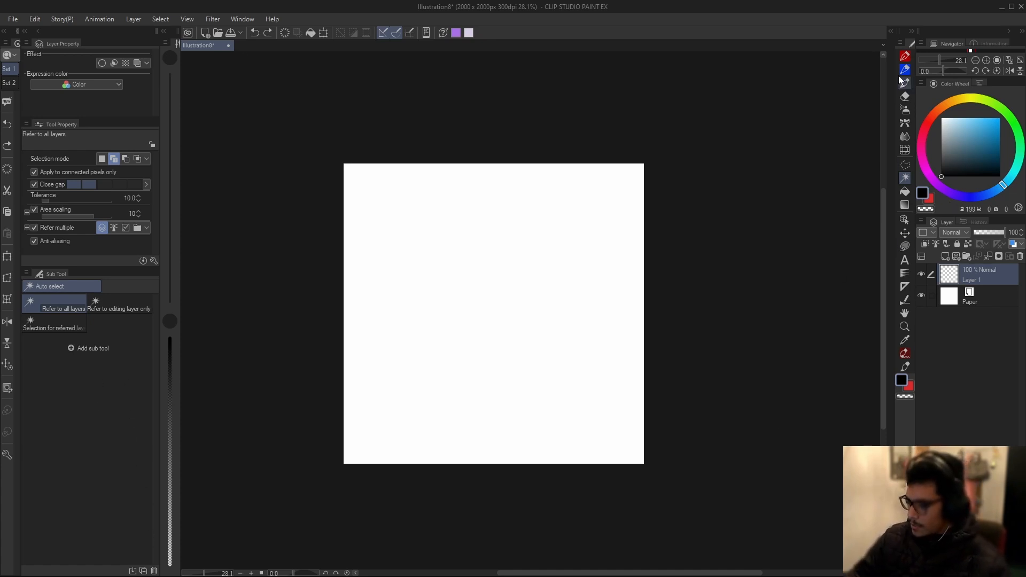
{"action": "left_click", "coordinate": [904, 57]}
{"action": "mouse_move", "coordinate": [384, 218]}
{"action": "left_mouse_down"}
{"action": "mouse_move", "coordinate": [501, 194]}
{"action": "mouse_move", "coordinate": [430, 365]}
{"action": "mouse_move", "coordinate": [372, 238]}
{"action": "mouse_move", "coordinate": [384, 218]}
{"action": "left_mouse_up"}
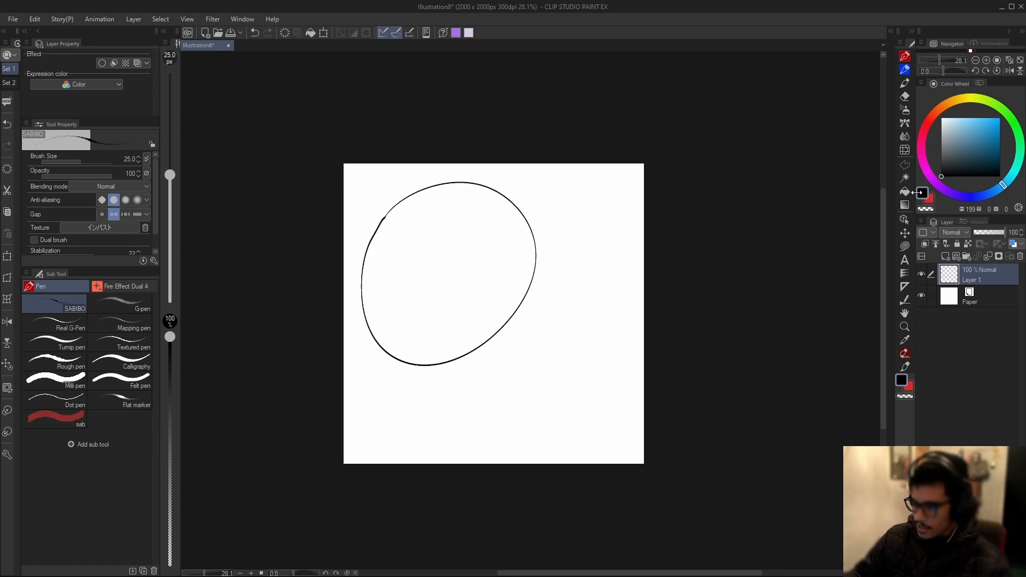
Step: Draw a smaller closed oval in the canvas's lower-right area on a new layer, and add another empty layer above it
{"action": "left_click", "coordinate": [946, 258]}
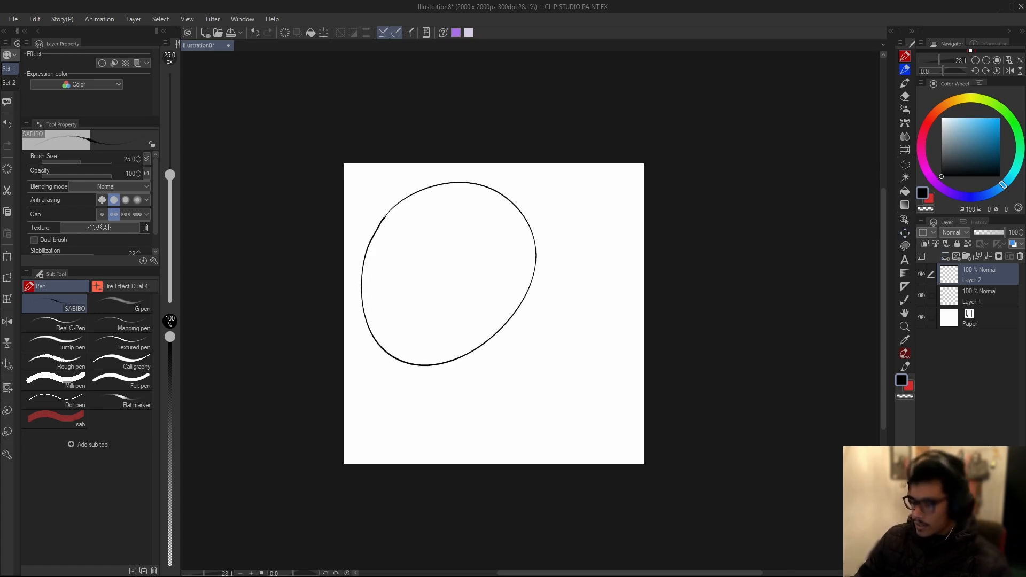
{"action": "mouse_move", "coordinate": [514, 343]}
{"action": "left_mouse_down"}
{"action": "mouse_move", "coordinate": [508, 419]}
{"action": "mouse_move", "coordinate": [513, 346]}
{"action": "left_mouse_up"}
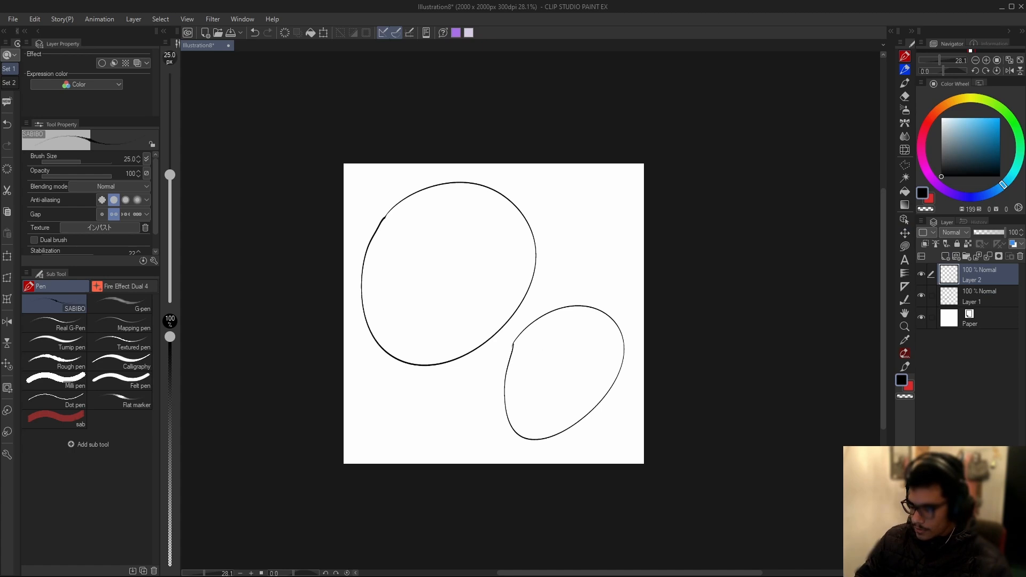
{"action": "left_click", "coordinate": [946, 258]}
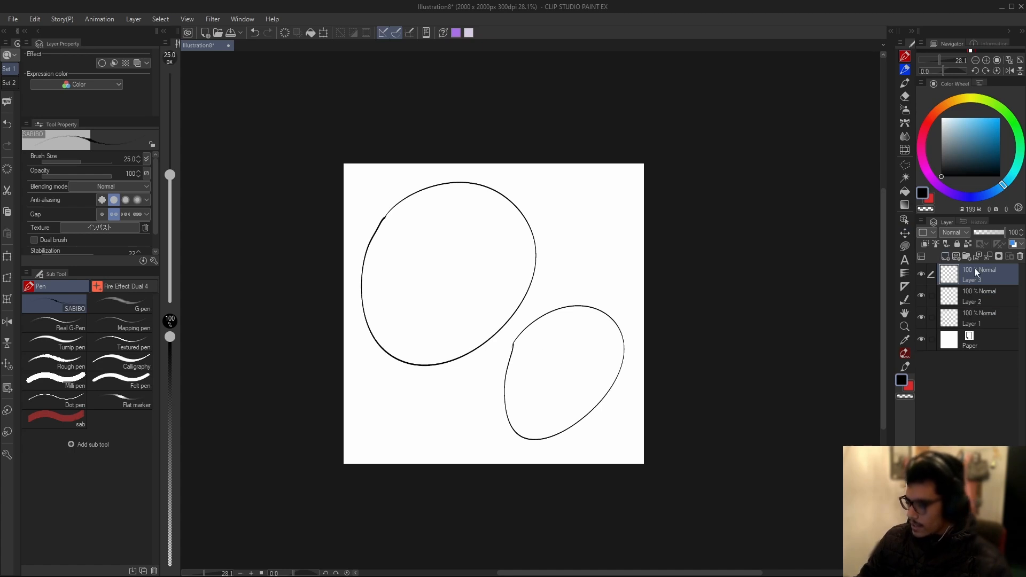
Step: Select the inside of the large oval on Layer 1 with Auto select set to Refer to editing layer only
{"action": "left_click", "coordinate": [986, 321]}
{"action": "left_click", "coordinate": [905, 178]}
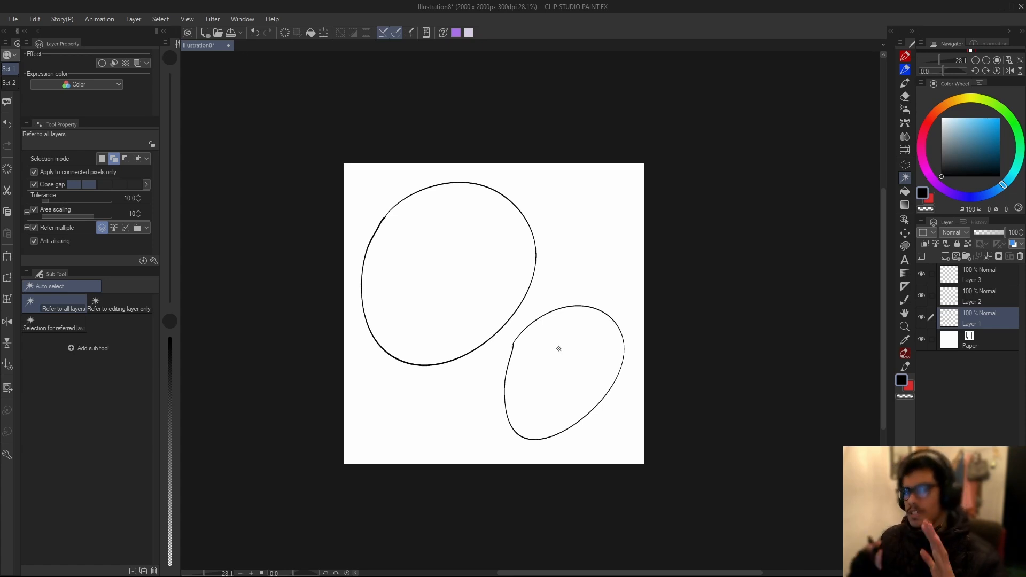
{"action": "left_click", "coordinate": [121, 304]}
{"action": "left_click", "coordinate": [66, 303]}
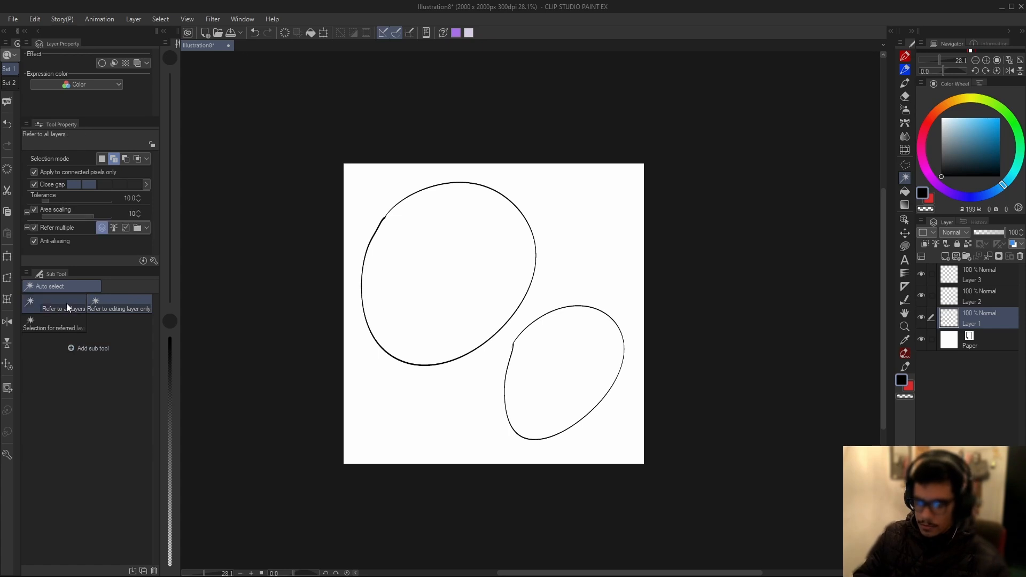
{"action": "left_click", "coordinate": [117, 309]}
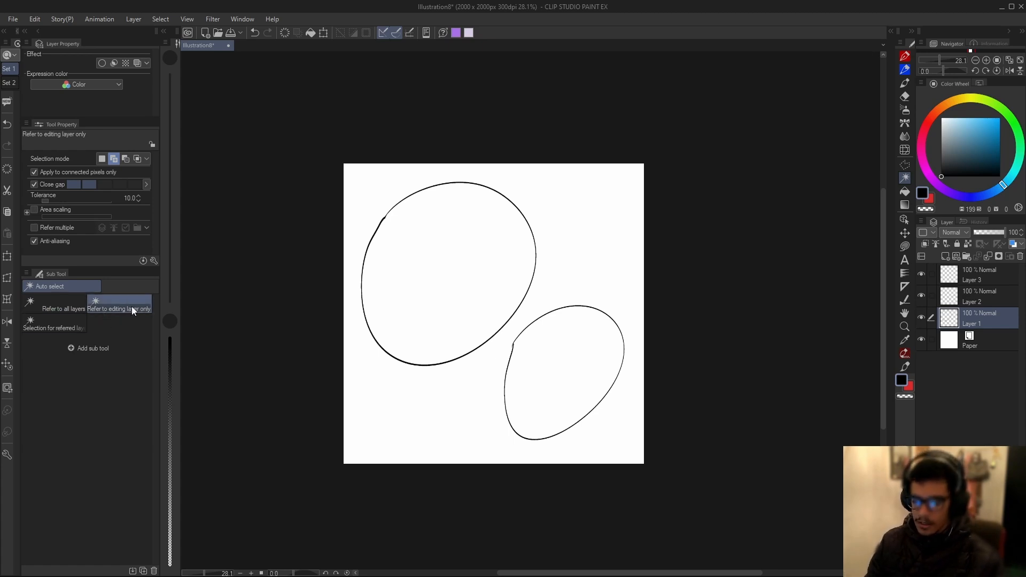
{"action": "left_click", "coordinate": [508, 228]}
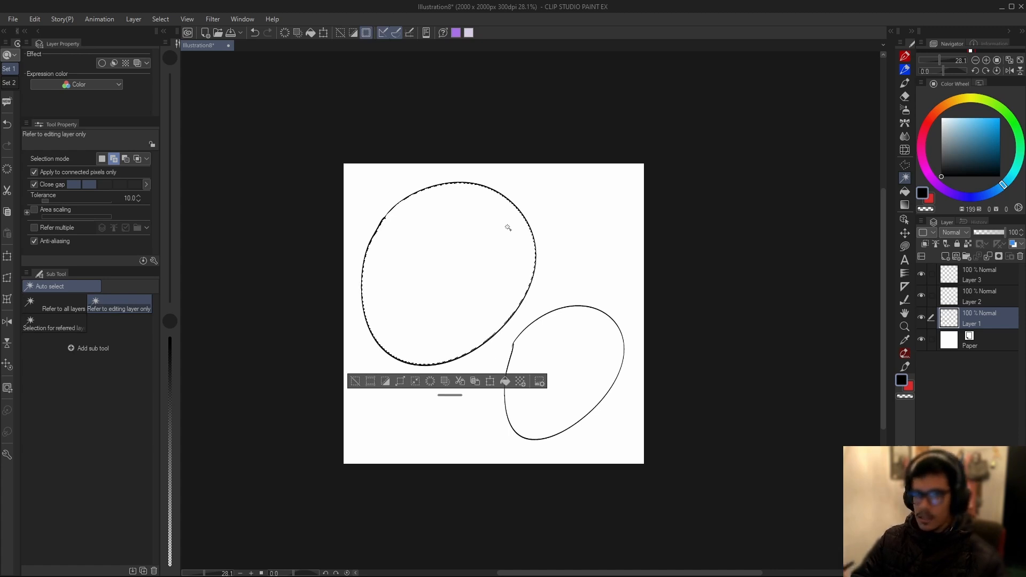
Step: Try adding the smaller oval's area to the selection with Layer 1 as editing layer, undo it, and return to Layer 1 after visiting Layer 2
{"action": "left_click", "coordinate": [582, 334]}
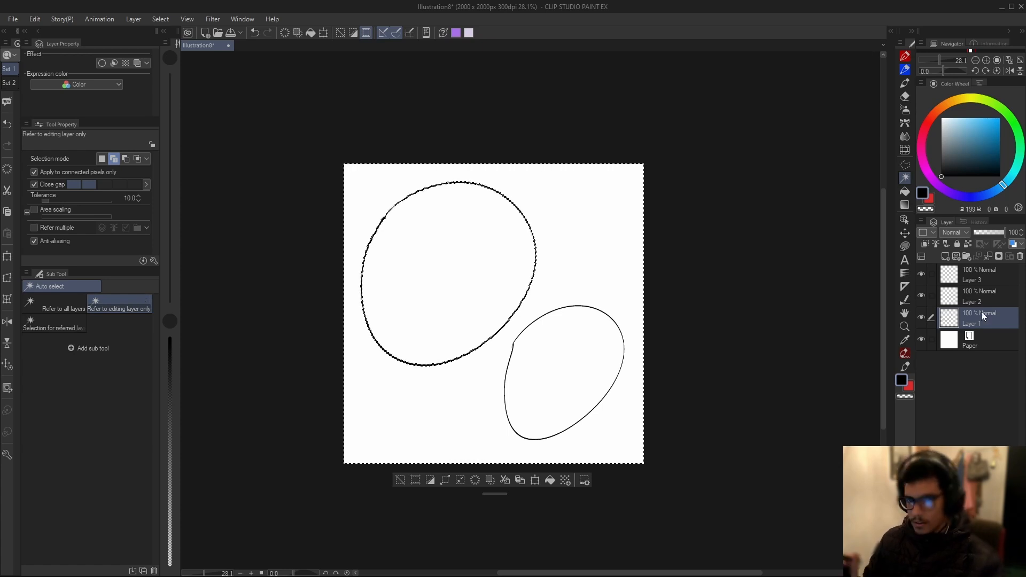
{"action": "left_click", "coordinate": [986, 297]}
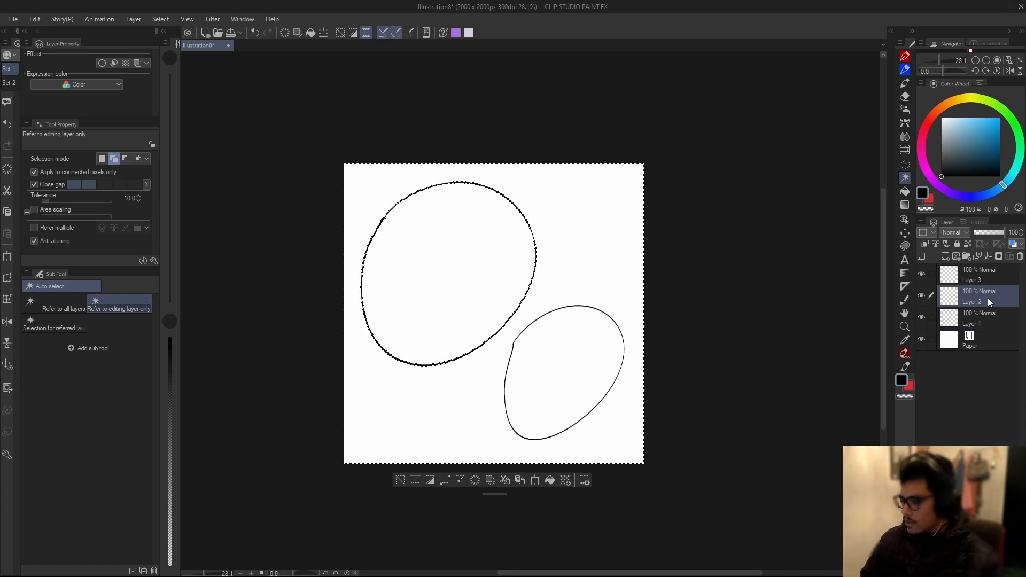
{"action": "key", "text": "ctrl+z"}
{"action": "left_click", "coordinate": [995, 318]}
{"action": "left_click", "coordinate": [989, 299]}
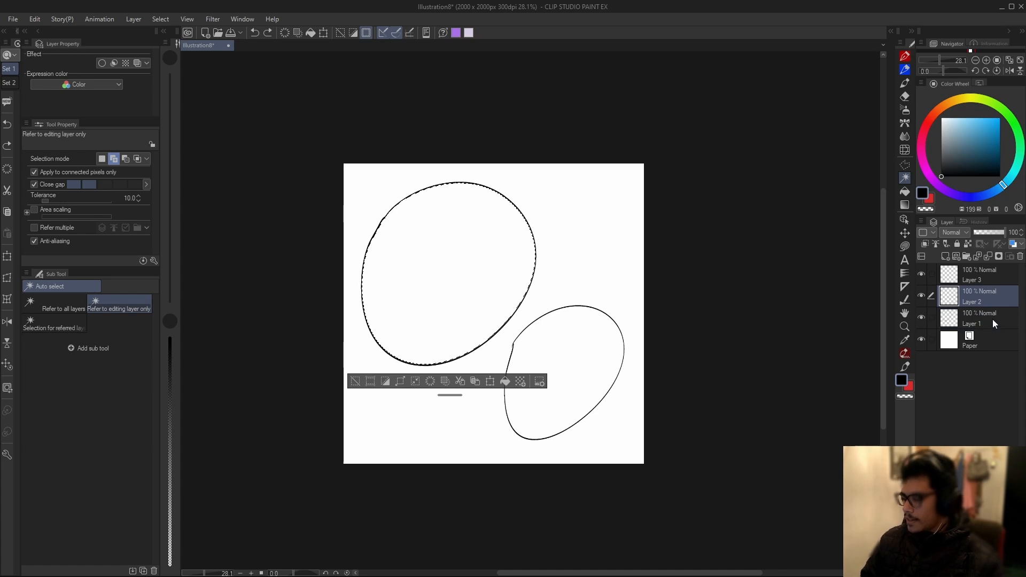
{"action": "left_click", "coordinate": [992, 319]}
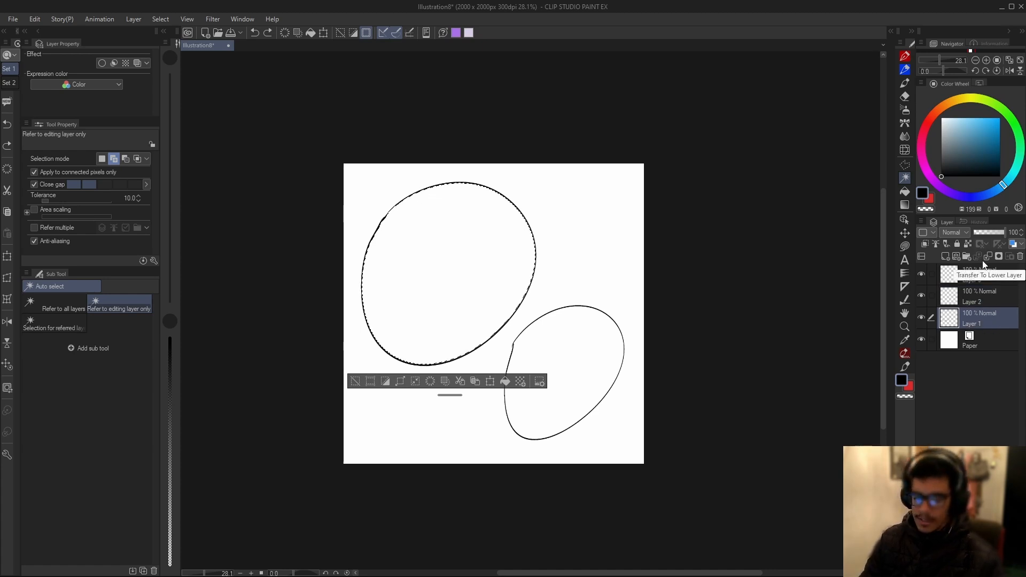
Step: Try adding the smaller oval's inside to the selection with Auto select set to Refer to all layers, and deselect everything
{"action": "left_click", "coordinate": [62, 303]}
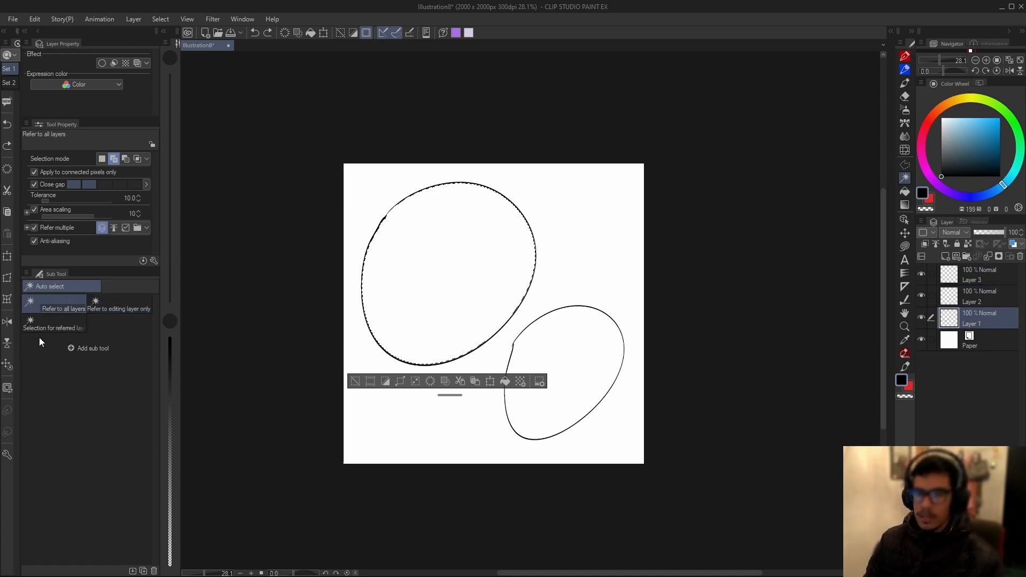
{"action": "left_click", "coordinate": [601, 337]}
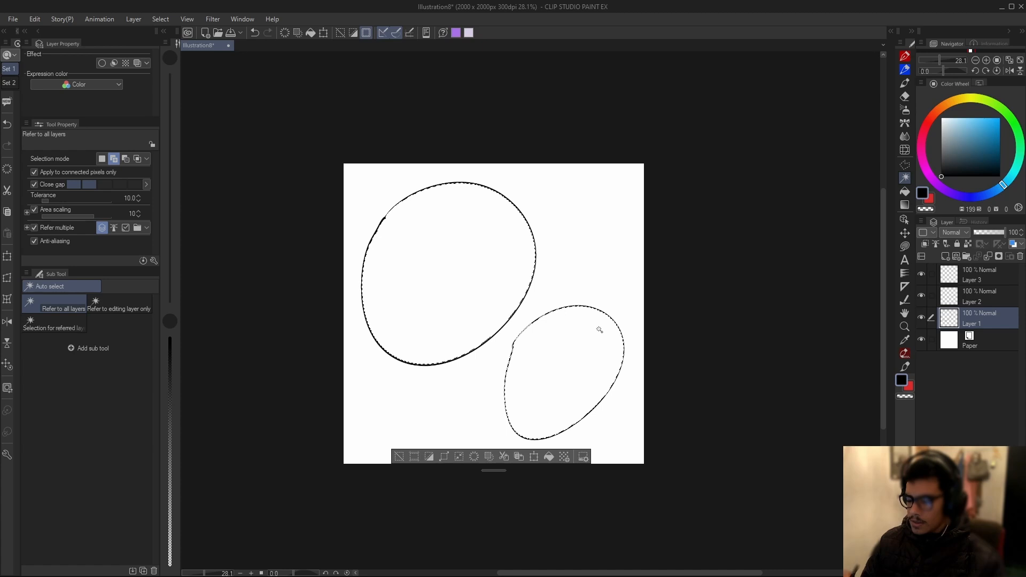
{"action": "left_click", "coordinate": [400, 456]}
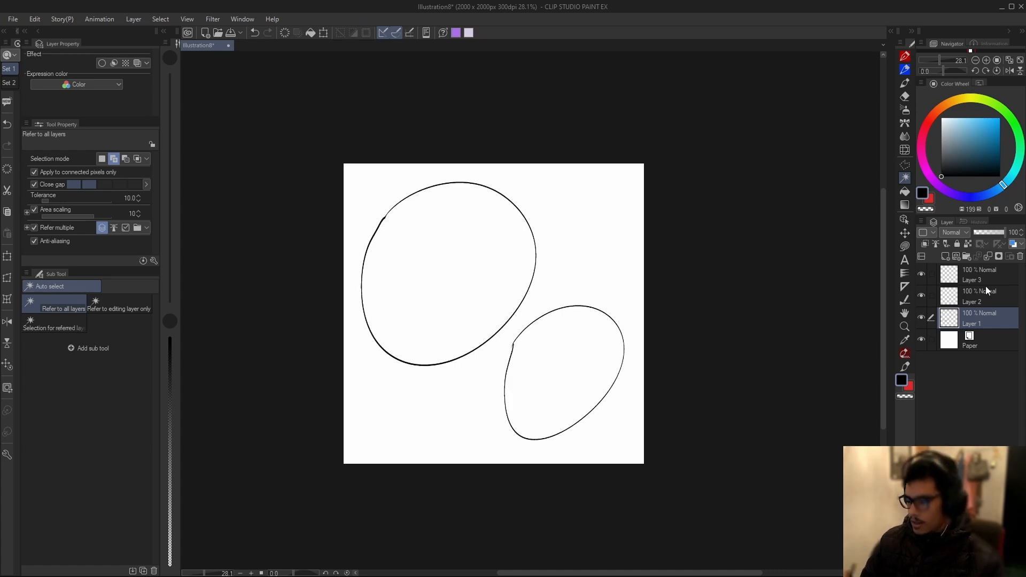
Step: Try Auto select with Refer to editing layer only on the empty Layer 3, and clear the selection
{"action": "left_click", "coordinate": [979, 280]}
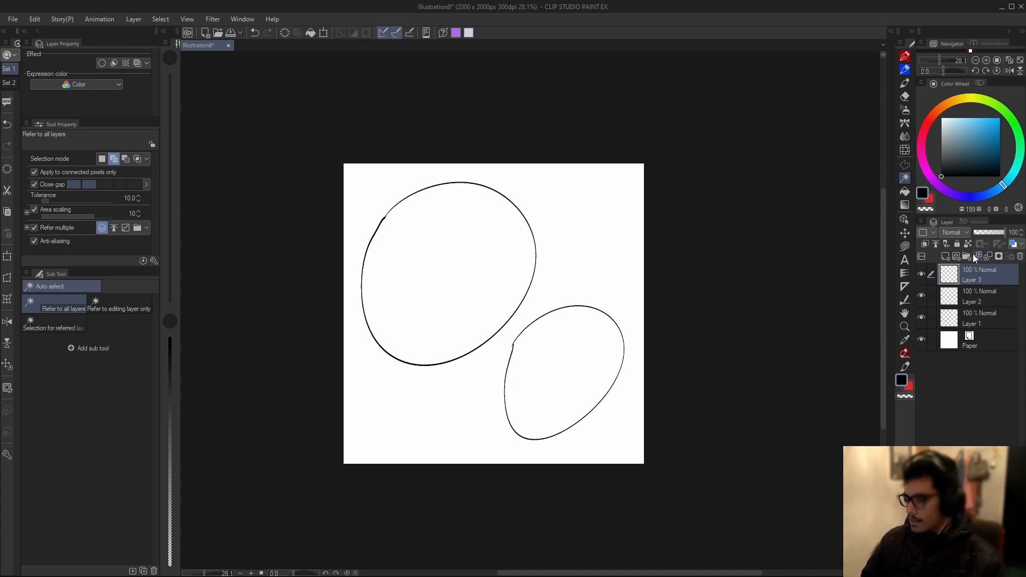
{"action": "left_click", "coordinate": [133, 304]}
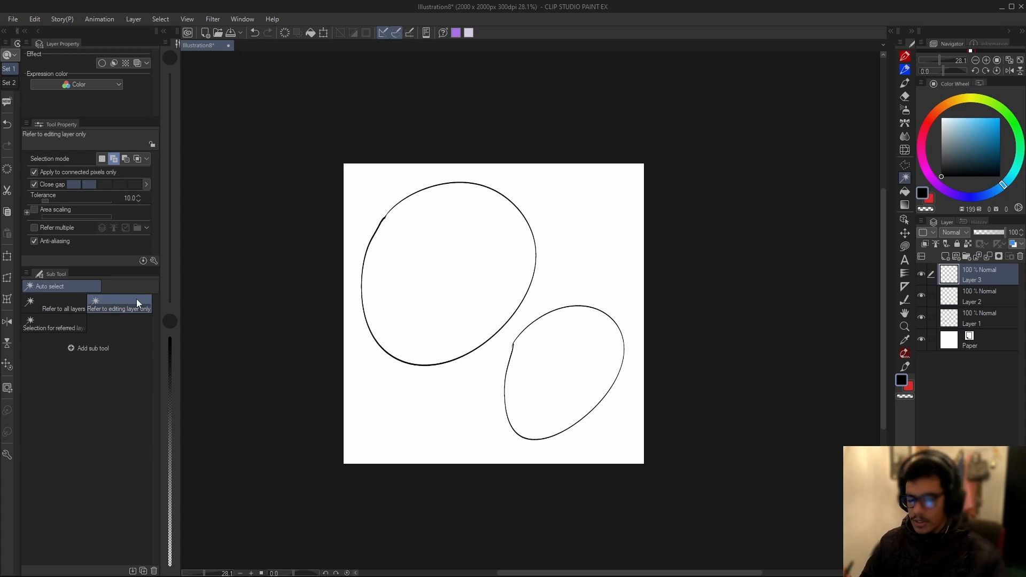
{"action": "left_click", "coordinate": [602, 247]}
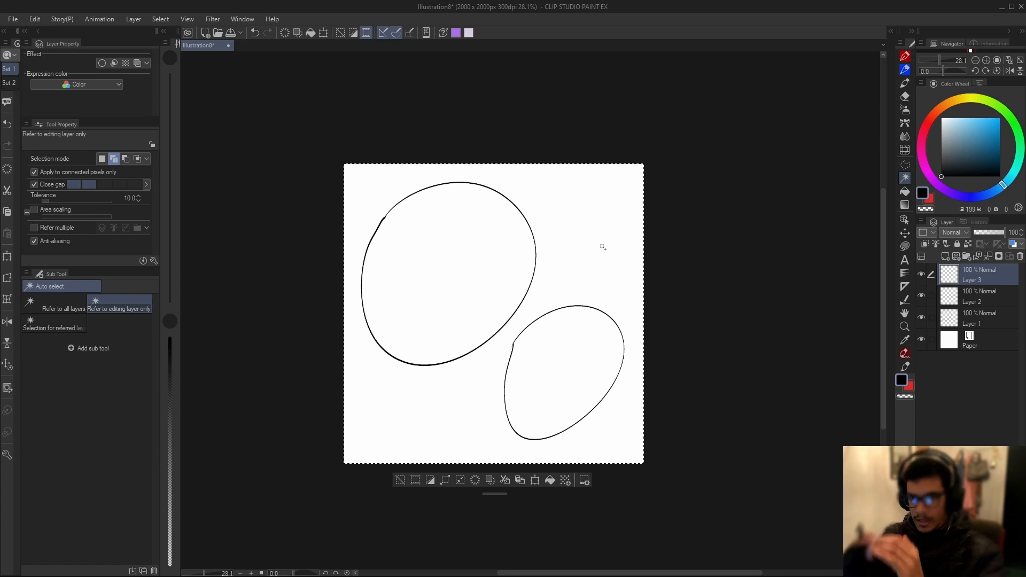
{"action": "left_click", "coordinate": [400, 482]}
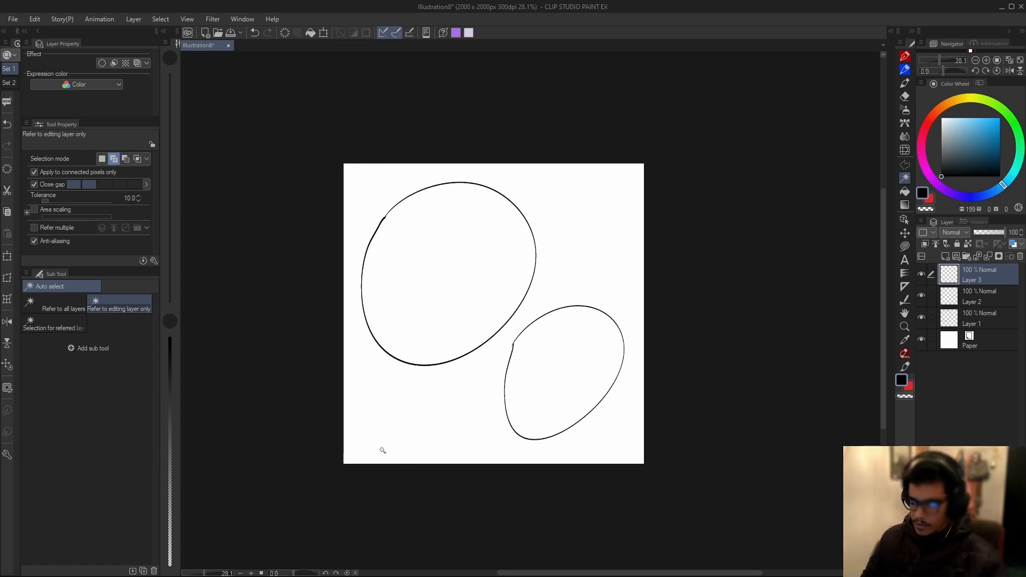
Step: Try selecting the large oval's inside from Layer 3 with Auto select set to Refer to all layers, and clear the selection
{"action": "left_click", "coordinate": [61, 303]}
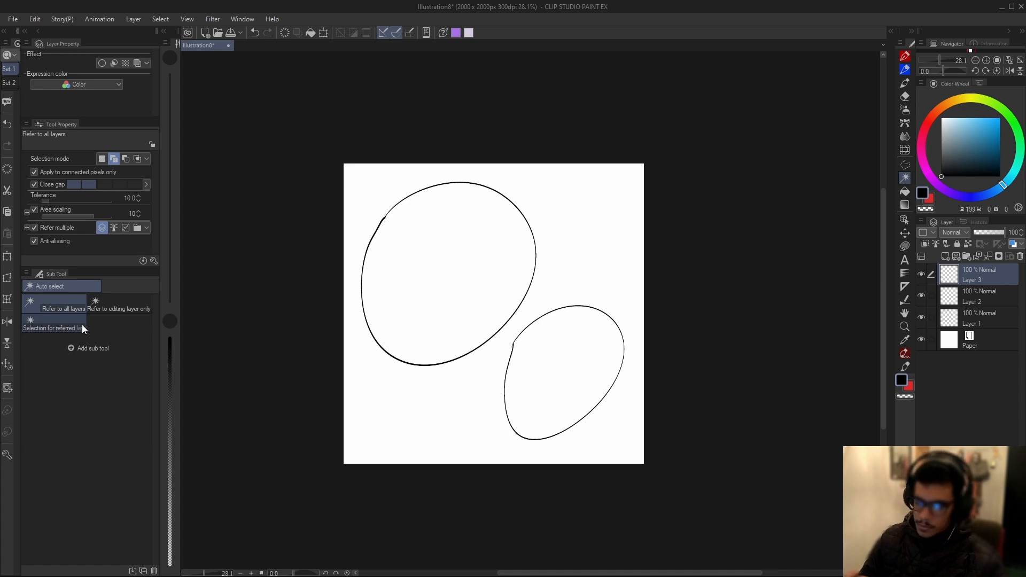
{"action": "left_click", "coordinate": [511, 271]}
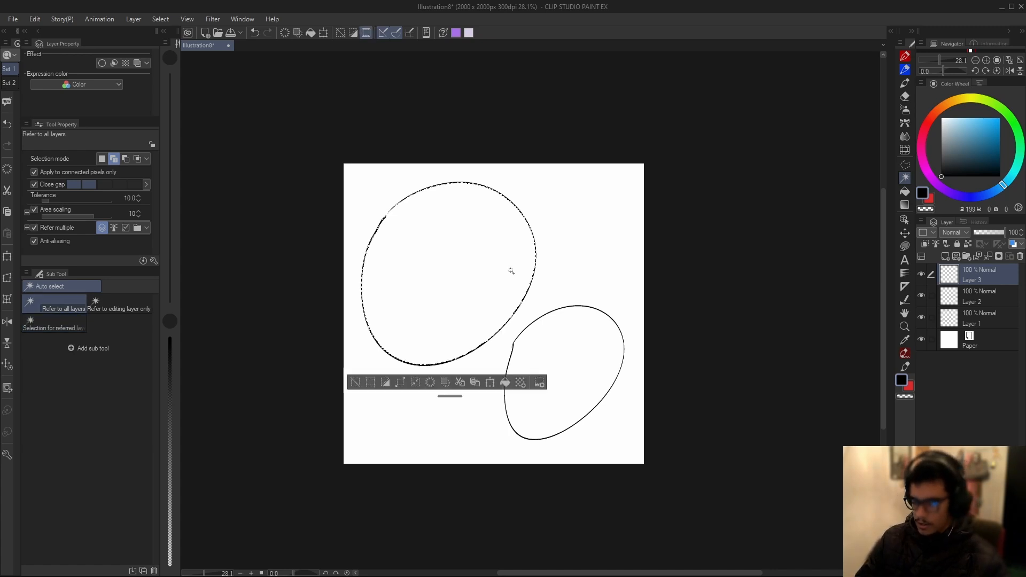
{"action": "key", "text": "ctrl+d"}
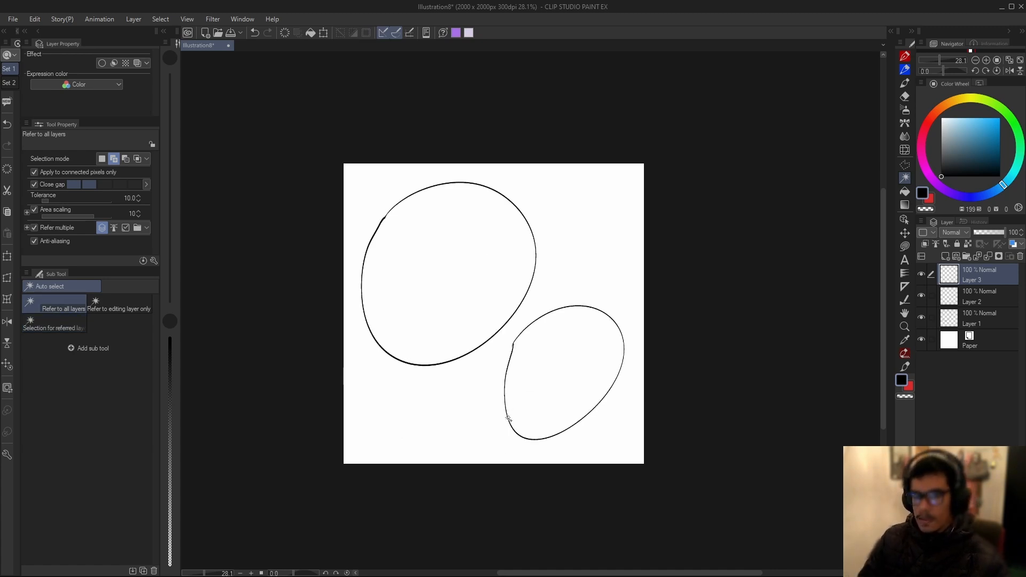
Step: Delete Layer 3 and Layer 2, keeping only Layer 1 with the large oval above the paper
{"action": "left_click", "coordinate": [1021, 257]}
{"action": "left_click", "coordinate": [1021, 257]}
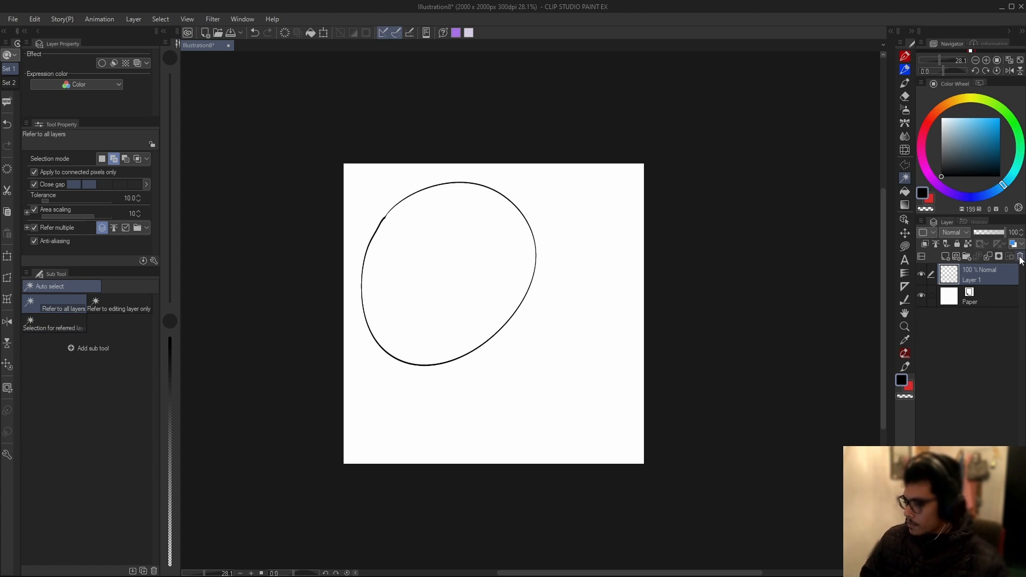
Step: Delete Layer 1 with the large oval, leaving only the paper layer
{"action": "left_click", "coordinate": [1021, 257]}
Step: Activate the Fill tool and undo the deletions of Layer 1, Layer 2 and Layer 3 to restore both ovals
{"action": "left_click", "coordinate": [905, 192]}
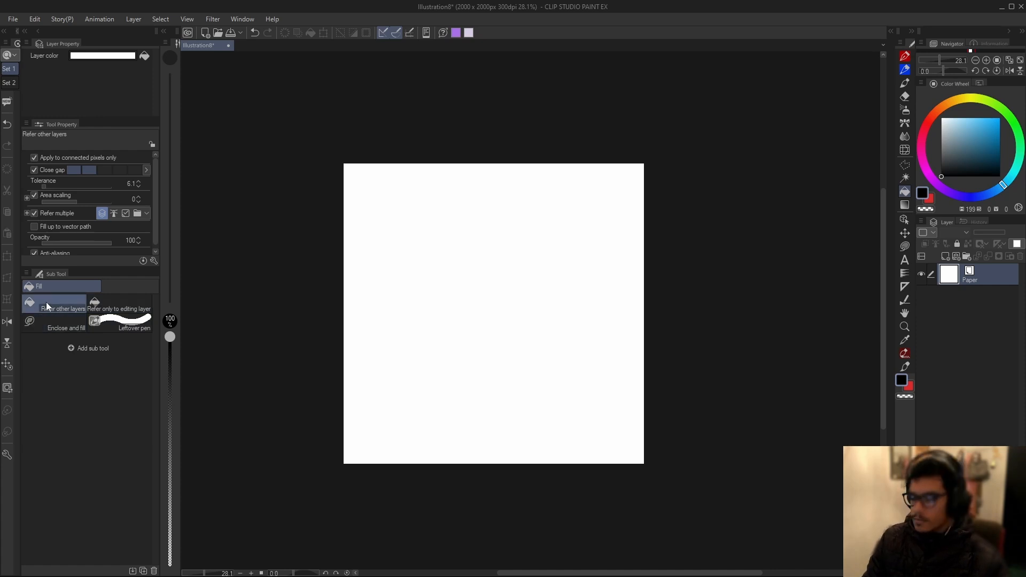
{"action": "key", "text": "ctrl+z"}
{"action": "key", "text": "ctrl+z"}
{"action": "key", "text": "ctrl+z"}
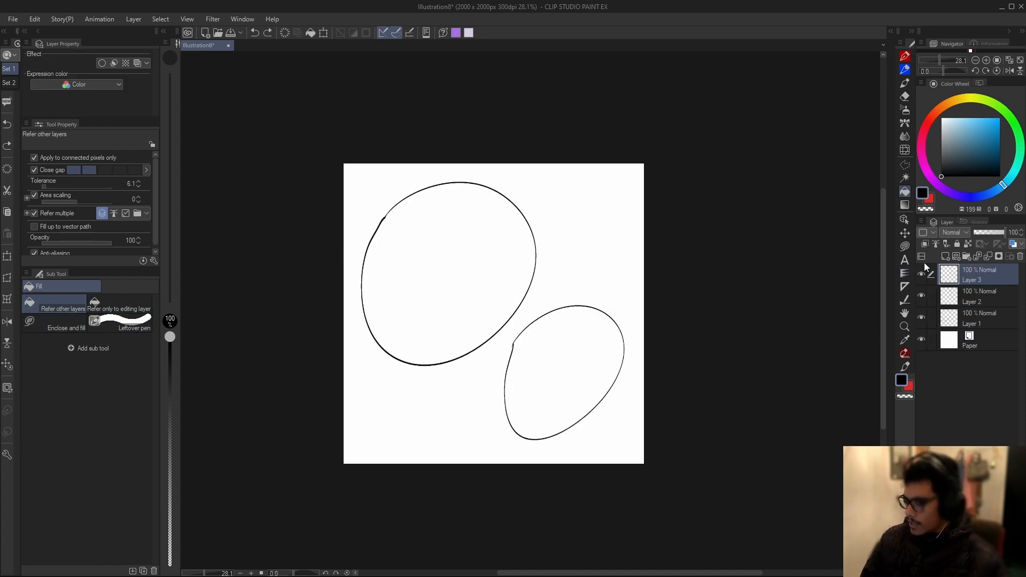
Step: Choose a medium blue, try filling the empty Layer 3 with Fill set to Refer only to editing layer, and undo the fill
{"action": "left_click", "coordinate": [989, 130]}
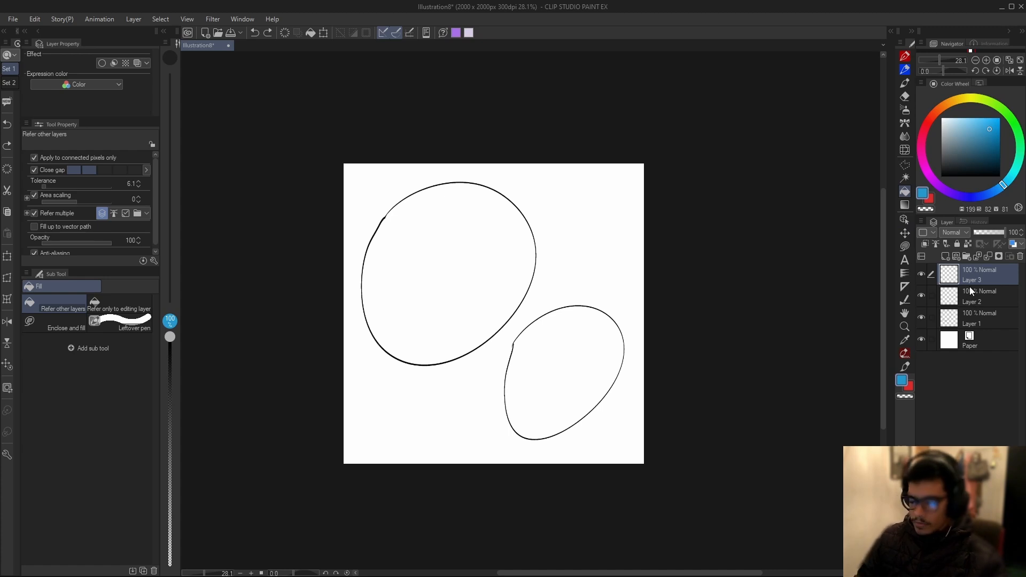
{"action": "left_click", "coordinate": [118, 304]}
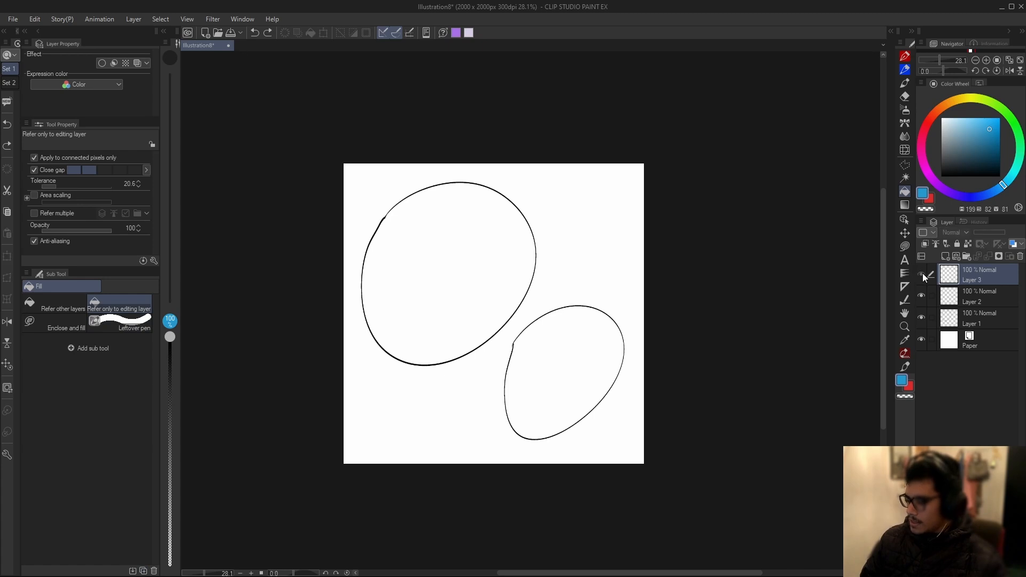
{"action": "left_click", "coordinate": [600, 281]}
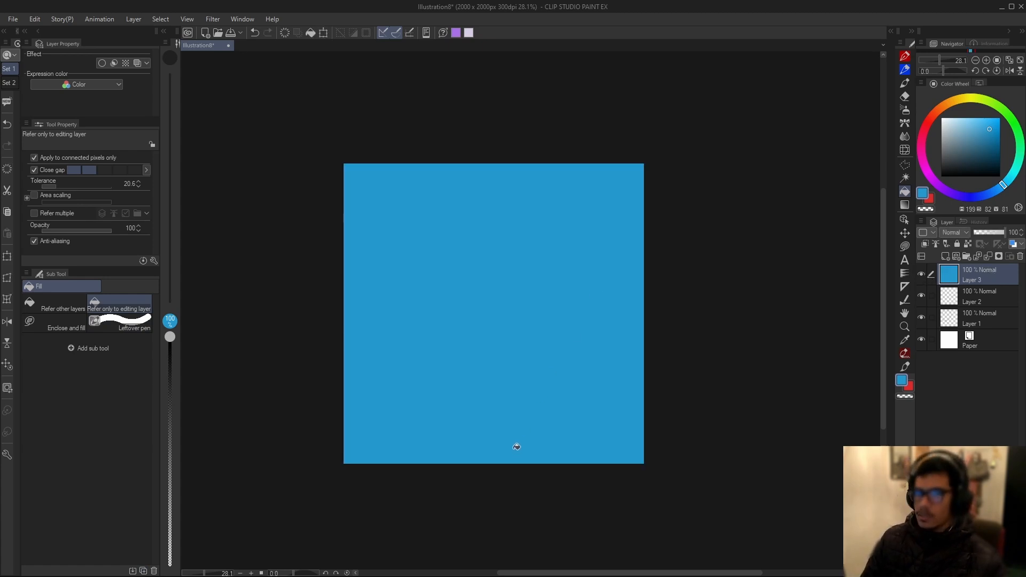
{"action": "key", "text": "ctrl+z"}
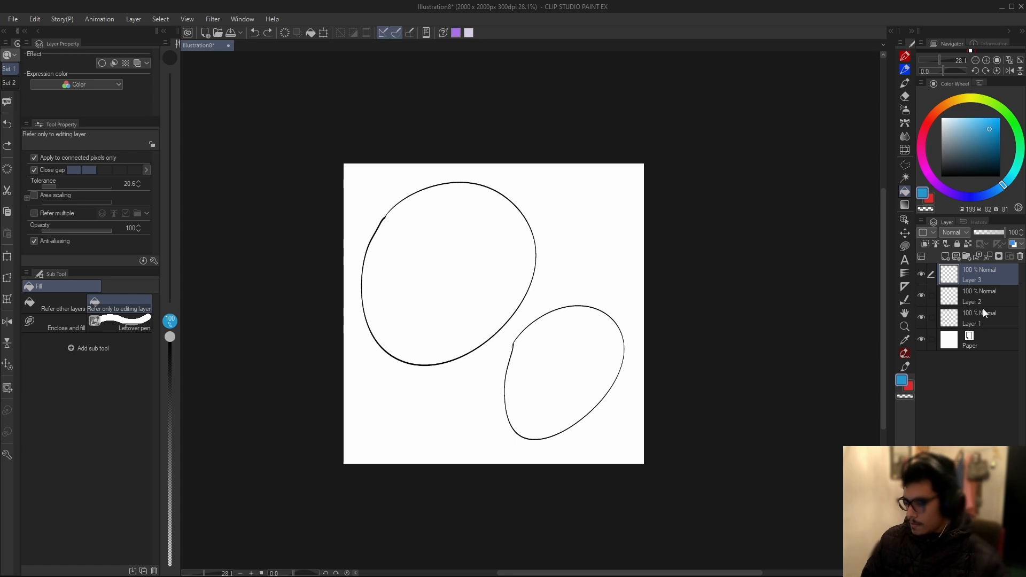
Step: Fill the insides of both ovals with blue on Layer 3 using Fill set to Refer other layers
{"action": "left_click", "coordinate": [70, 306]}
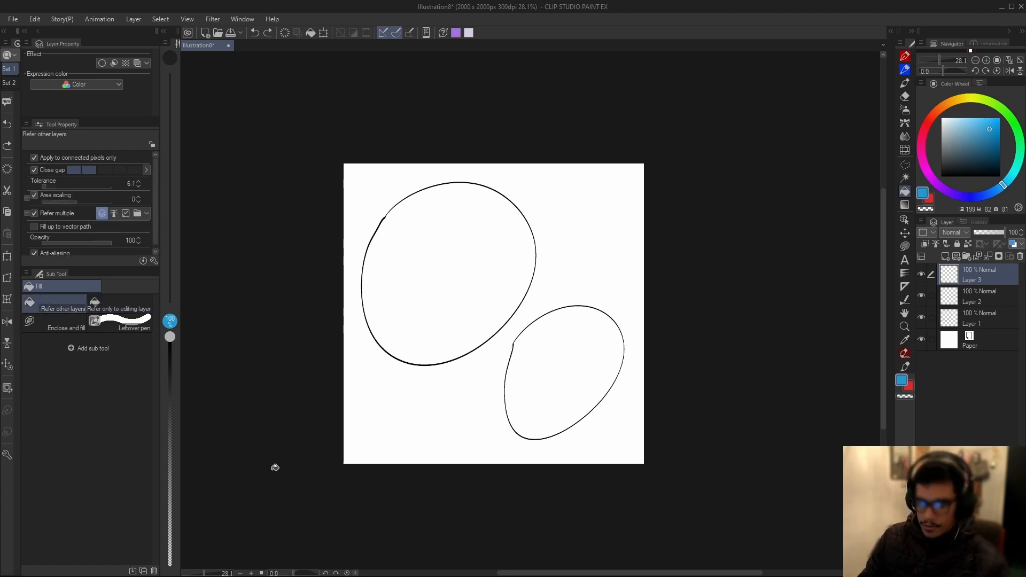
{"action": "left_click", "coordinate": [483, 252]}
{"action": "left_click", "coordinate": [568, 354]}
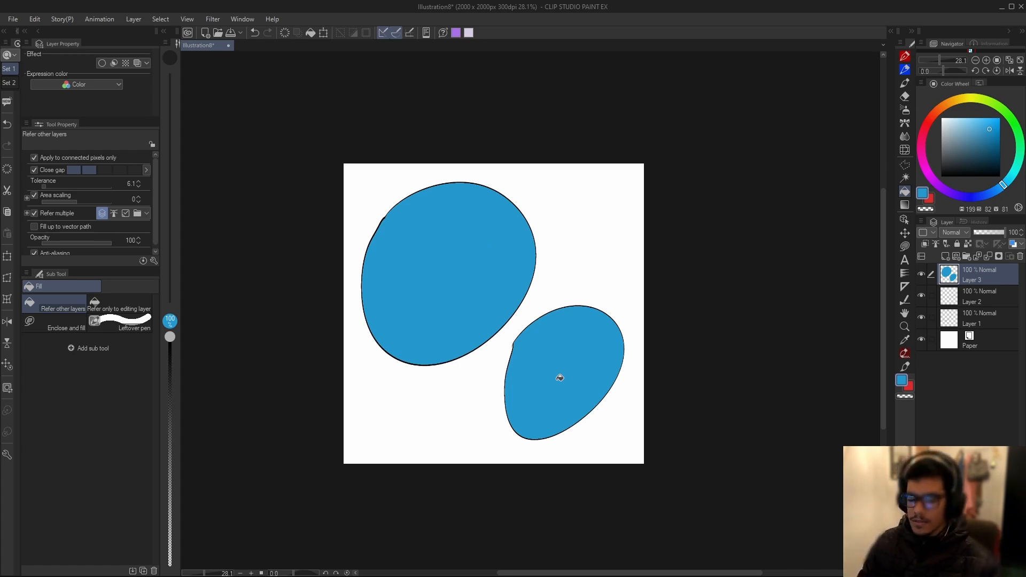
Step: Delete Layer 3, Layer 2 and Layer 1, keeping only the paper layer
{"action": "left_click", "coordinate": [1019, 257]}
{"action": "left_click", "coordinate": [1019, 257]}
{"action": "left_click", "coordinate": [1019, 258]}
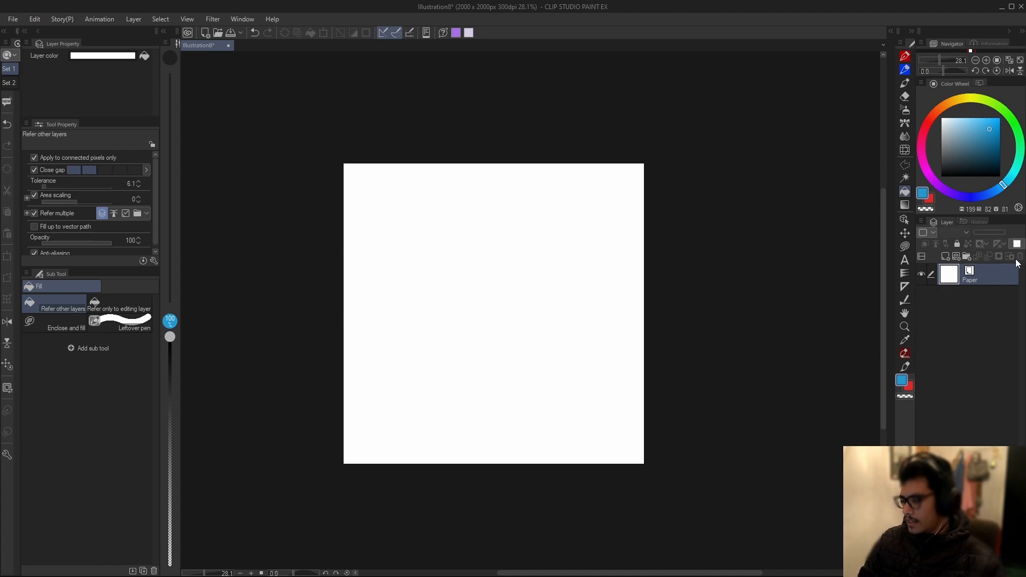